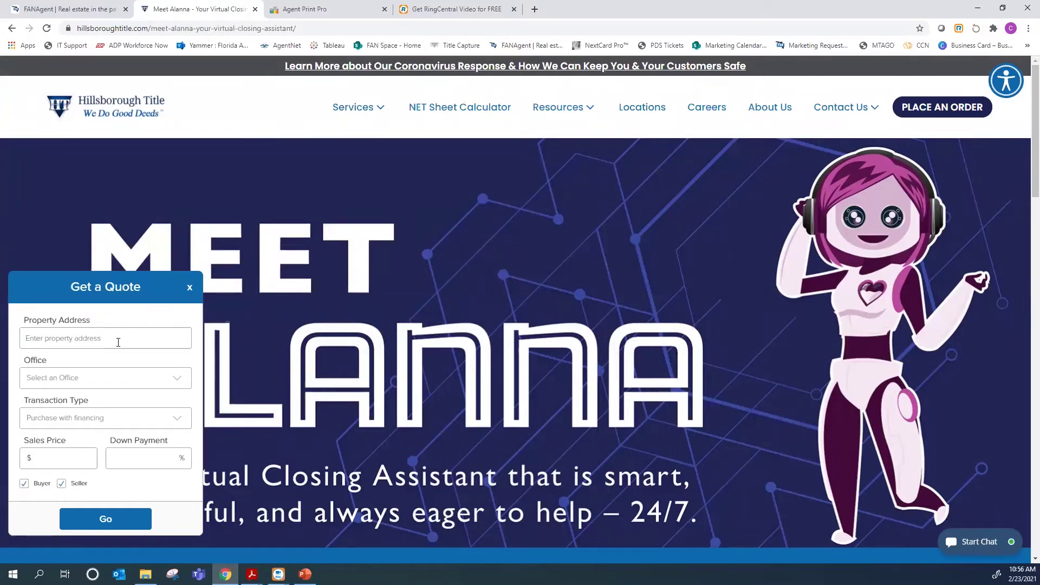
Enter the property address from the suggestions and select the Hillsborough Title office
click(118, 342)
text(1234)
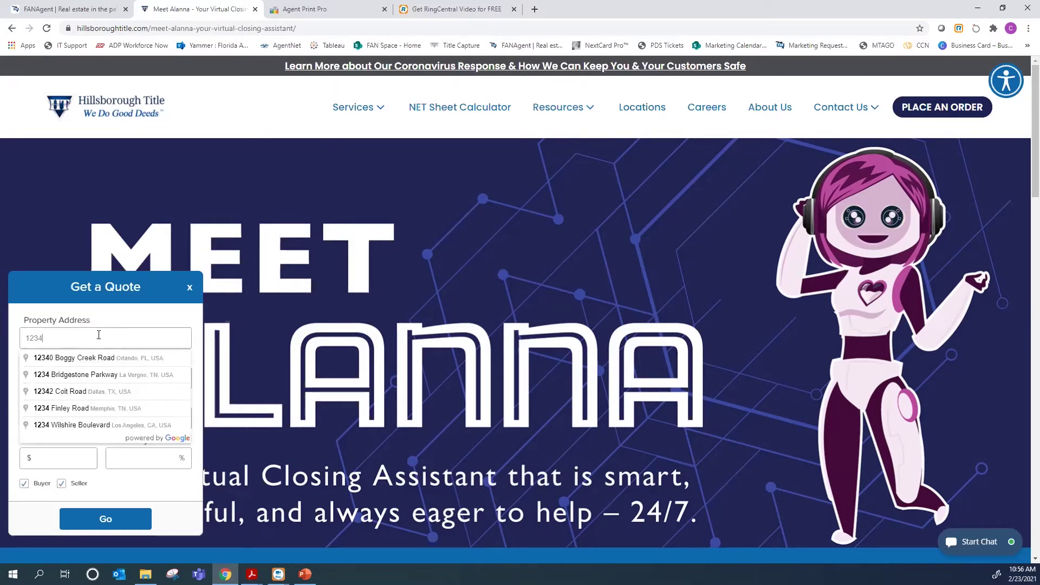
click(115, 357)
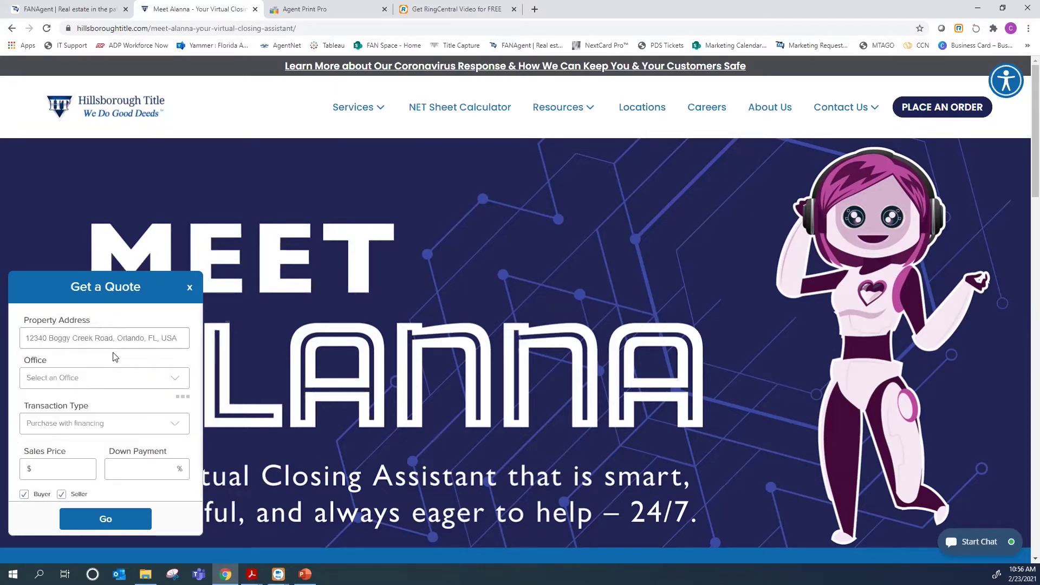
click(62, 379)
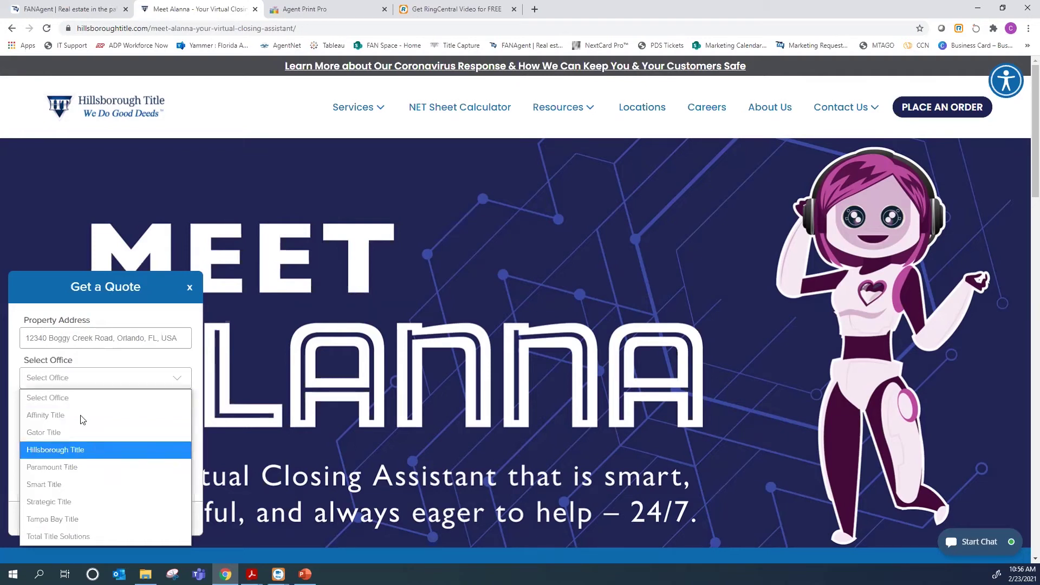
click(76, 449)
Keep Purchase with financing, with a $450,000 sales price and 10% down payment
click(82, 419)
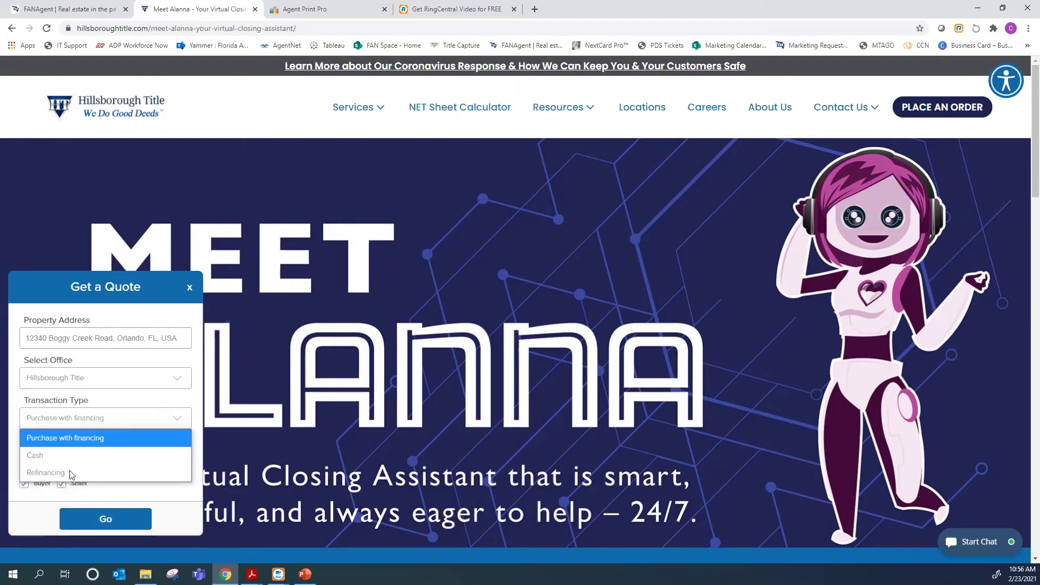
click(79, 436)
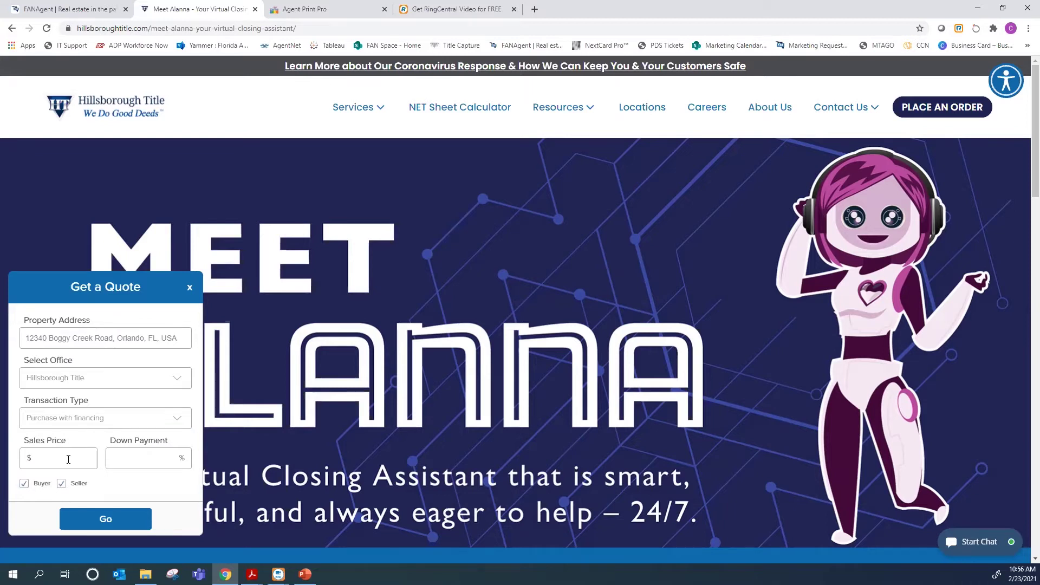
click(68, 459)
text(450,00)
text(0)
key(Tab)
text(10)
Calculate the quote (Buyer $3,777.00, Seller $6,192.50), review it, and close the panel
click(90, 521)
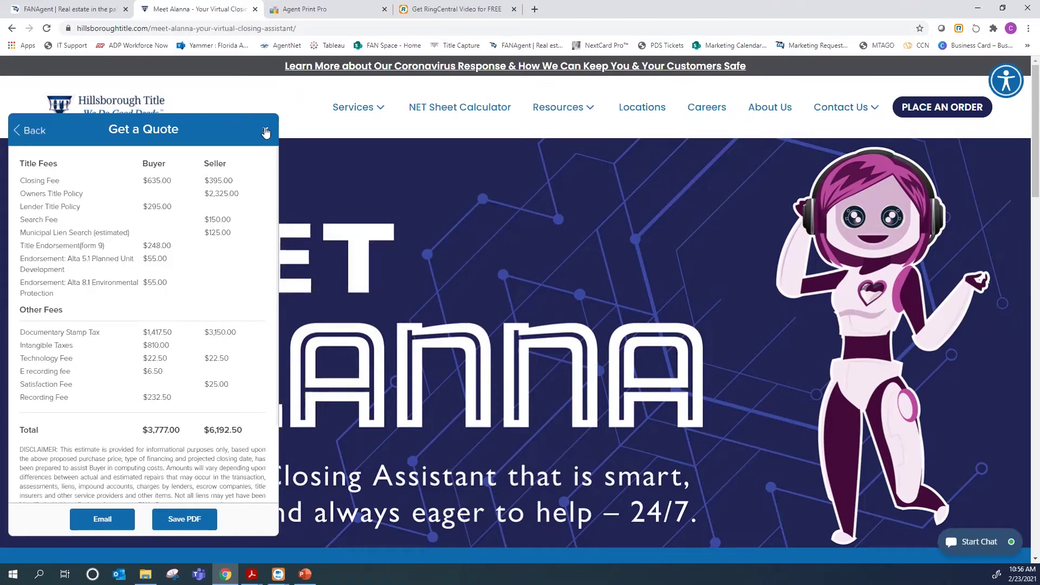
click(266, 131)
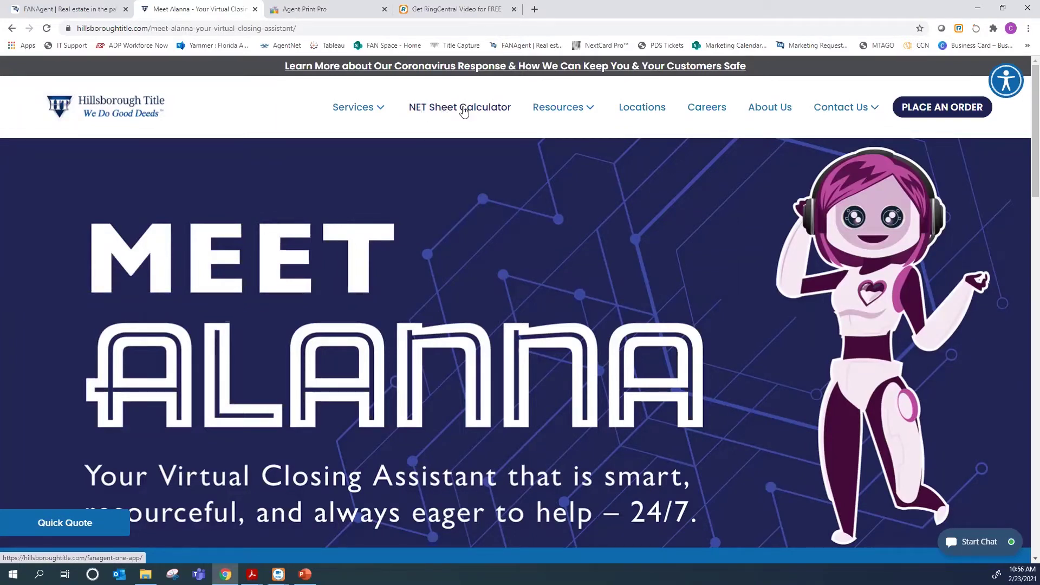
Browse the NET Sheet Calculator page with the chat closed, then switch to the fanagentapp.com tab
click(463, 110)
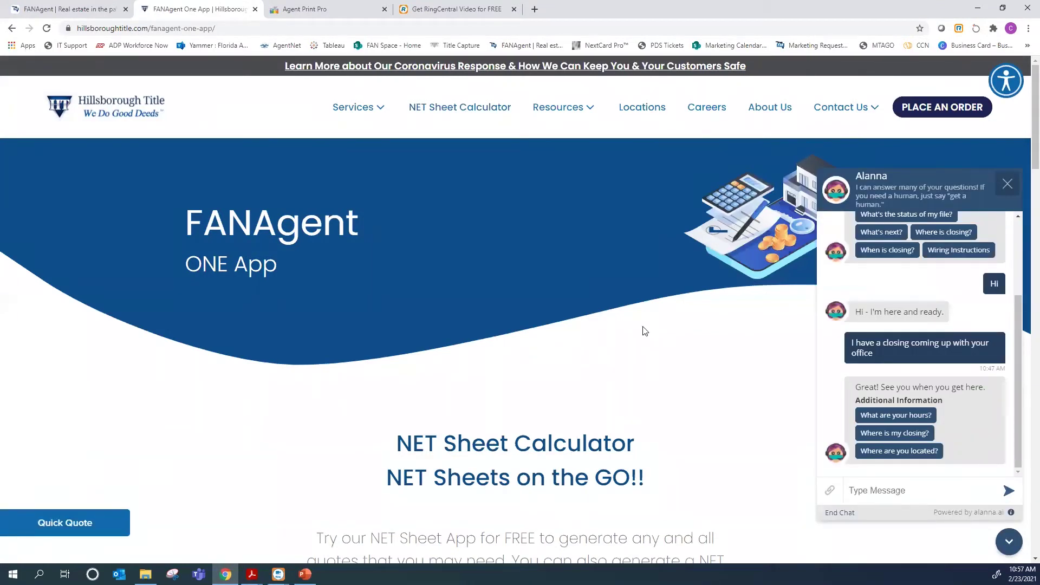
click(1007, 184)
scroll(549, 287, down, 4)
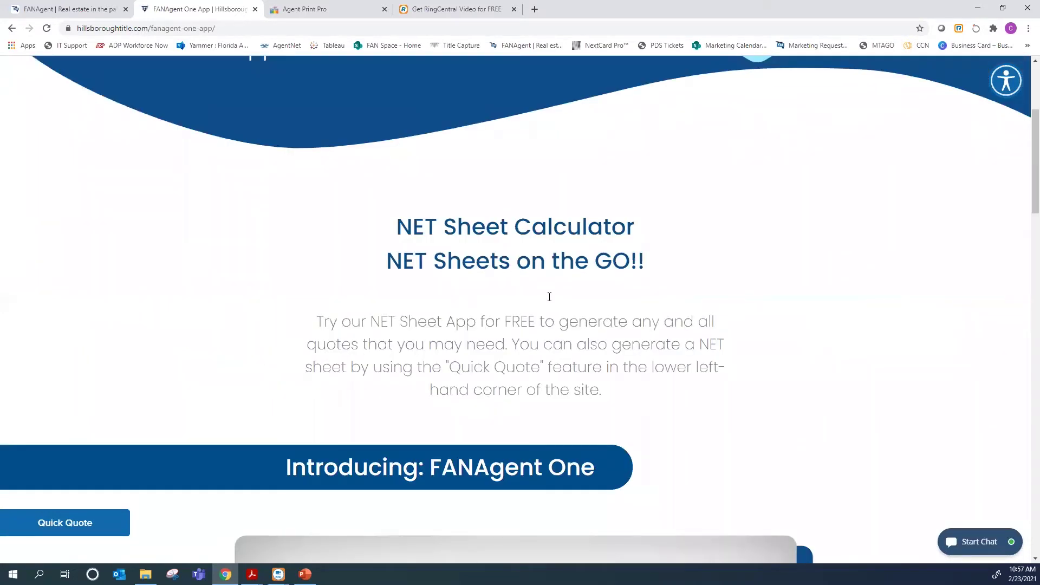
scroll(549, 297, down, 4)
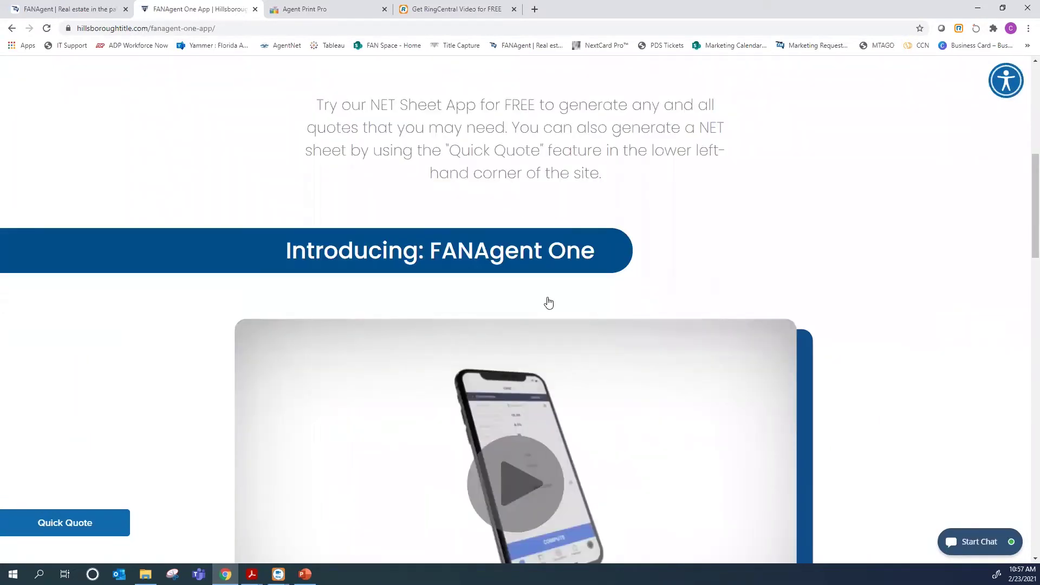
scroll(548, 302, down, 1)
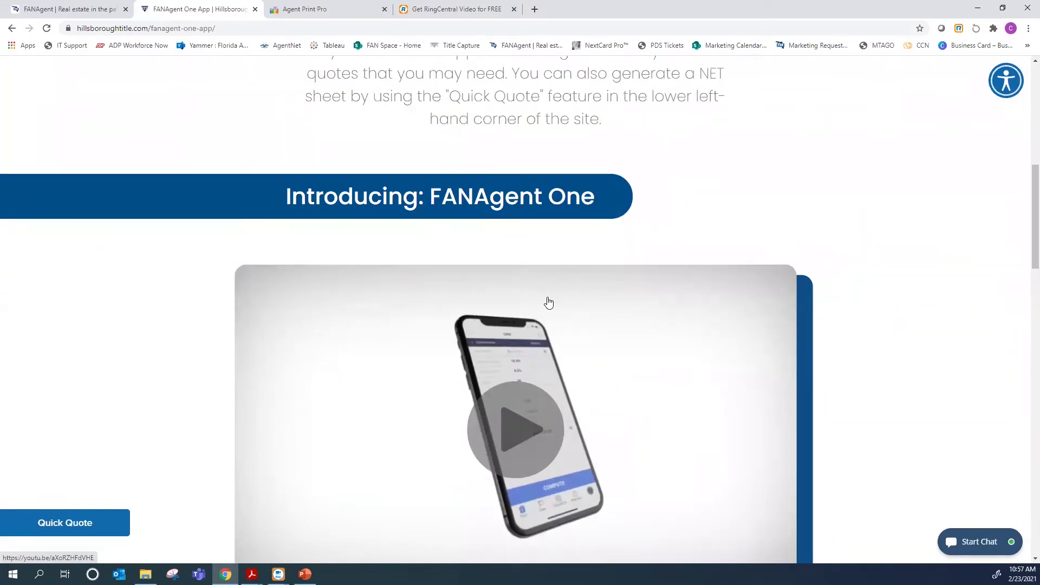
scroll(549, 303, down, 6)
scroll(549, 303, down, 7)
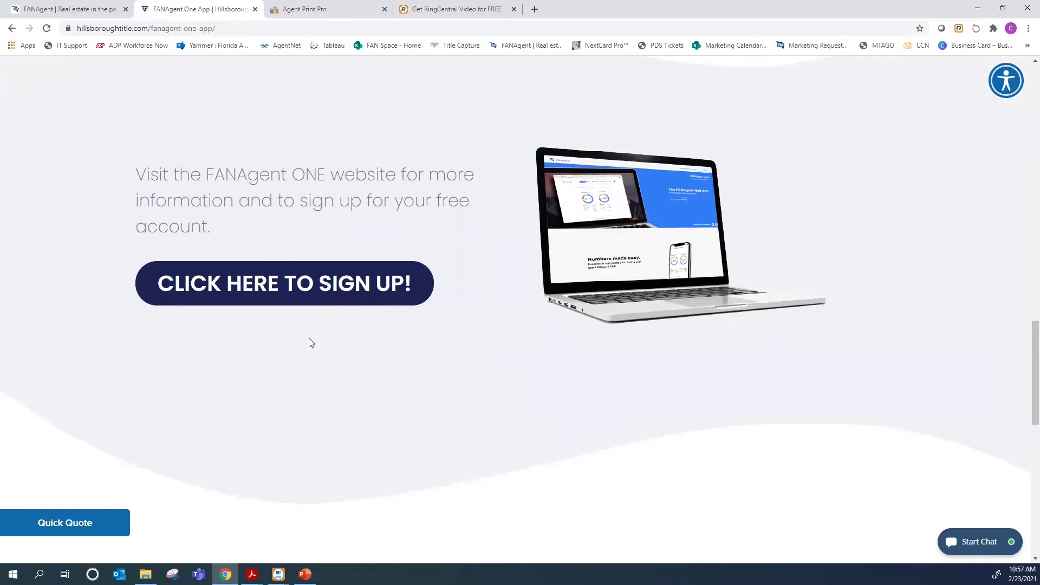
scroll(312, 343, down, 7)
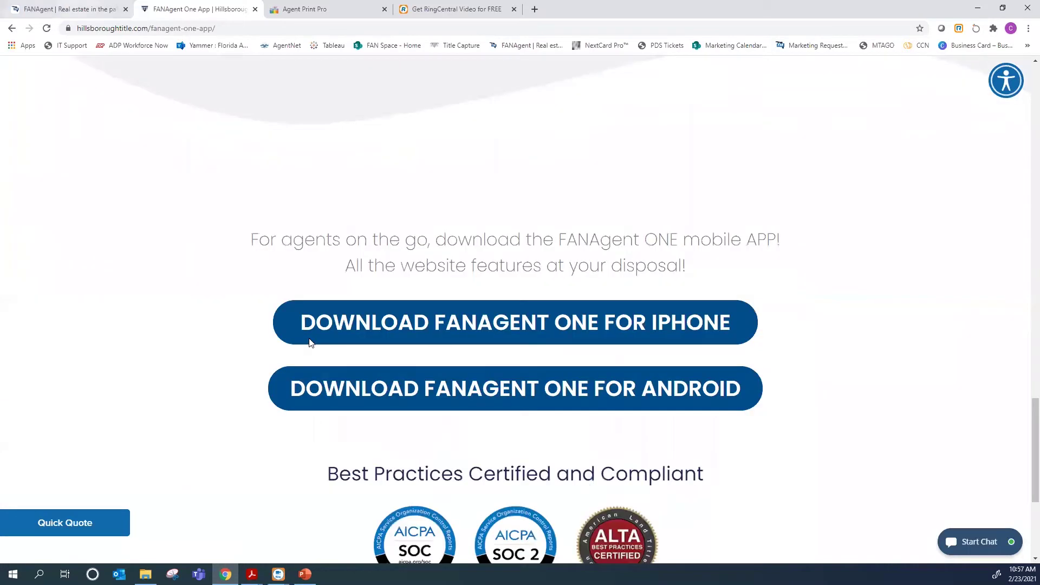
click(43, 11)
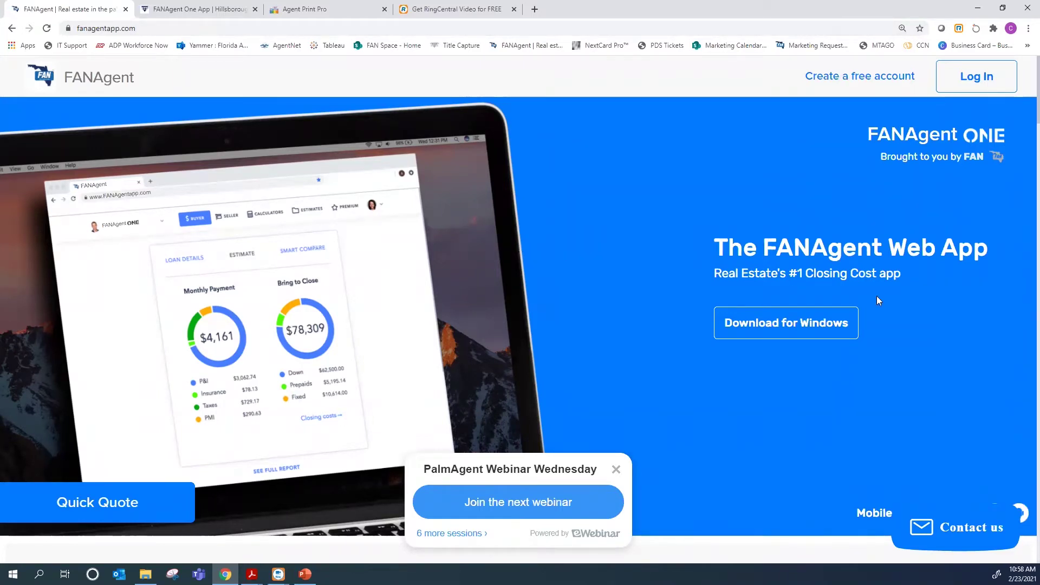
click(800, 324)
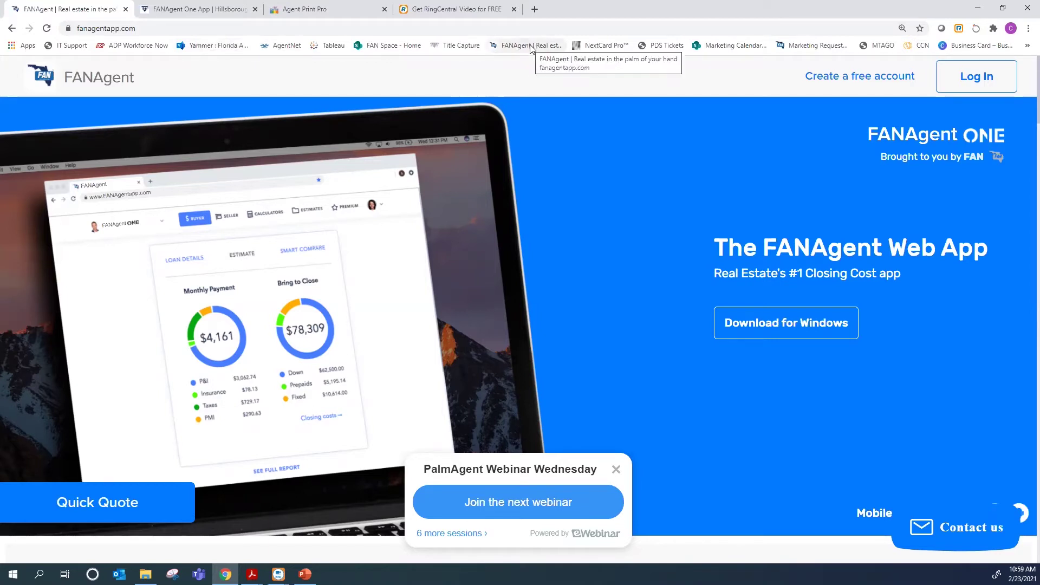
Log in with the saved account e-mail and password, then enter FANAgent ONE
click(964, 77)
text(chris)
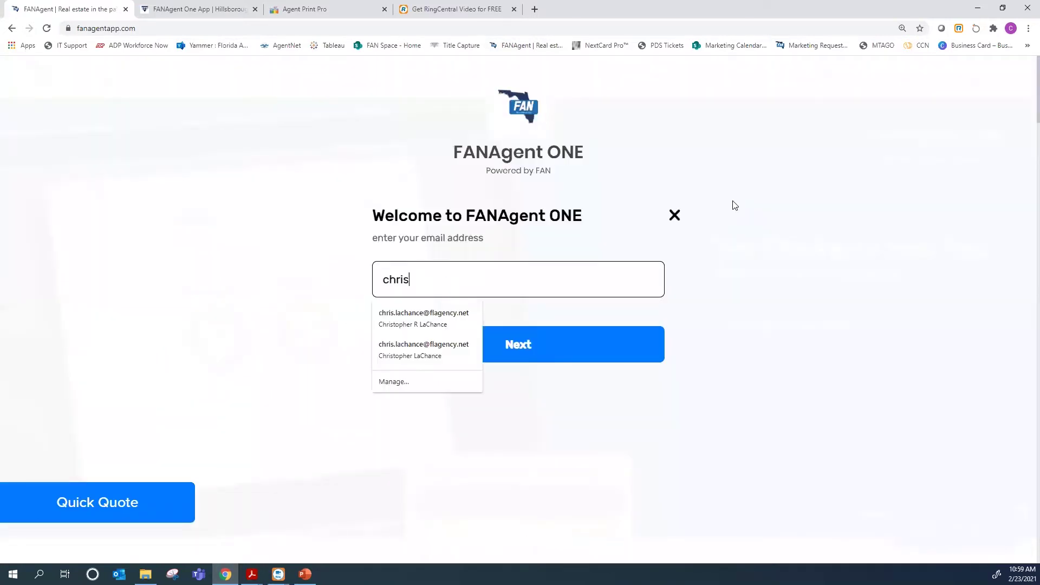
key(Down)
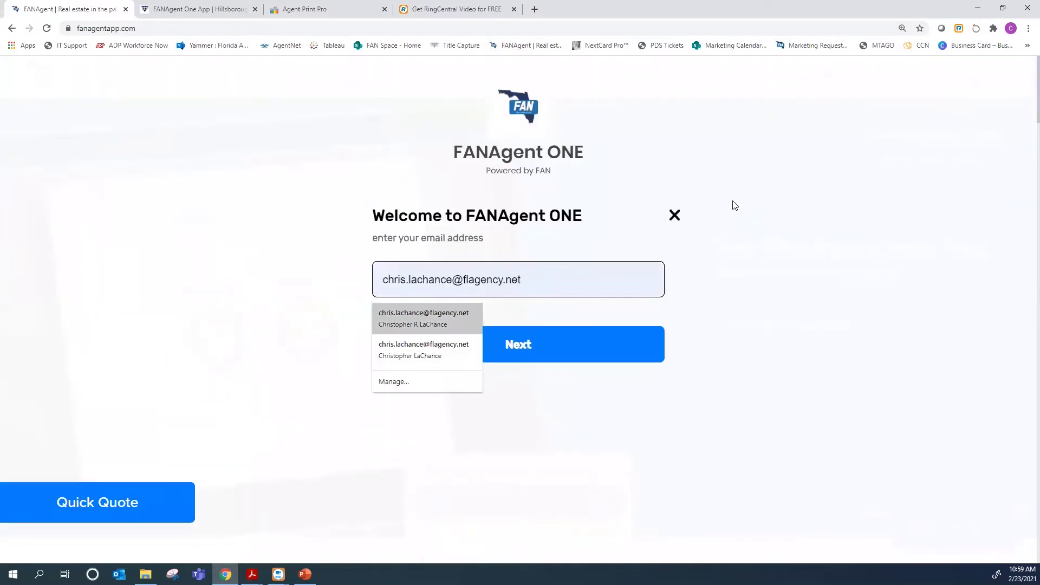
key(Return)
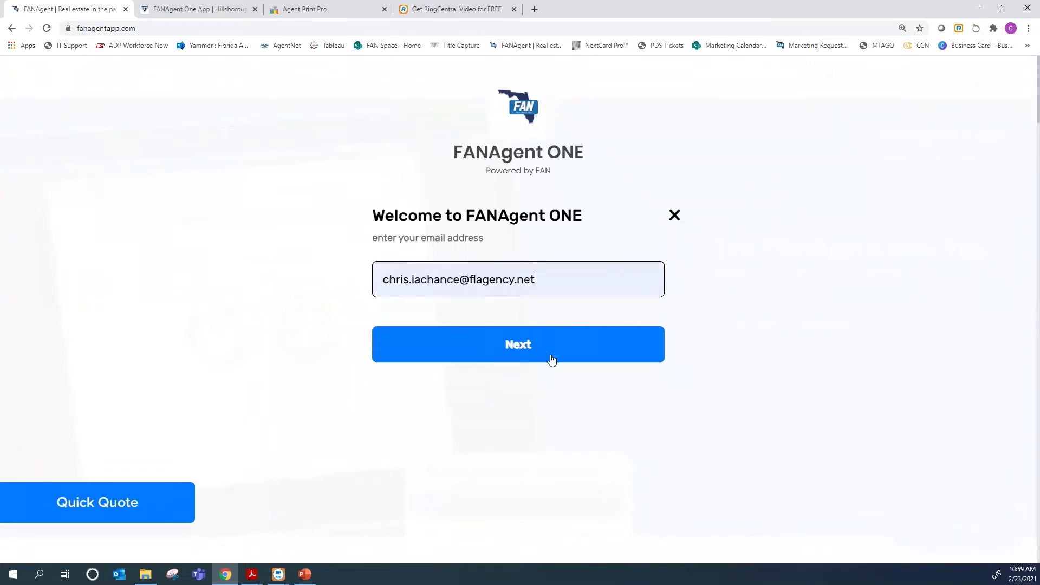
click(551, 358)
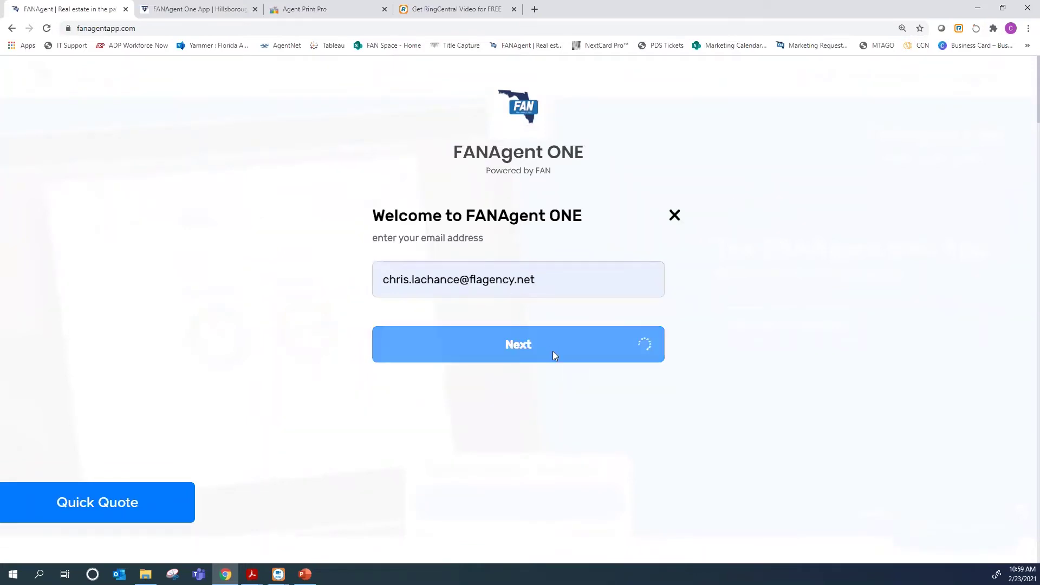
text(•••••)
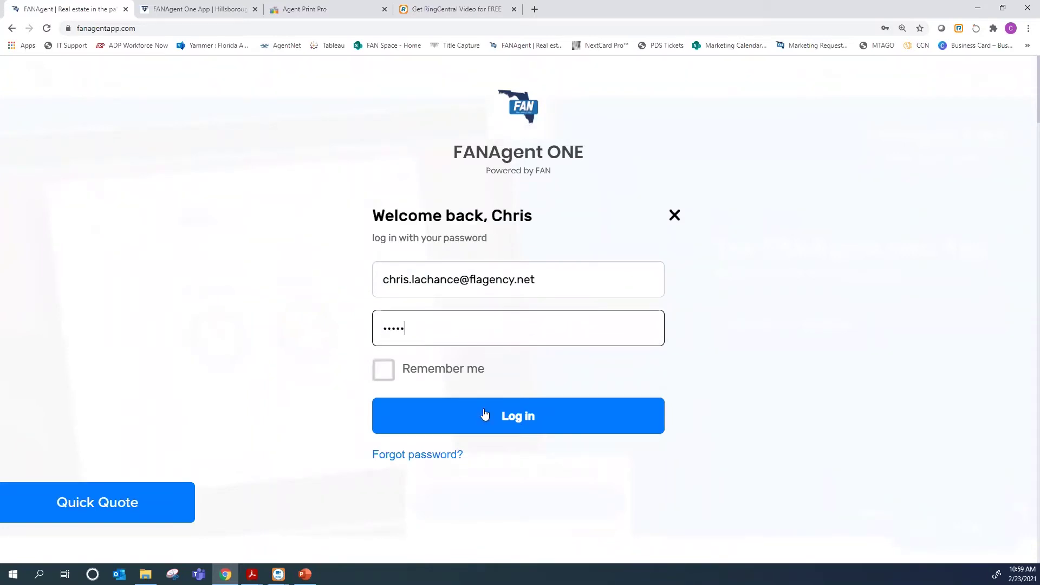
click(484, 414)
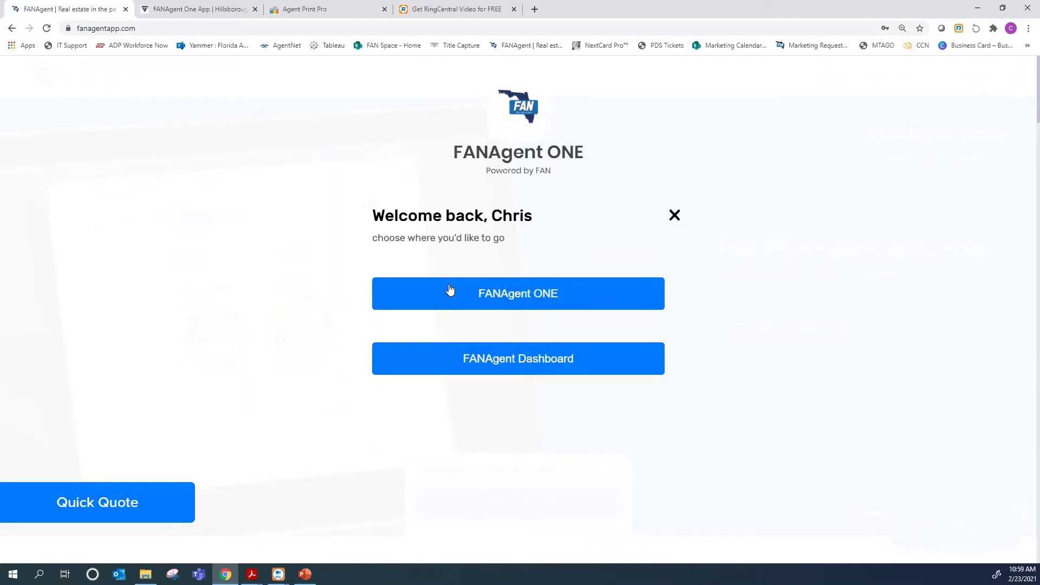
click(450, 291)
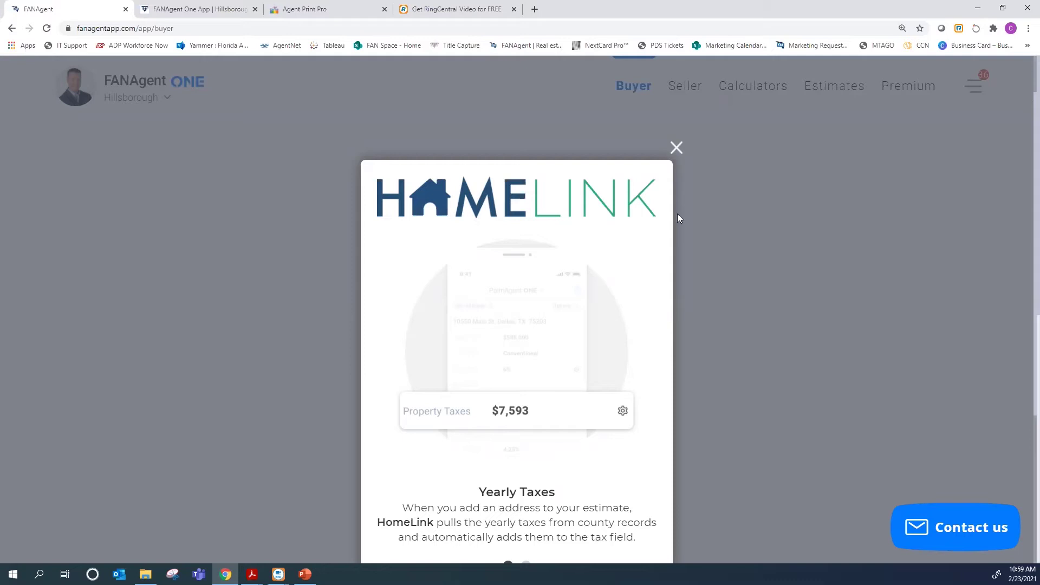
Scroll the HomeLink announcement on the Buyer page to its Yearly Taxes slide
scroll(622, 311, down, 1)
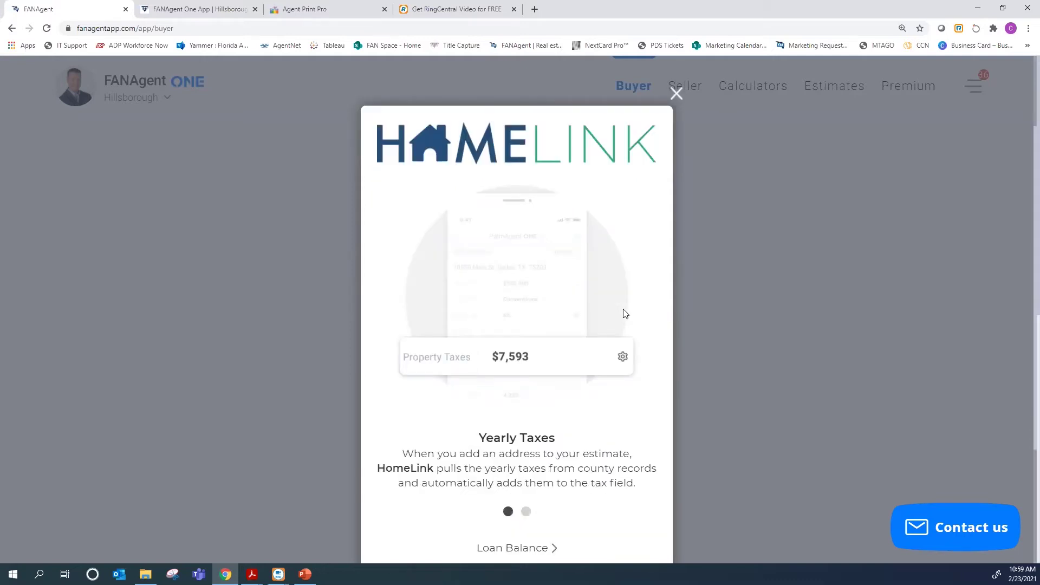
Close the HomeLink popup and review the Buyer form: Conventional, 10% down, 3.25%, 30 years
click(675, 94)
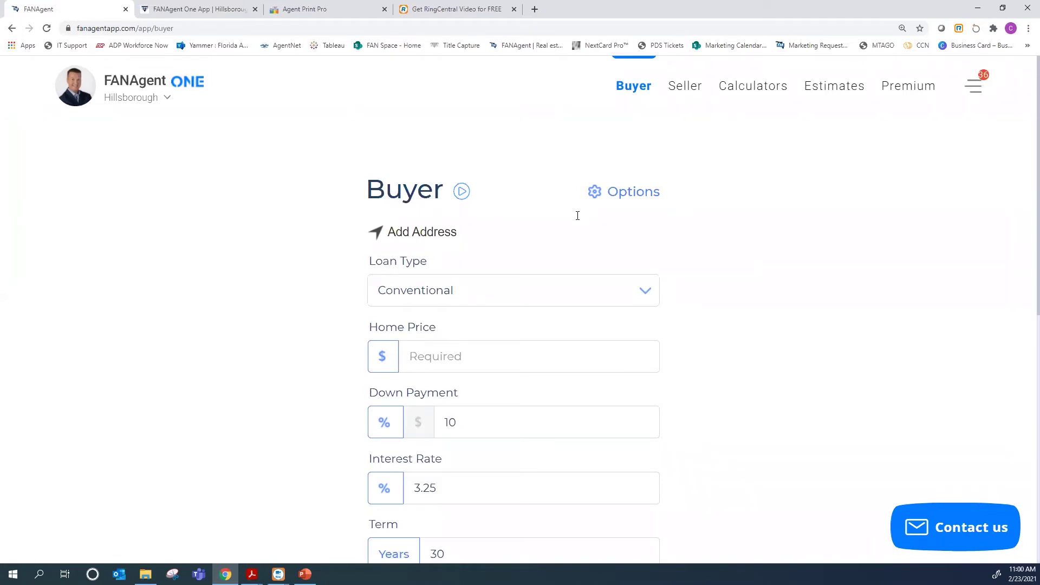
scroll(486, 358, down, 6)
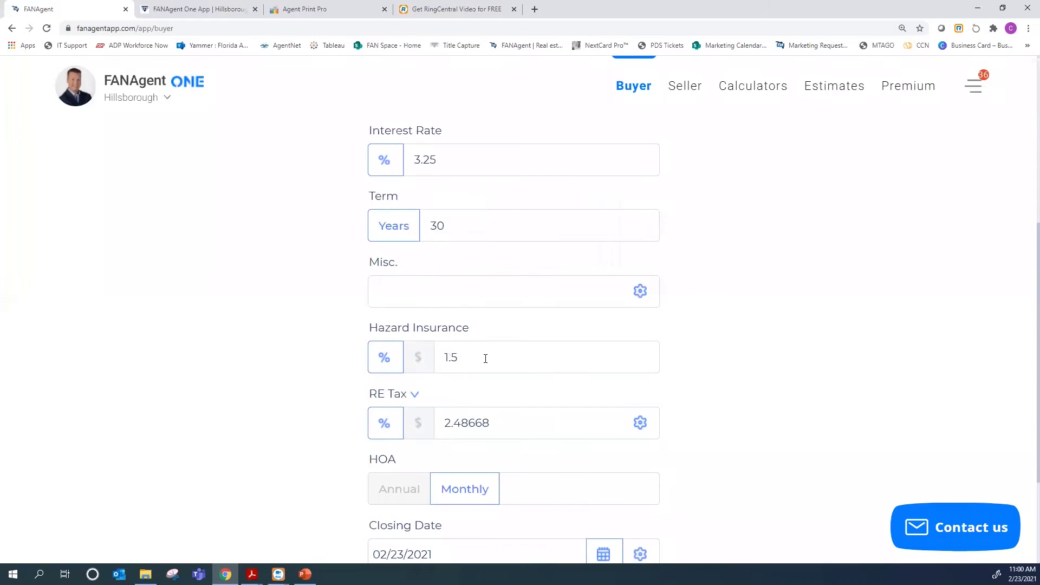
scroll(489, 358, up, 4)
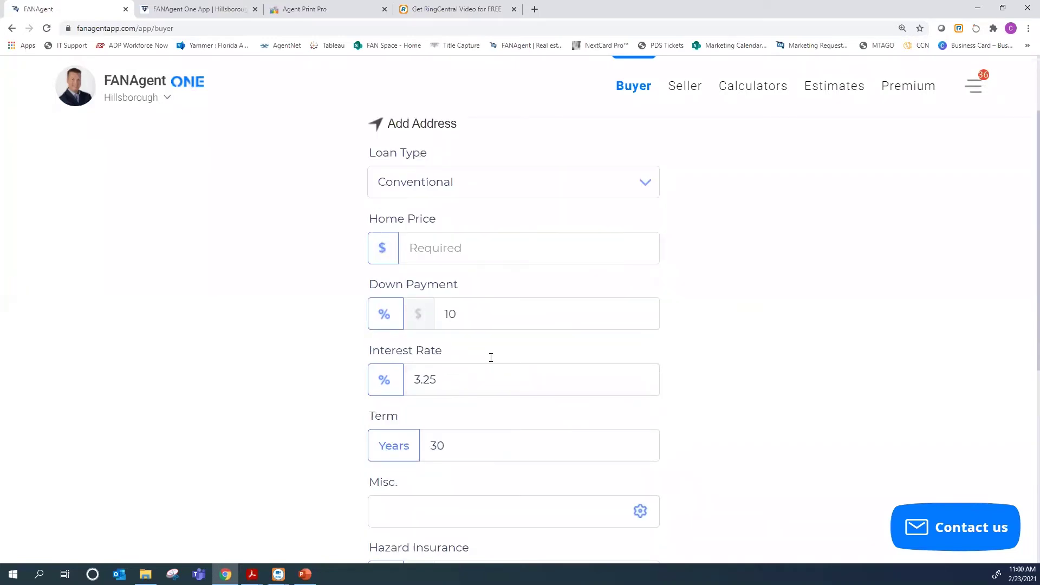
scroll(491, 357, up, 2)
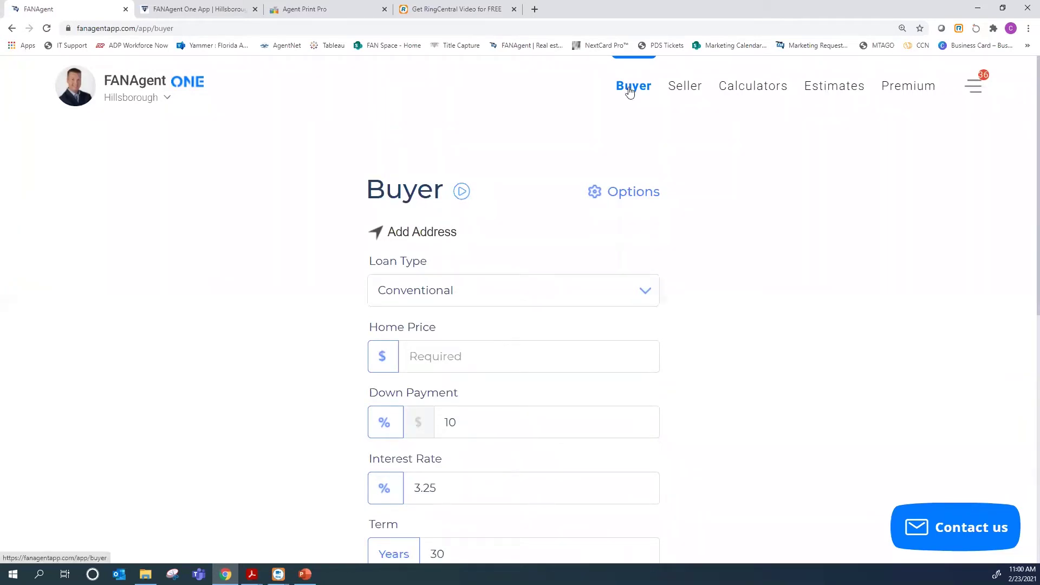
From the Seller form, go to the calculators list and choose Multiple Offers
click(685, 87)
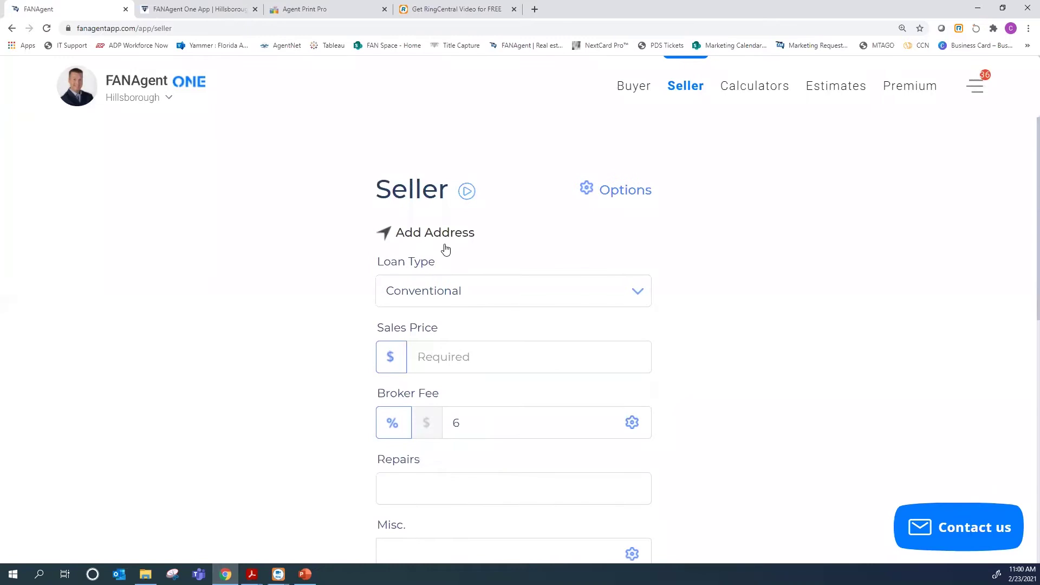
click(762, 94)
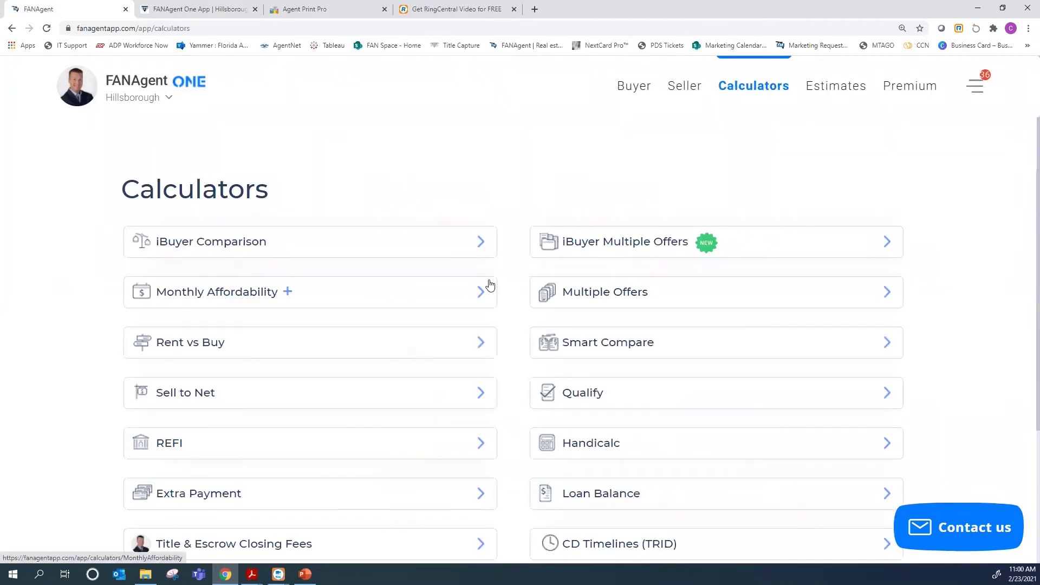
scroll(489, 284, down, 1)
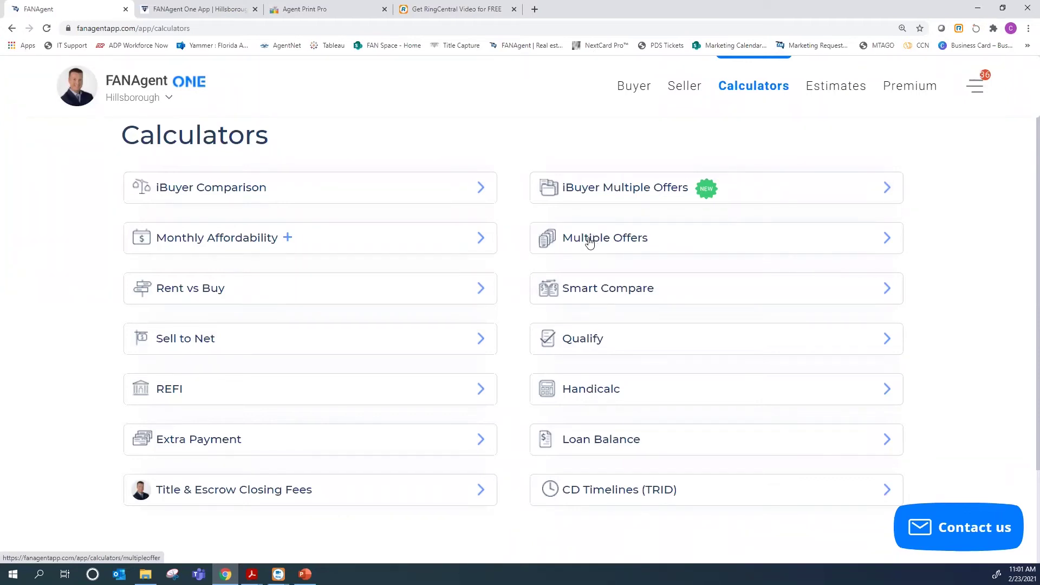
click(589, 242)
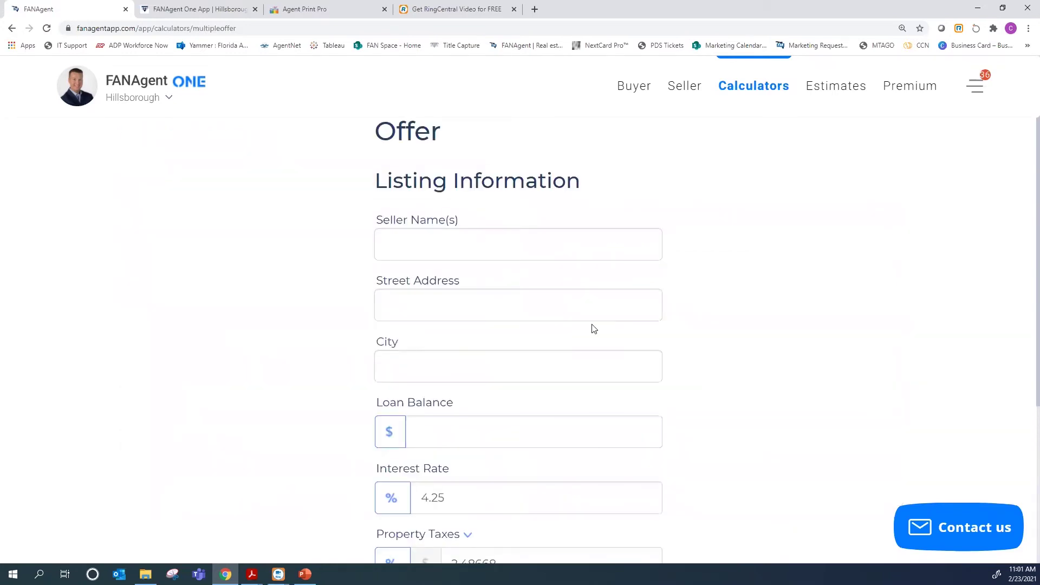
Enter the seller's name, street address, city Lutz and a 300,000 loan balance
scroll(593, 329, up, 2)
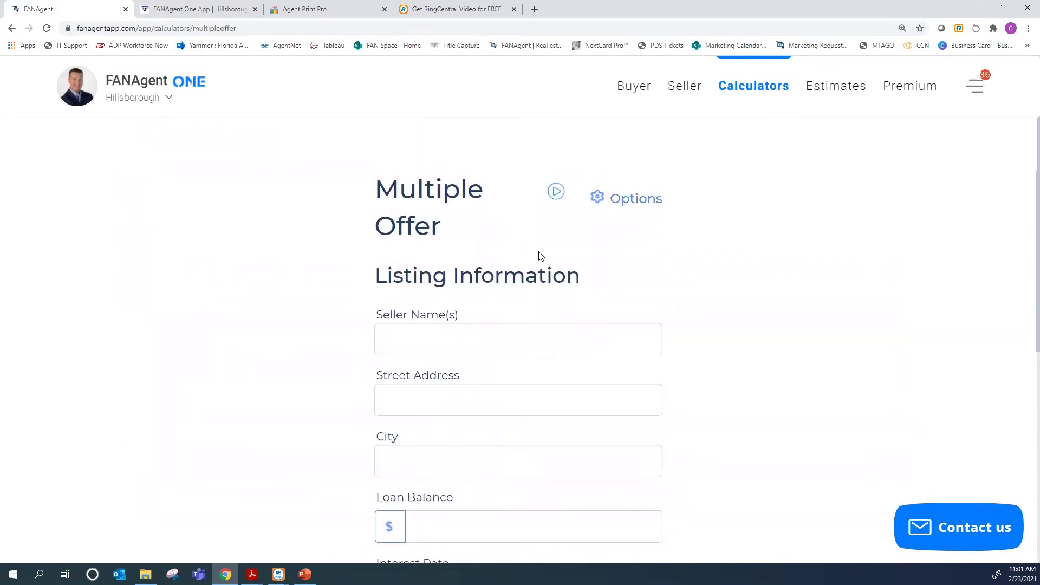
scroll(540, 256, down, 1)
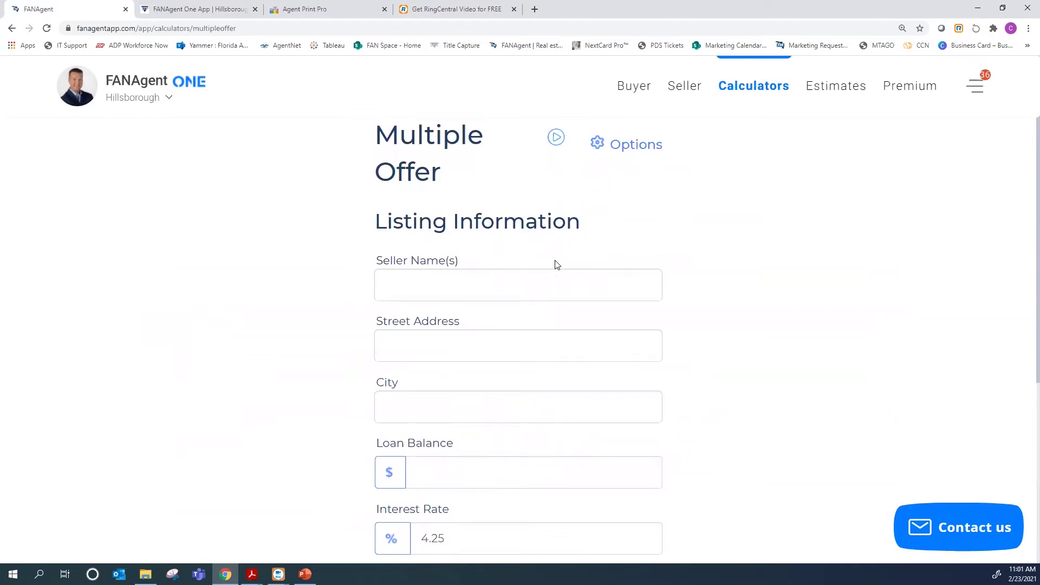
scroll(557, 265, down, 1)
scroll(556, 260, down, 1)
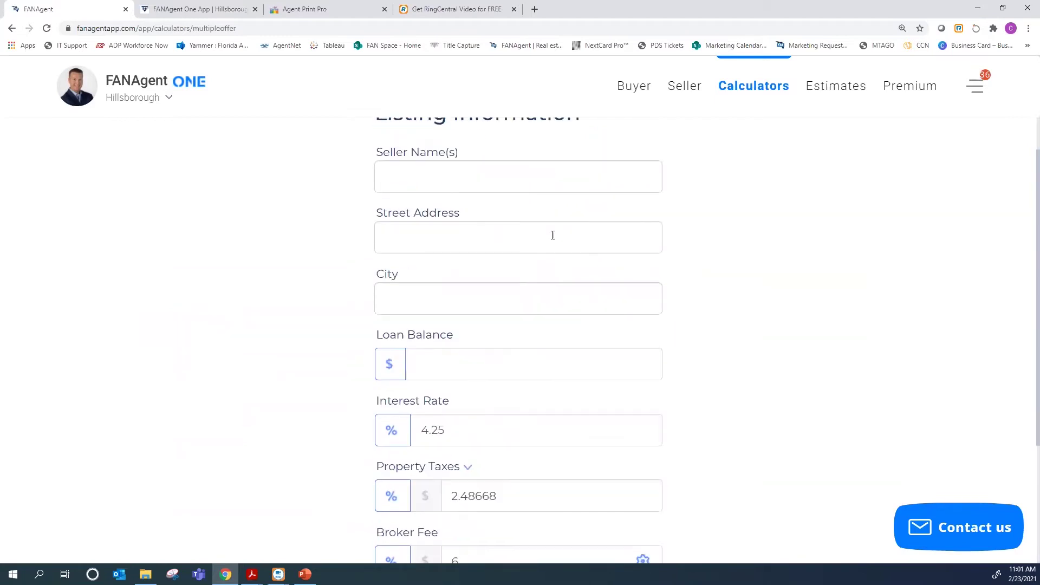
scroll(555, 242, up, 1)
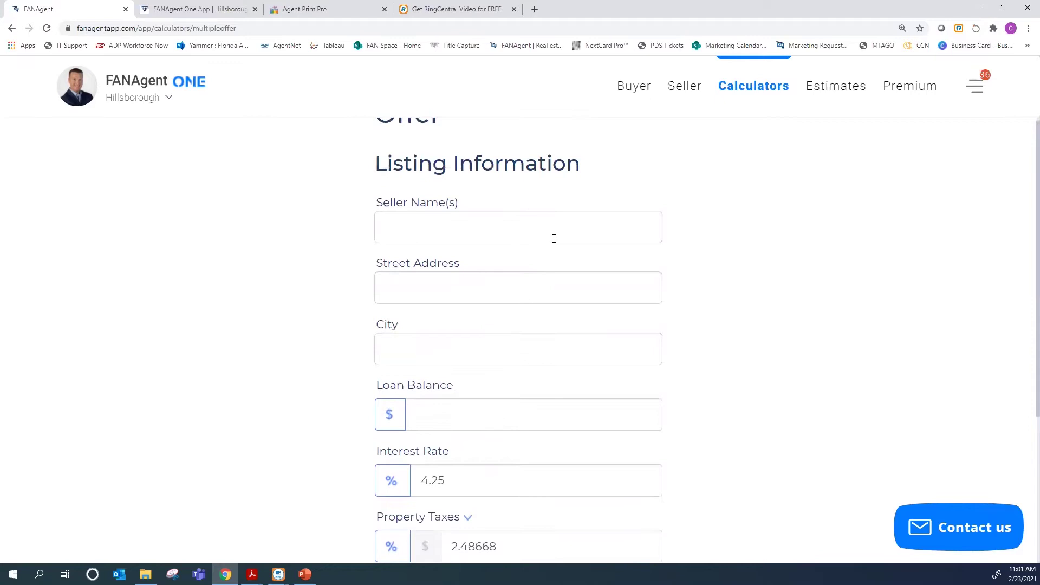
scroll(552, 240, up, 1)
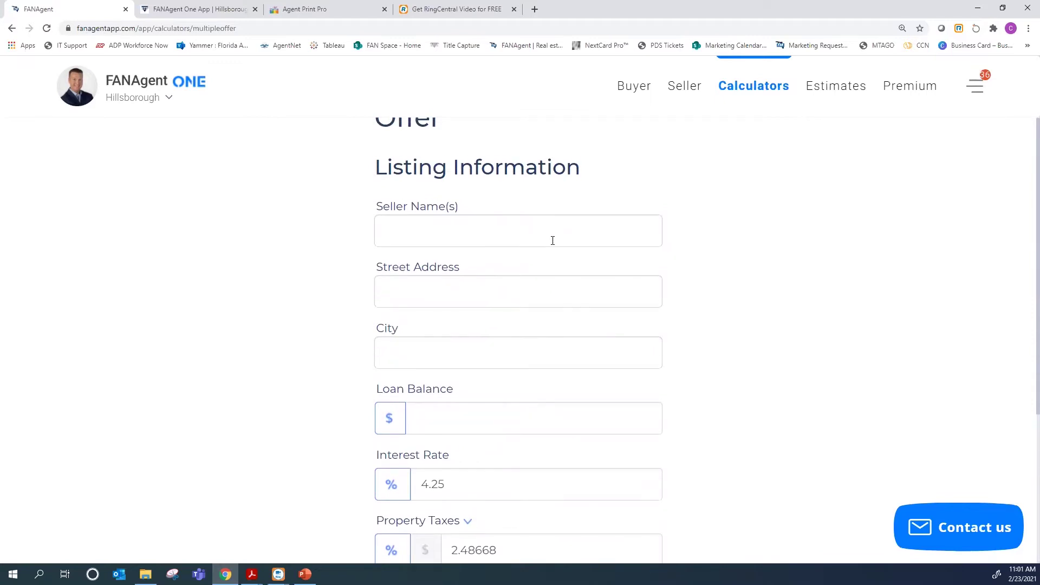
scroll(464, 181, down, 1)
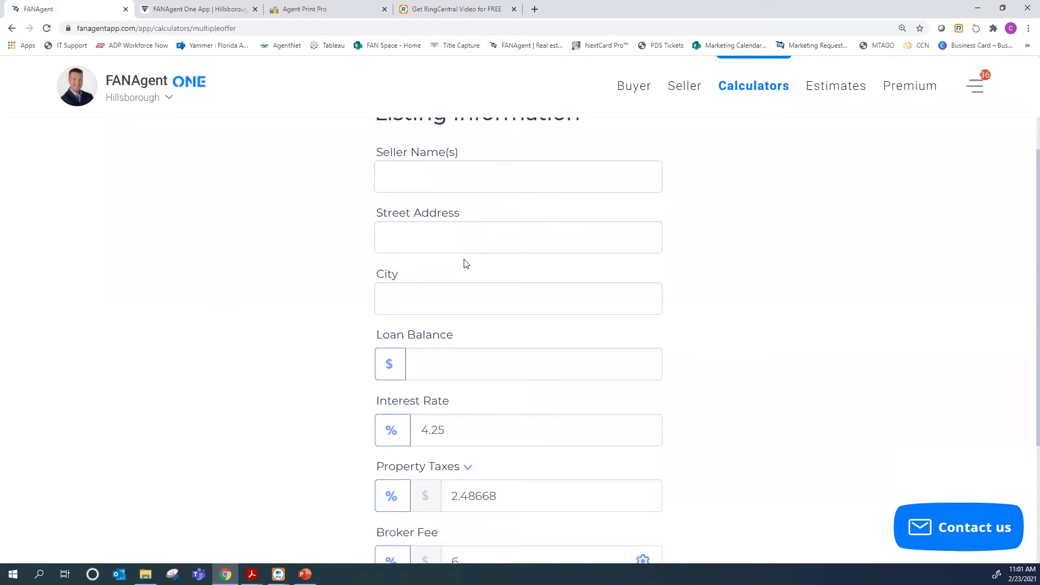
scroll(480, 299, down, 1)
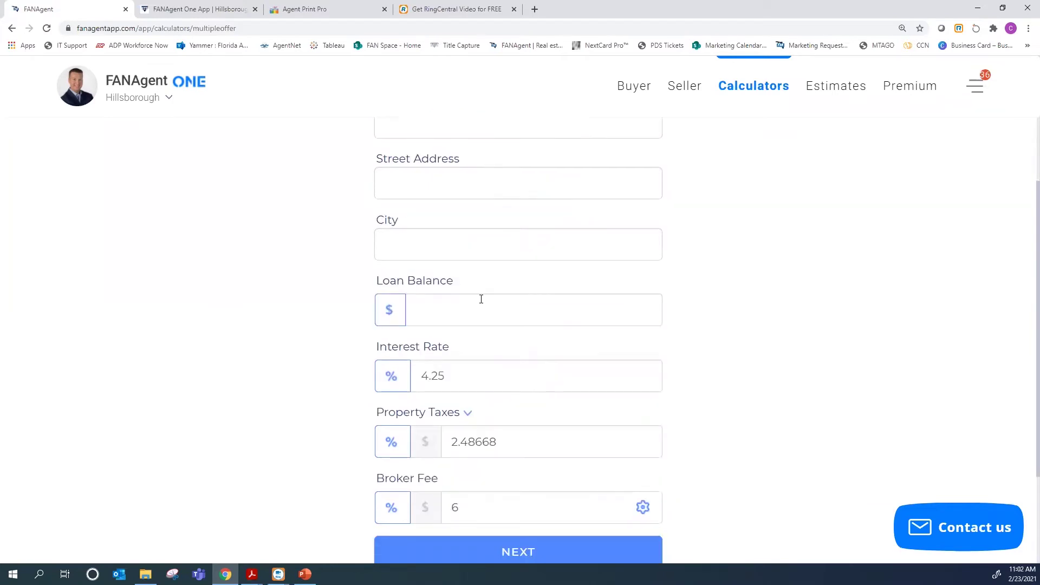
scroll(484, 303, down, 1)
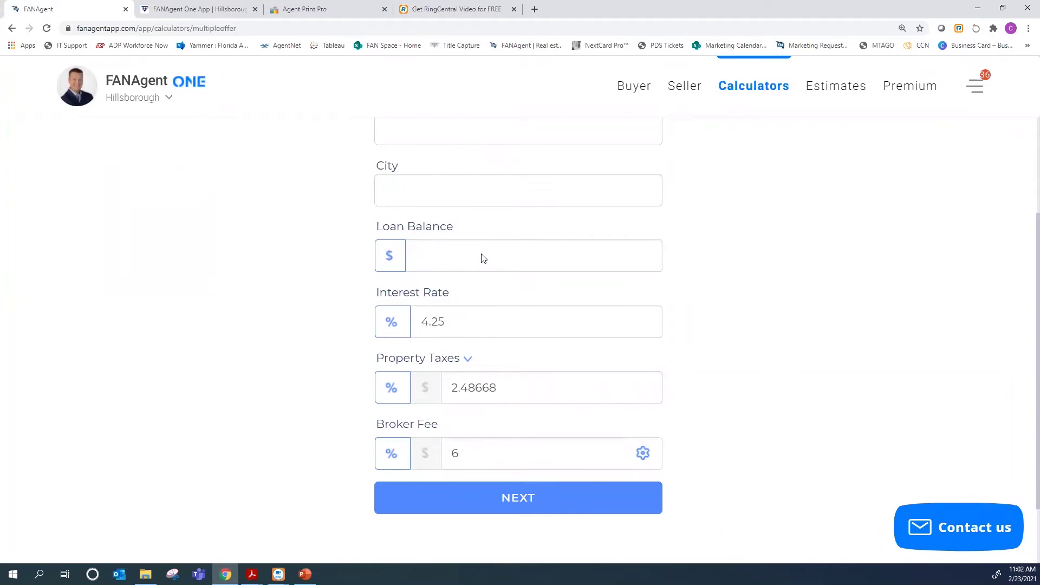
scroll(483, 258, up, 4)
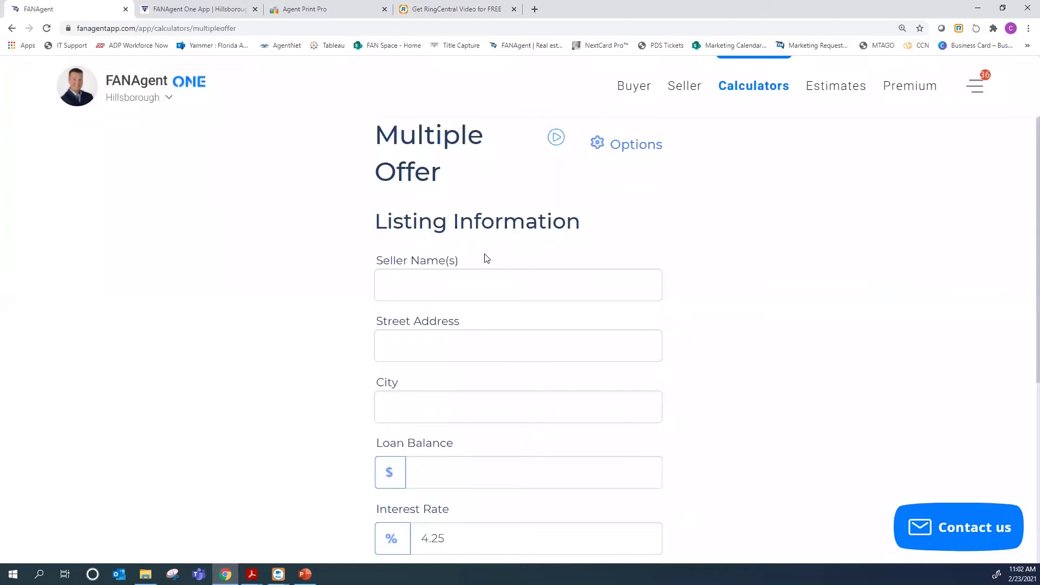
click(485, 256)
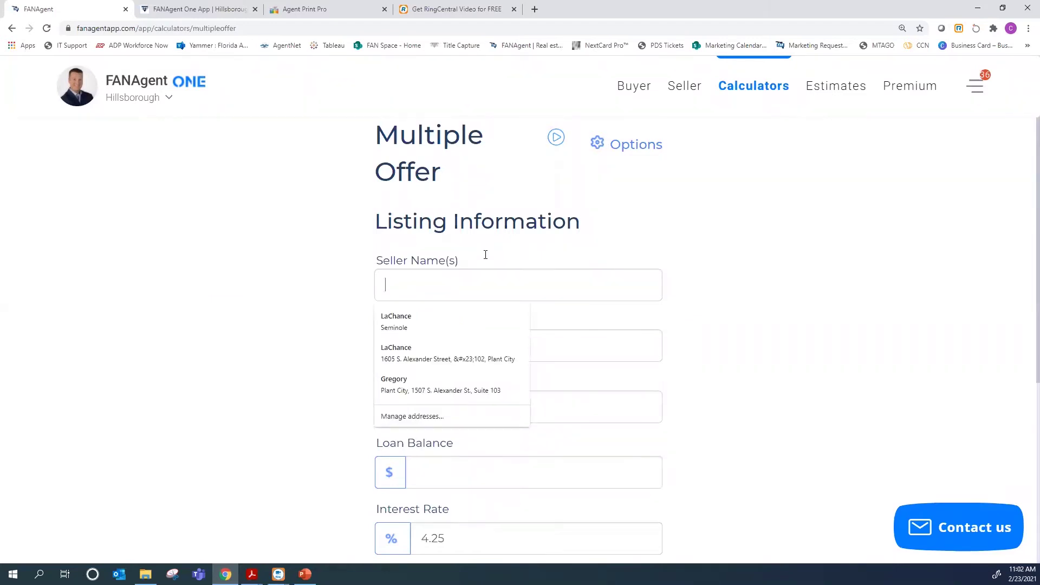
text(LaCha)
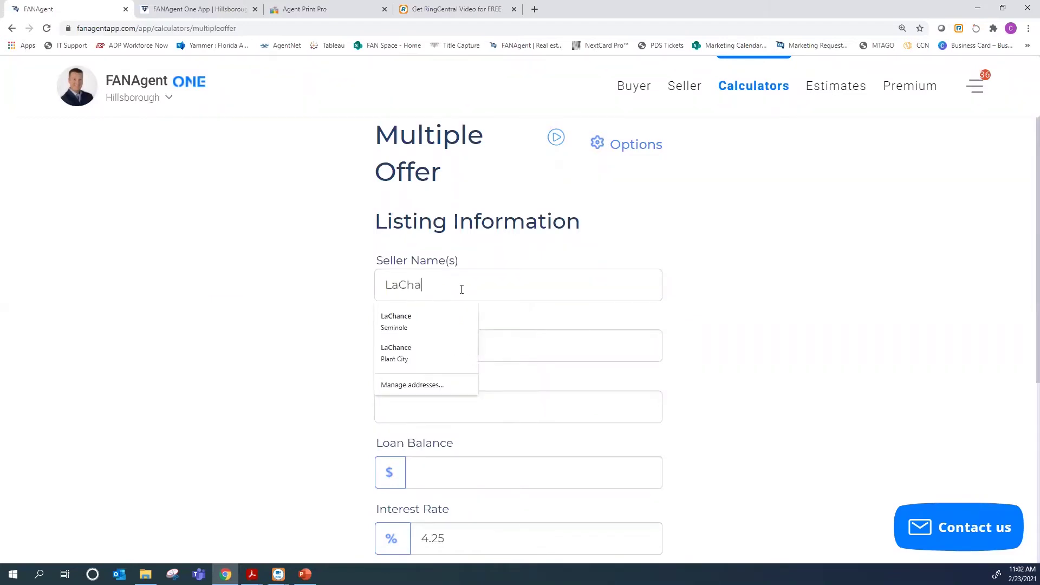
text(nce)
key(Tab)
text(1234 Ma)
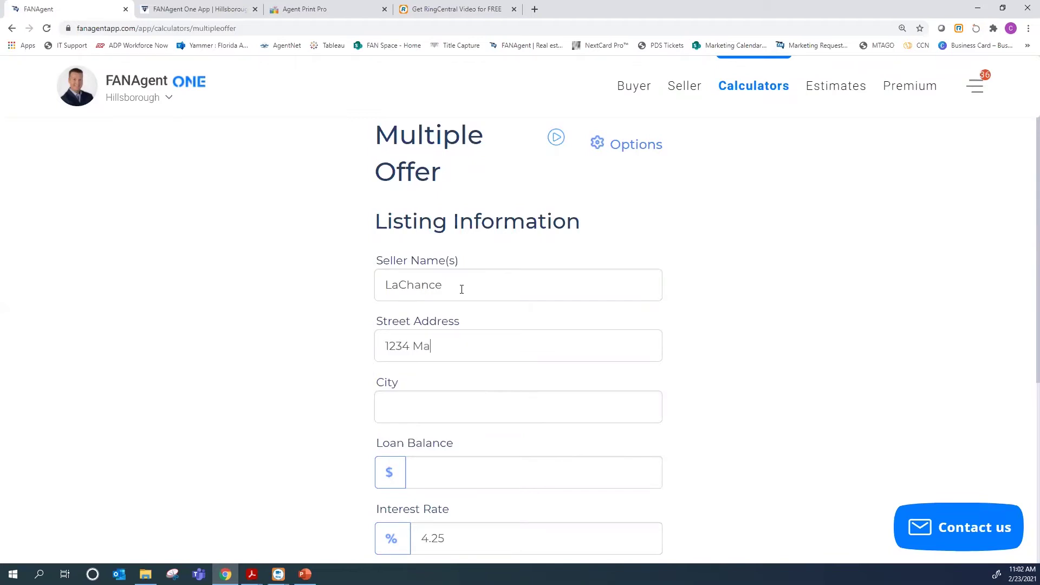
text(in Street)
key(Tab)
text(Lutz)
text(30,000)
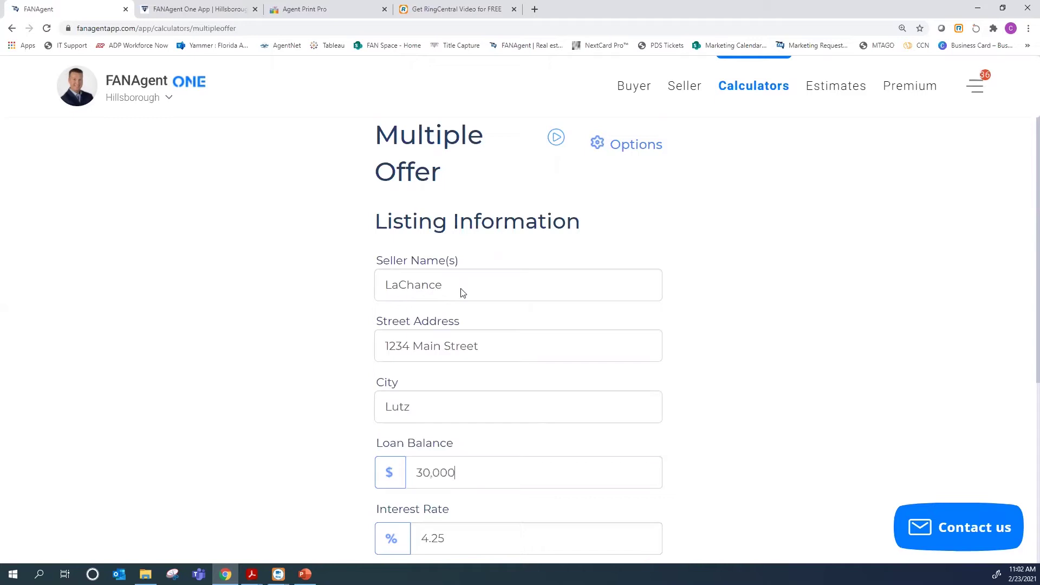
text(0)
Set property taxes to a $6,000 dollar amount and continue to the offer form
scroll(555, 407, down, 3)
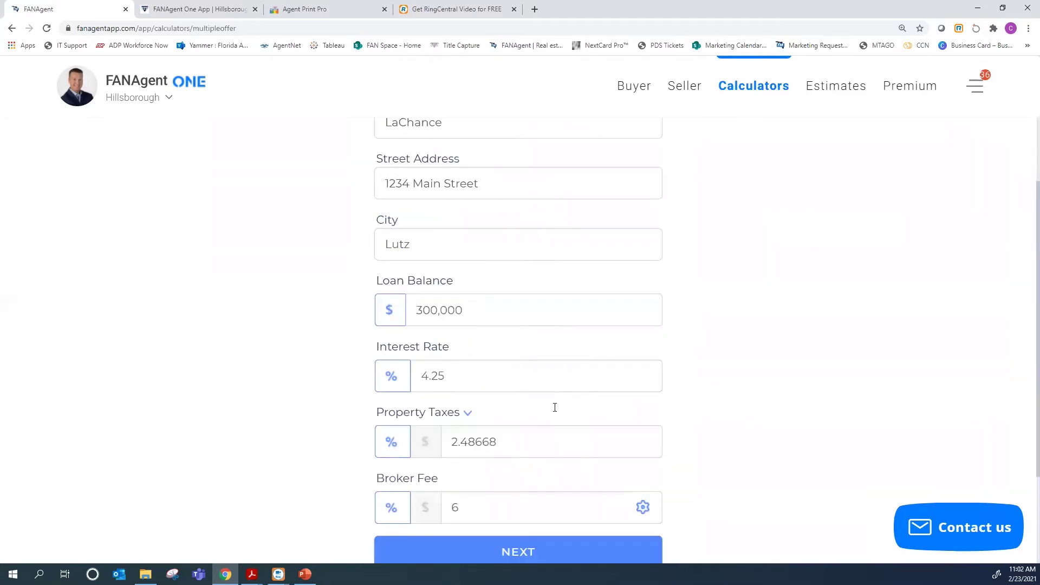
drag(512, 441, 327, 438)
text(6)
click(425, 442)
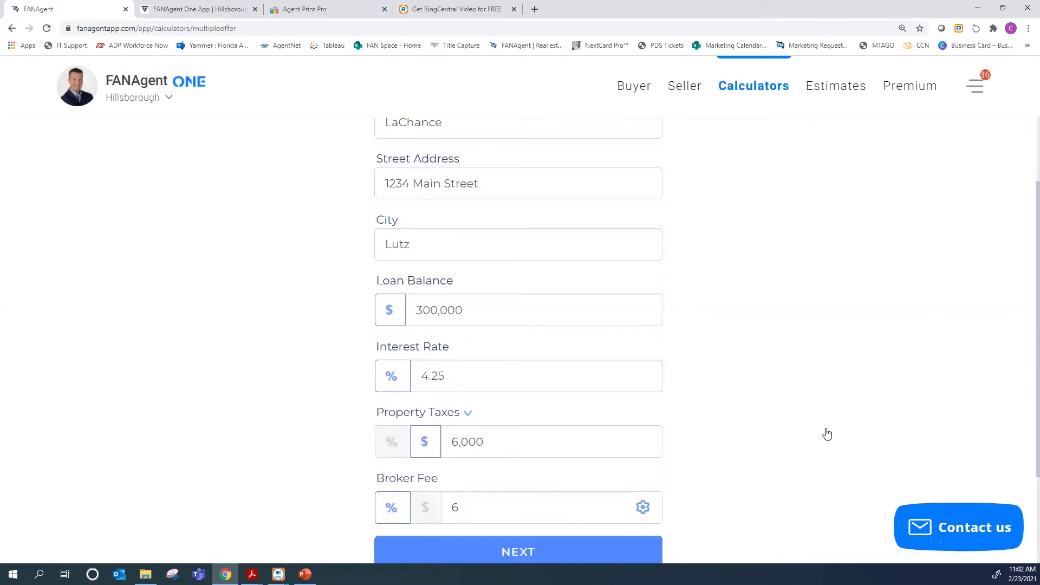
scroll(526, 444, down, 2)
click(525, 444)
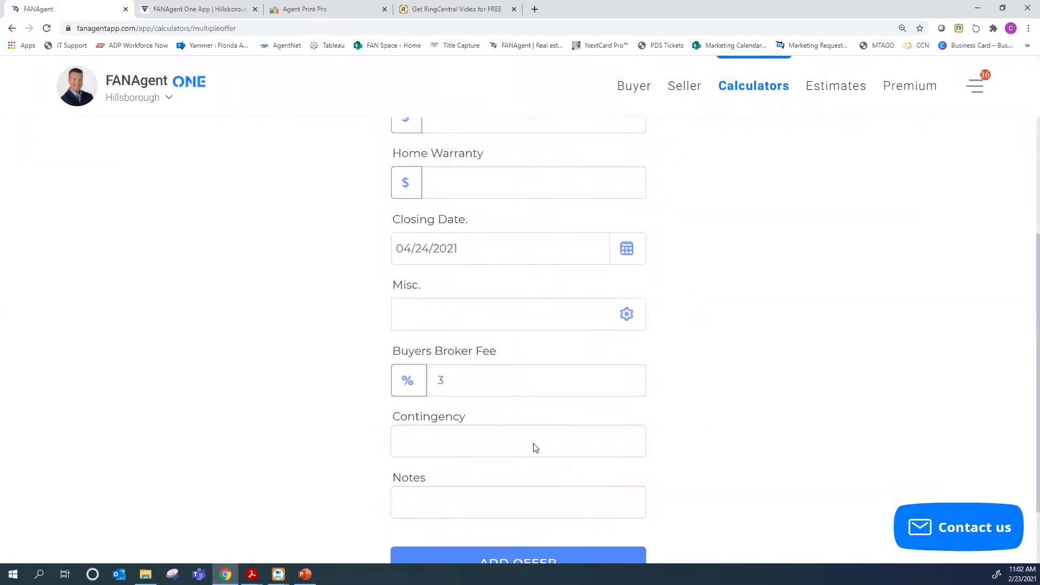
scroll(535, 447, up, 6)
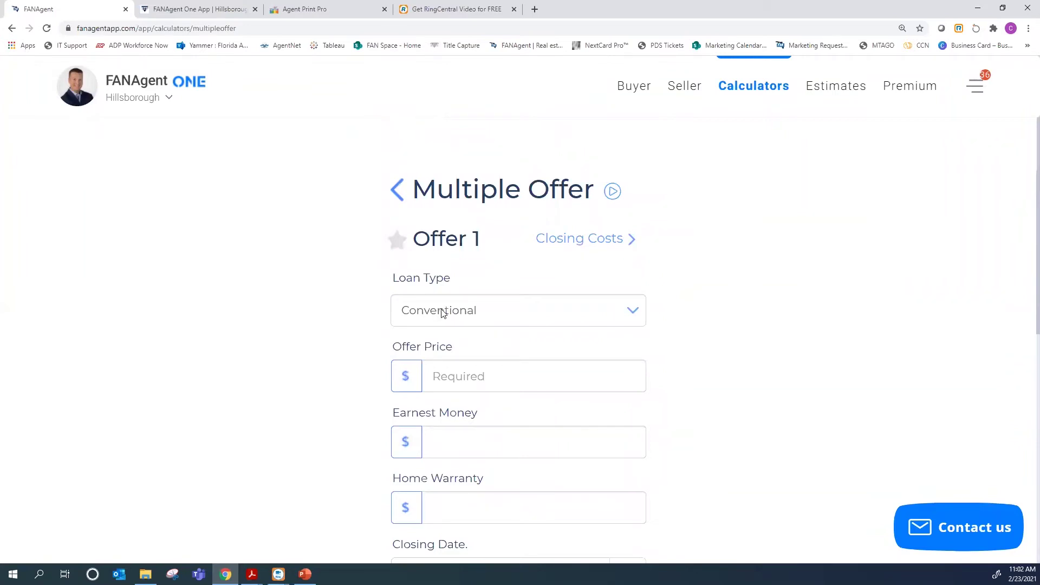
Set loan type to All Cash, offer price 500,000 and earnest money 10,000
click(442, 314)
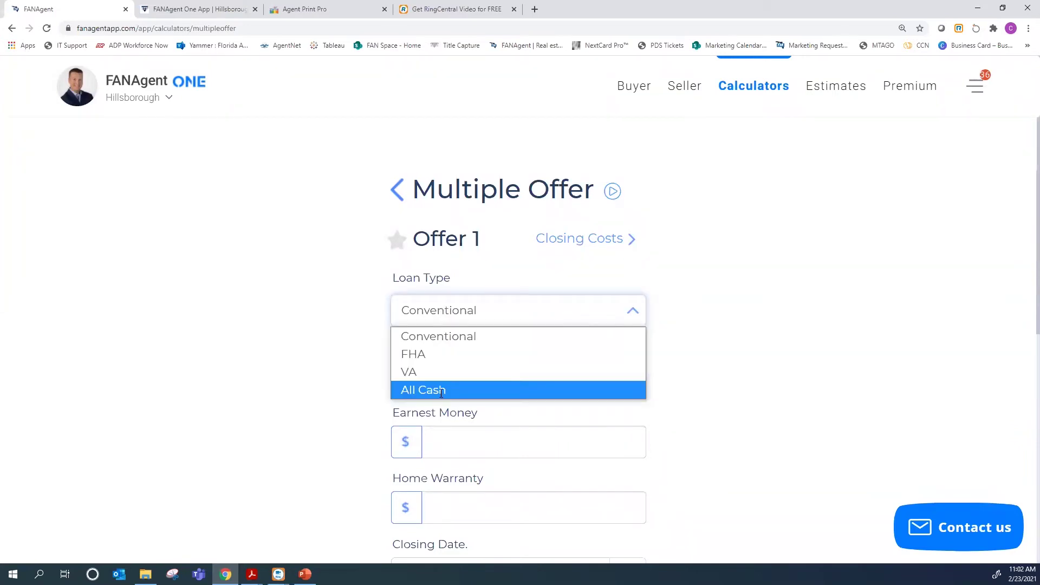
click(442, 390)
click(440, 390)
text(5)
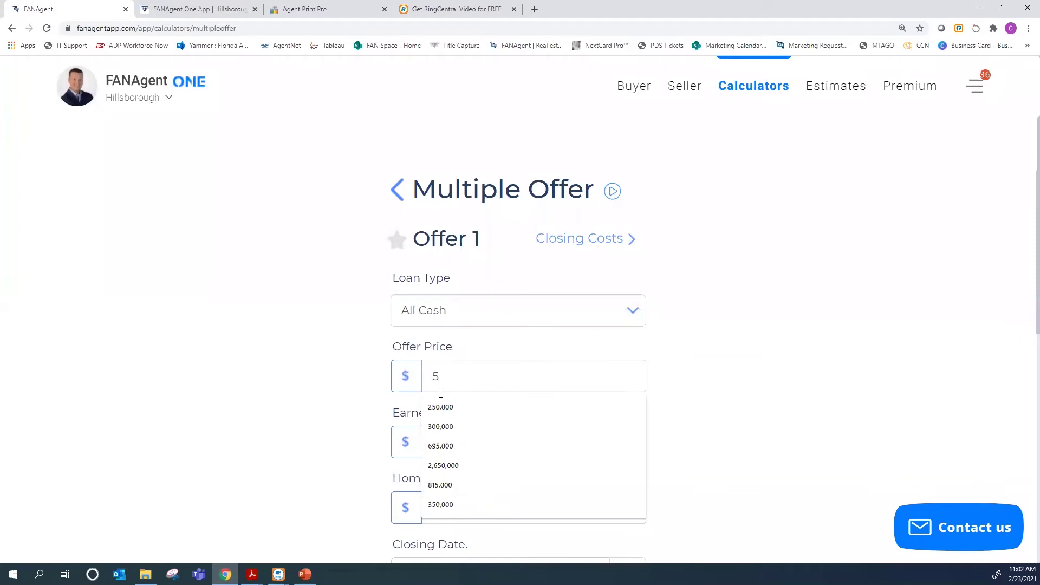
text(00,000)
key(Tab)
text(1000)
text(0)
scroll(433, 410, down, 3)
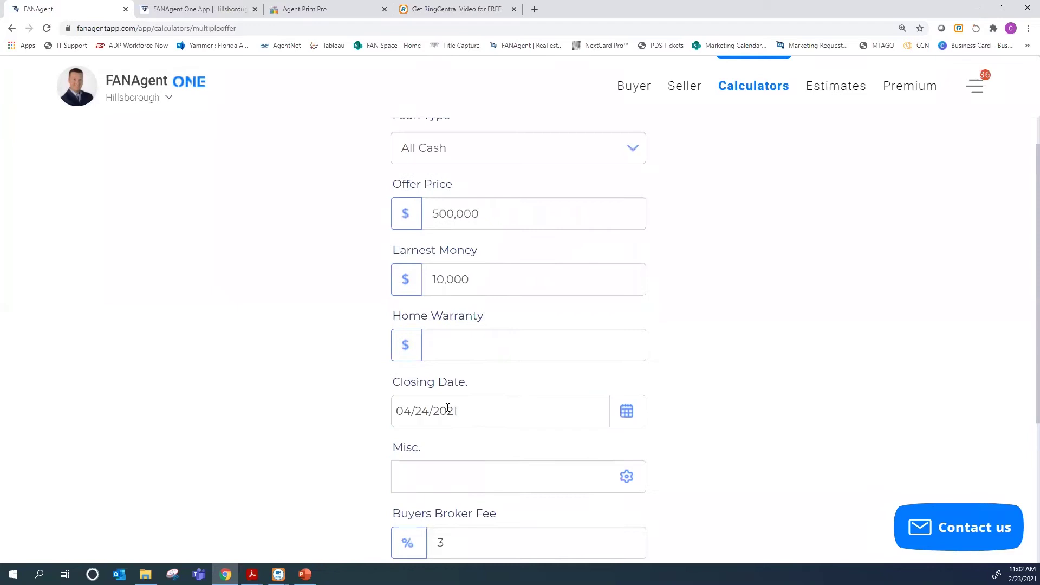
Set the closing date to 03/03/2021 and add the offer, netting $162,053
click(624, 412)
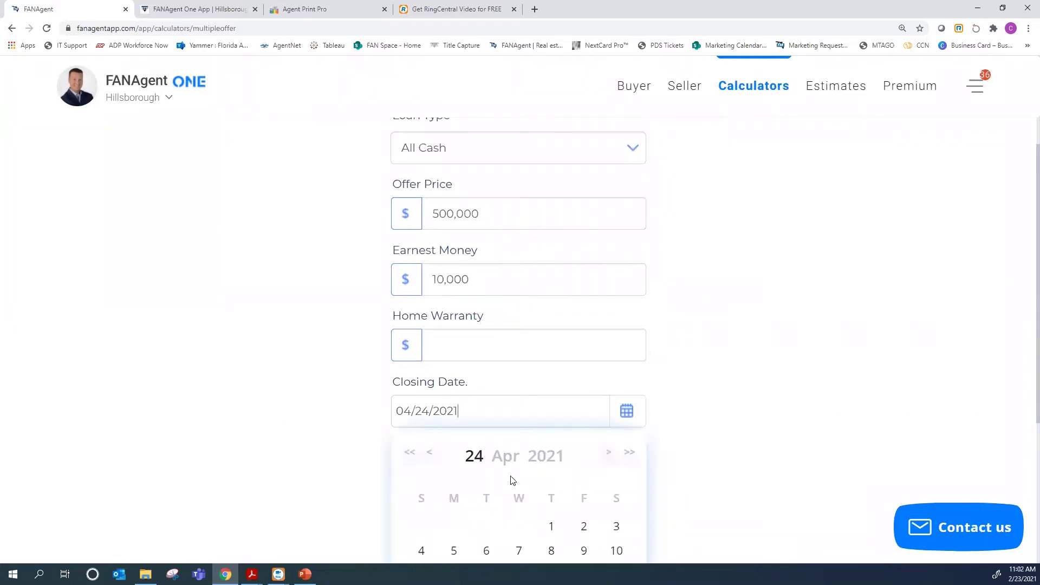
click(432, 454)
scroll(513, 480, down, 1)
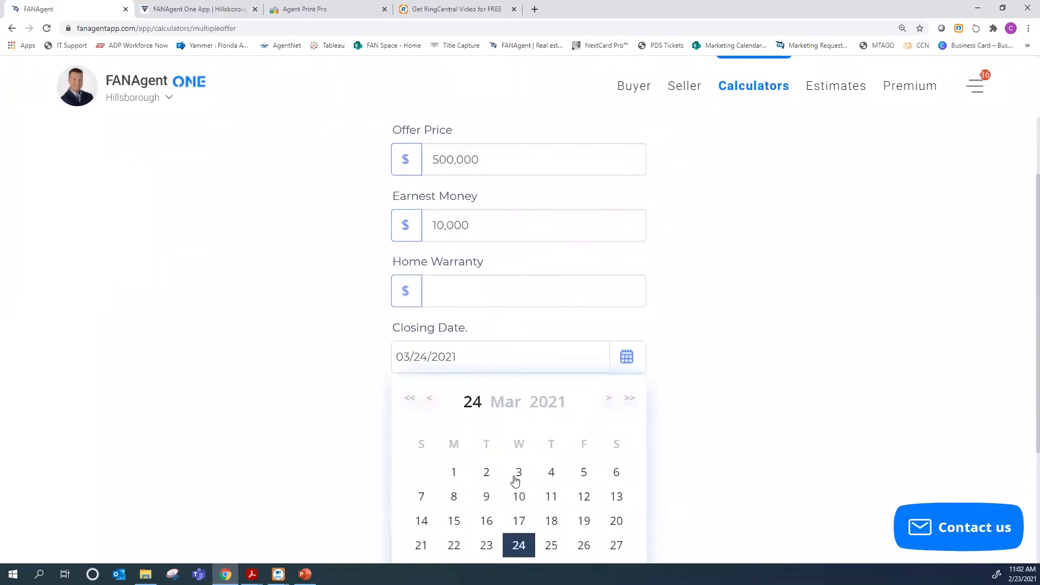
click(515, 478)
scroll(770, 367, down, 1)
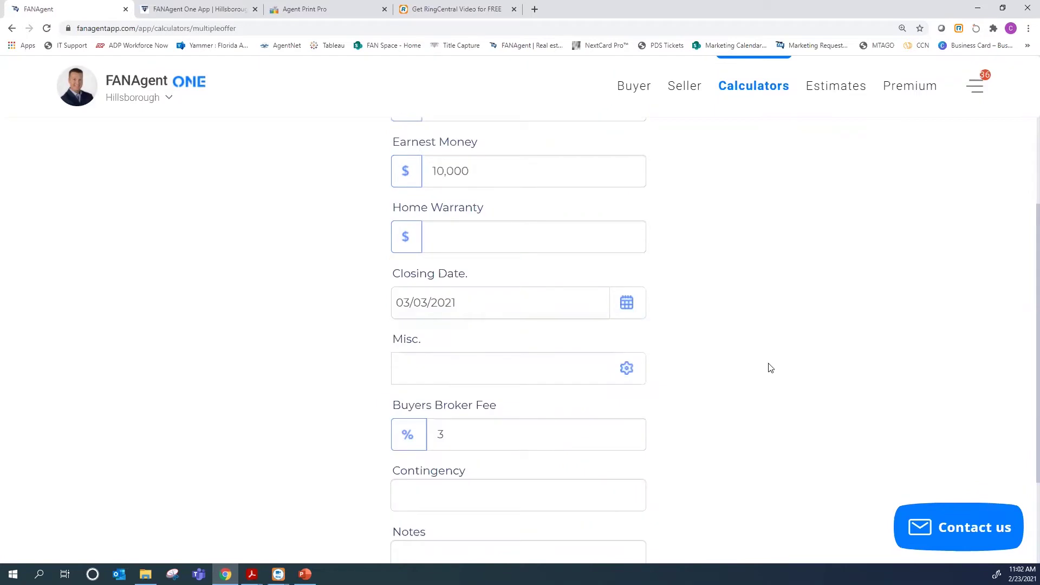
scroll(687, 376, down, 2)
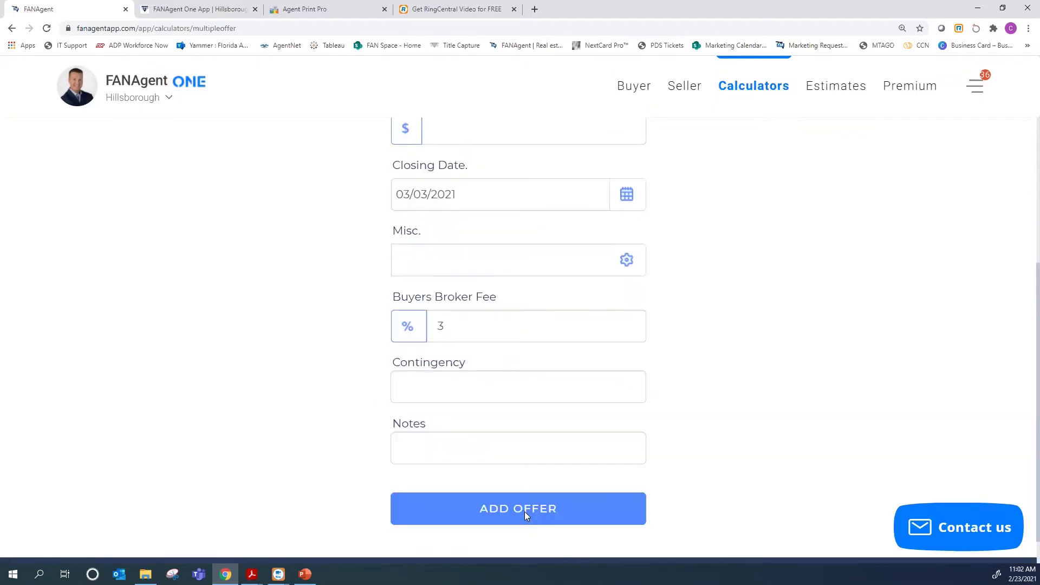
click(524, 511)
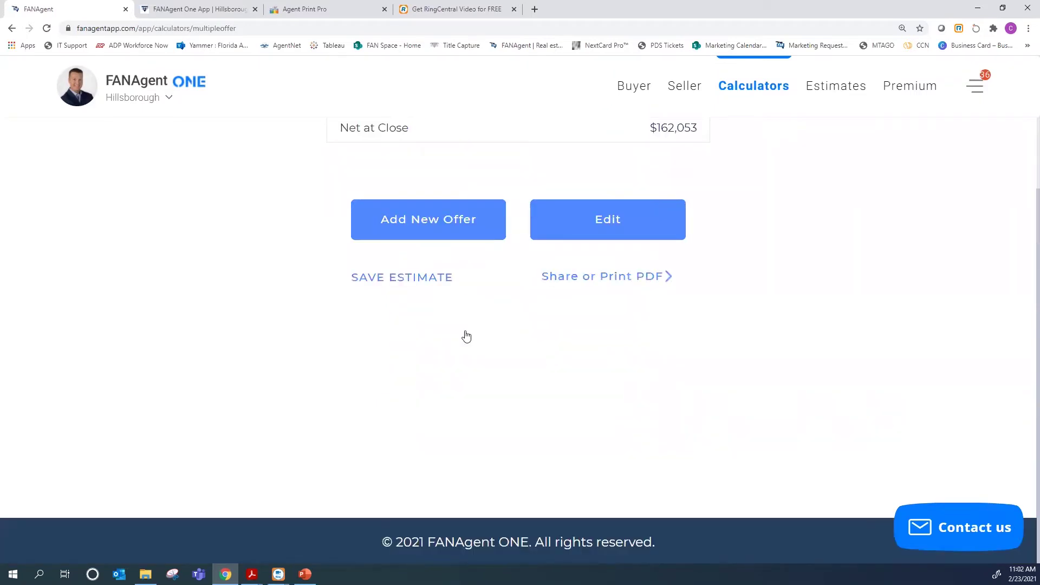
scroll(466, 336, up, 2)
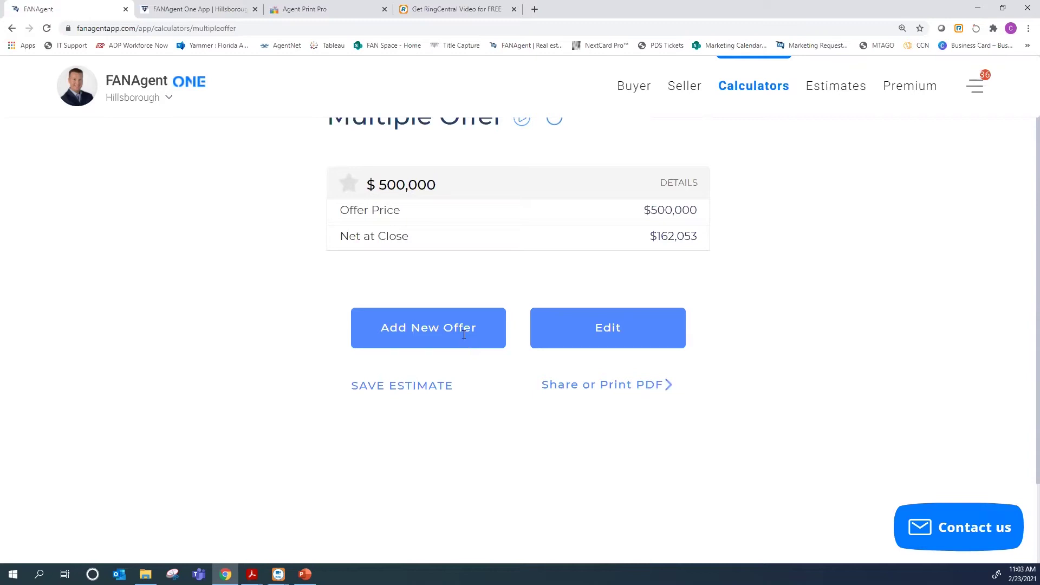
Add a second offer of $495,000 with $5,000 earnest money, netting $155,829
click(463, 336)
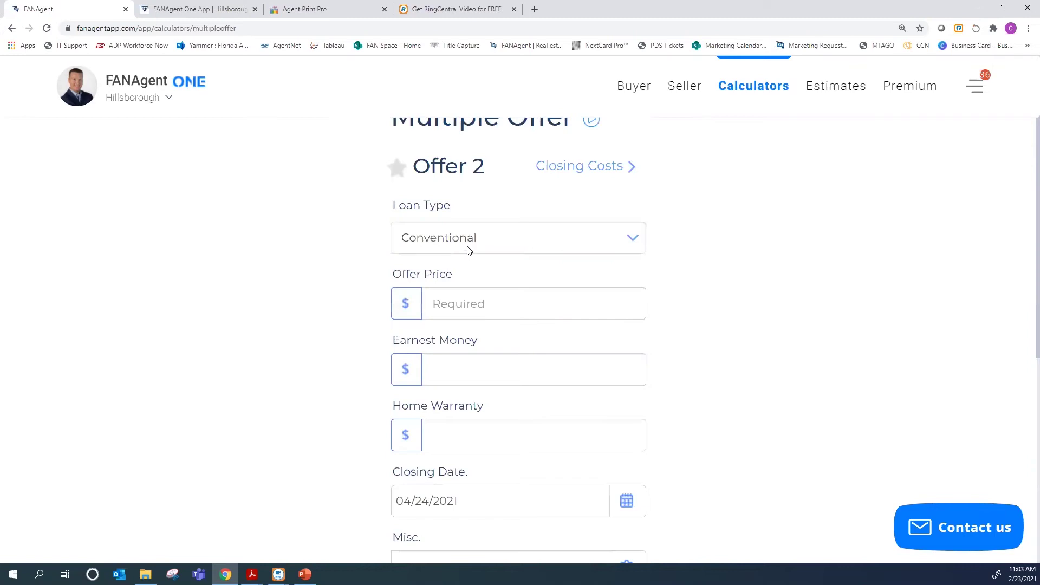
key(Tab)
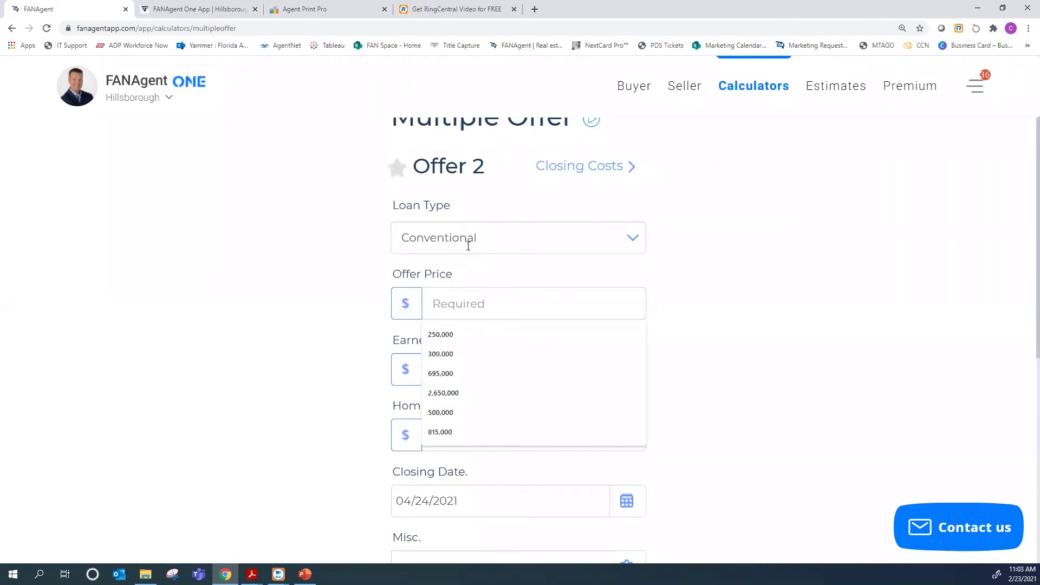
text(4)
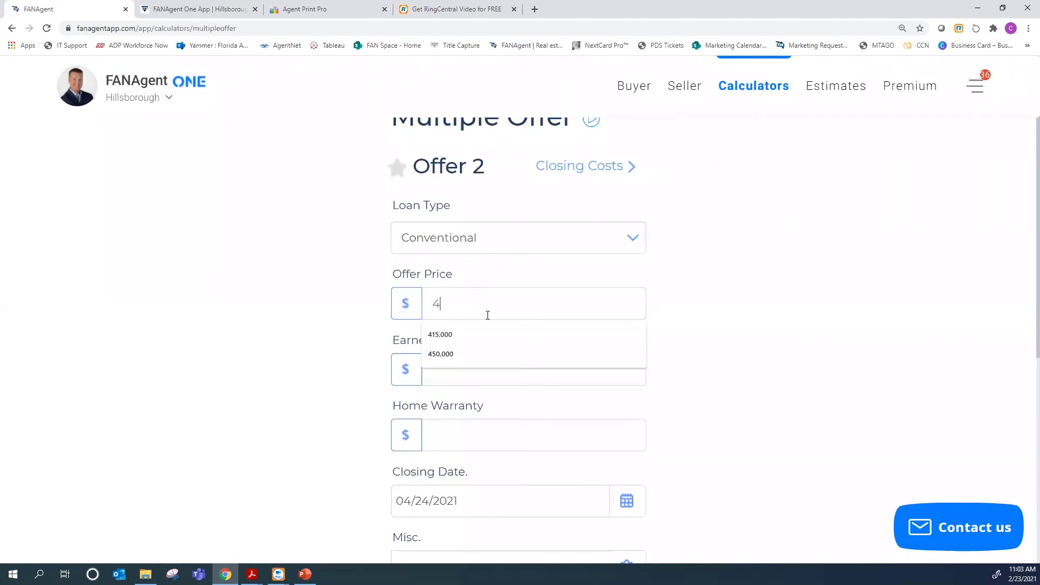
text(95,000)
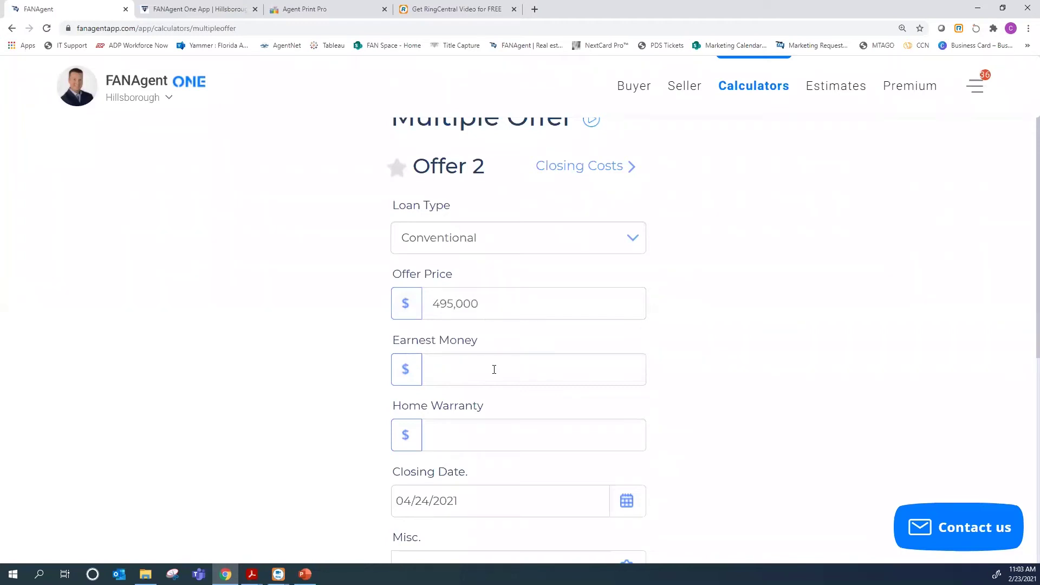
click(494, 370)
text(5,000)
scroll(754, 390, down, 4)
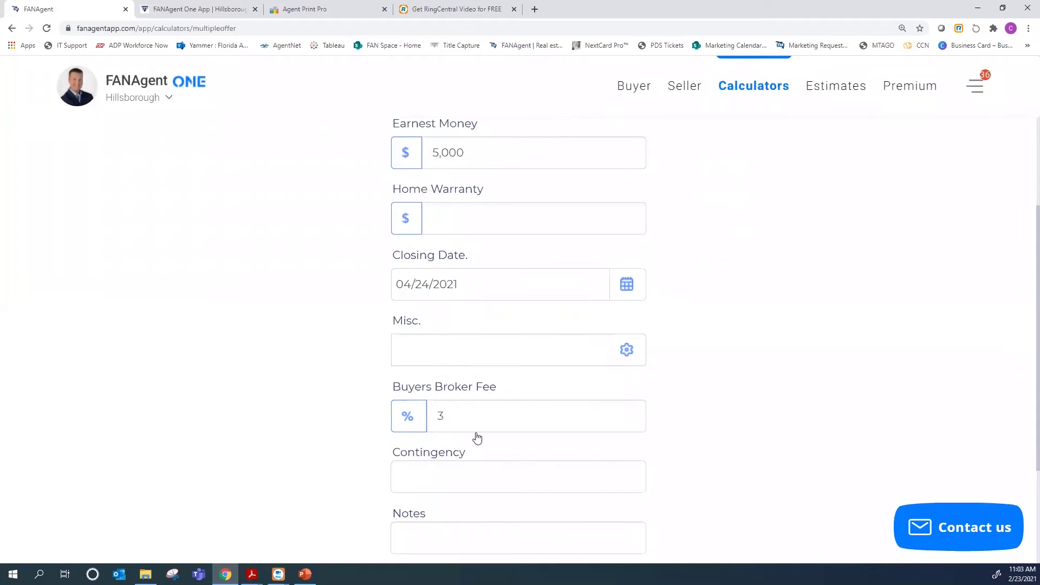
scroll(477, 438, down, 3)
click(476, 436)
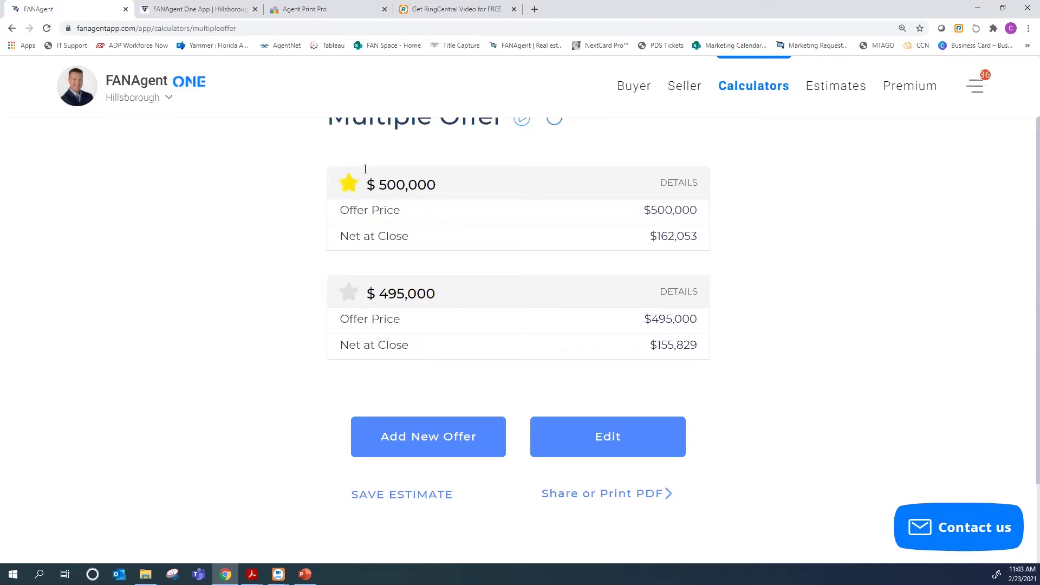
scroll(426, 179, up, 1)
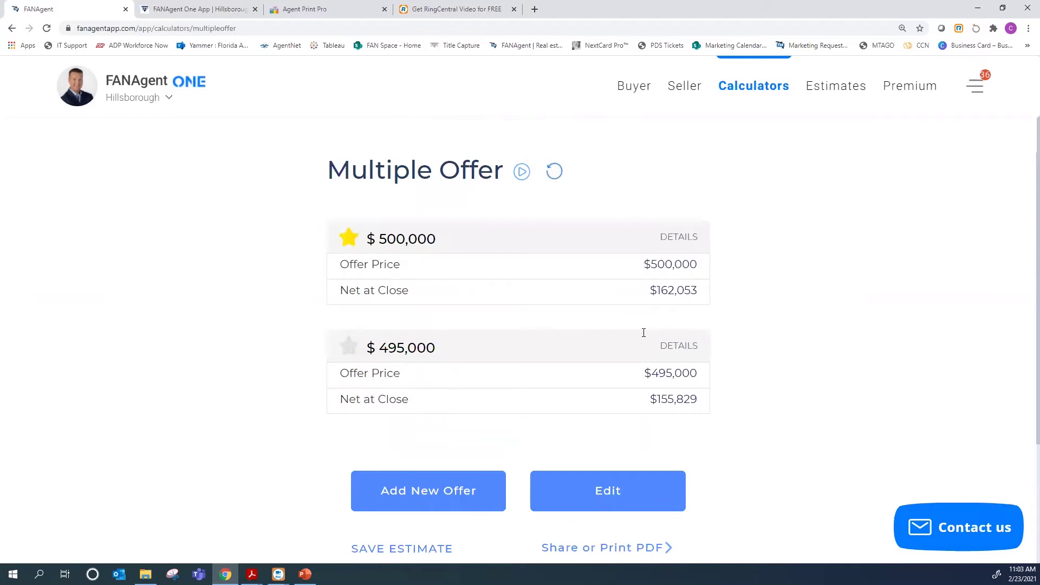
scroll(643, 333, down, 1)
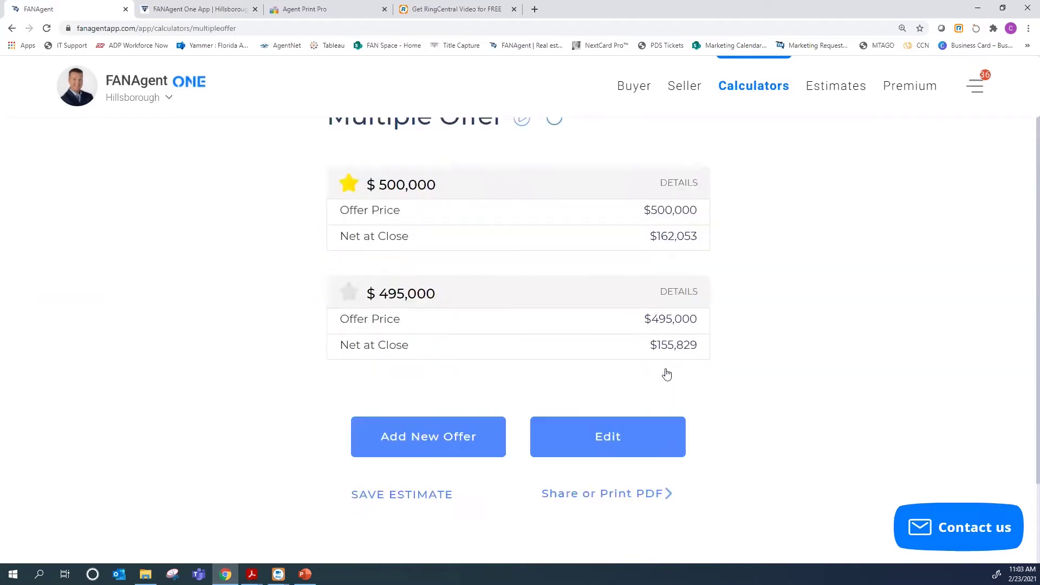
Show the printable comparison of the $500,000 cash and $495,000 conventional offers and their nets
click(573, 494)
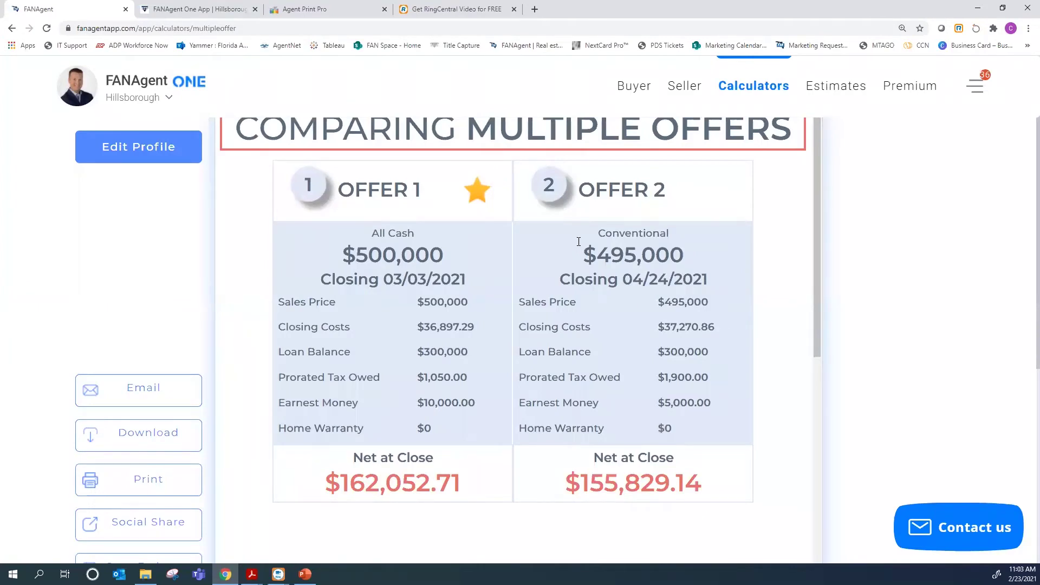
scroll(578, 242, up, 2)
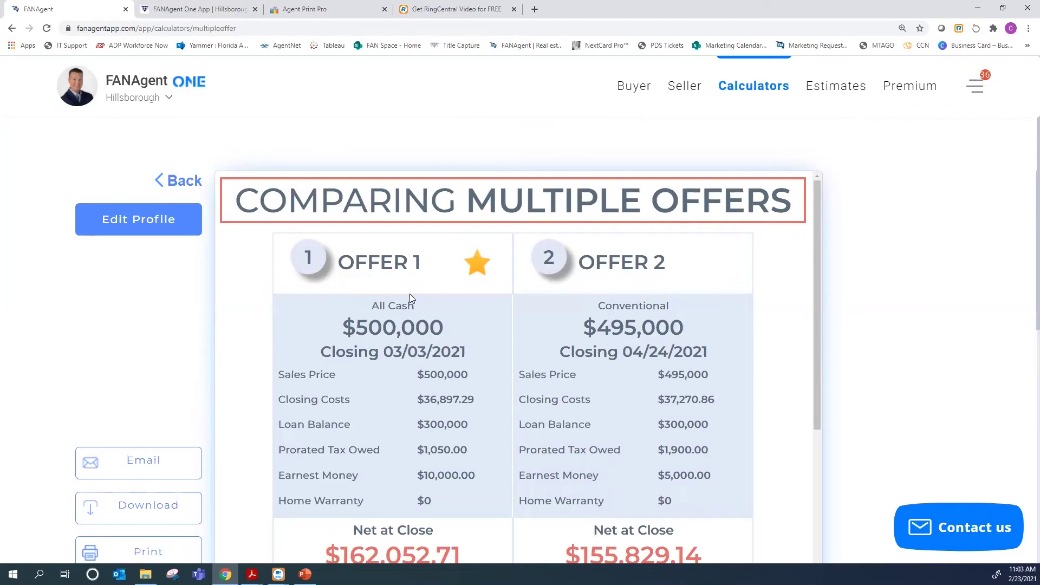
scroll(455, 284, down, 1)
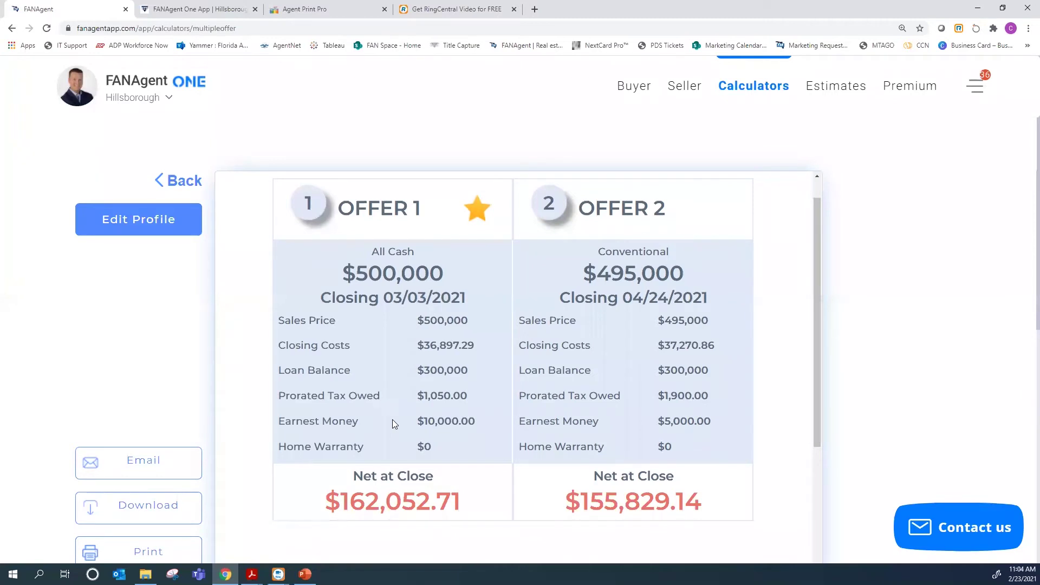
scroll(334, 458, down, 1)
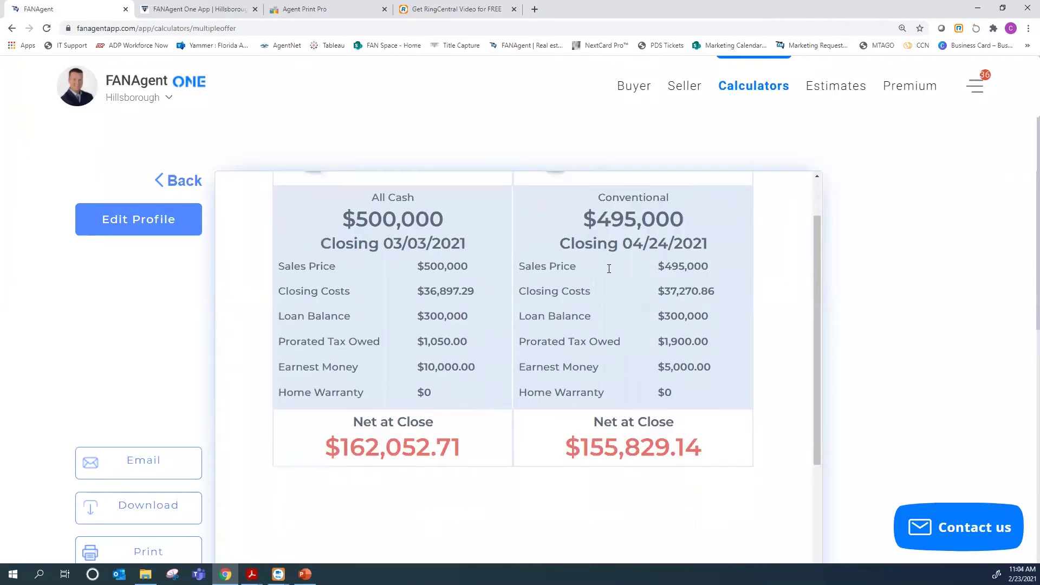
scroll(609, 269, up, 1)
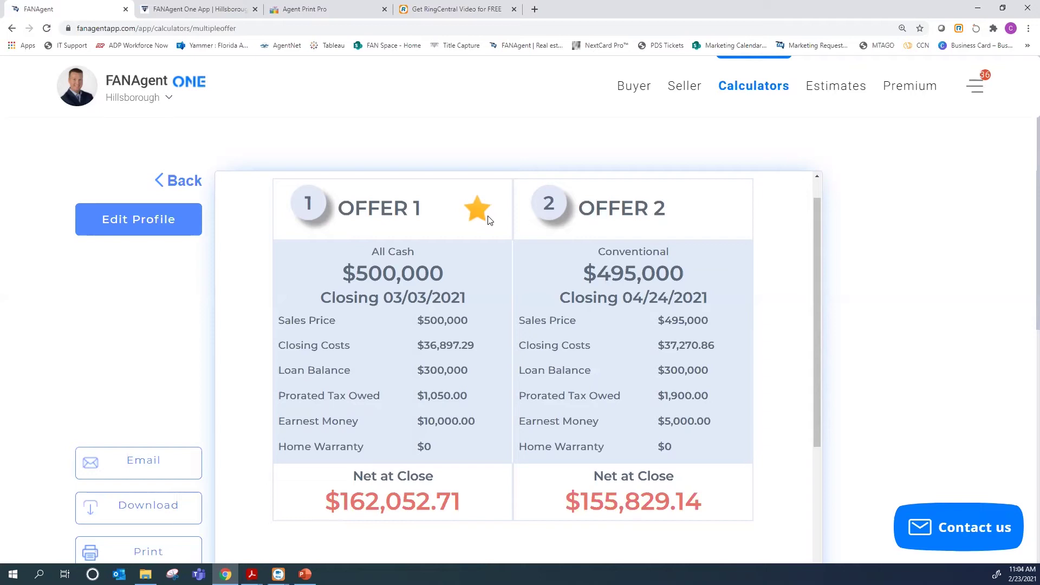
scroll(489, 219, up, 1)
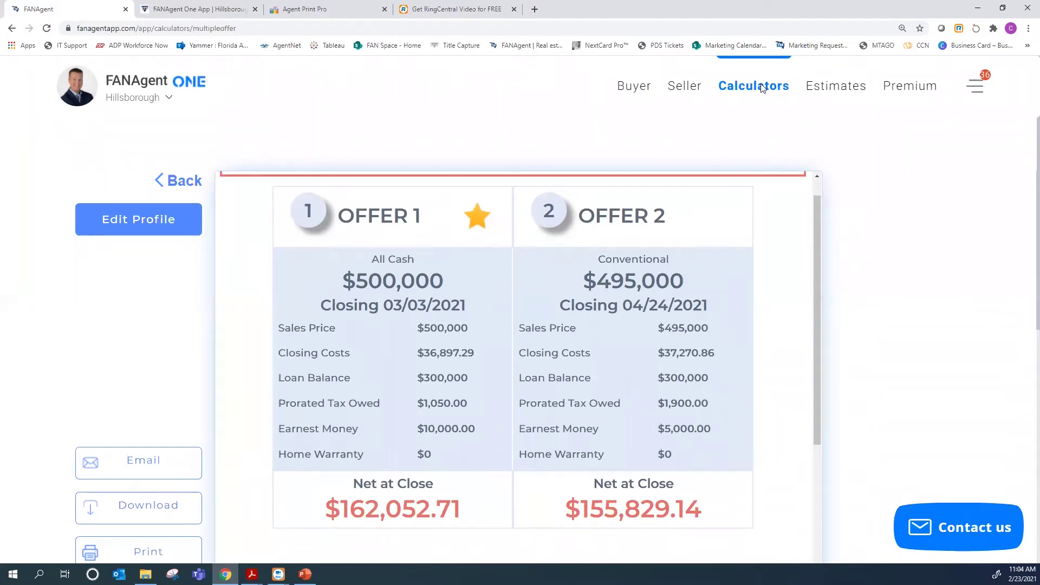
Return to the calculators list and start a new Seller net sheet
click(760, 86)
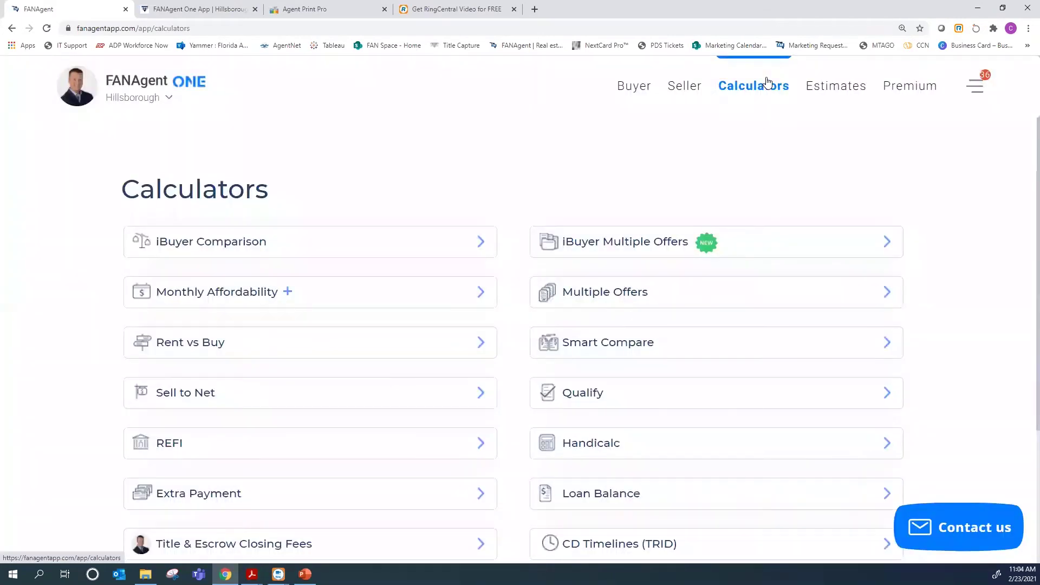
scroll(206, 236, down, 1)
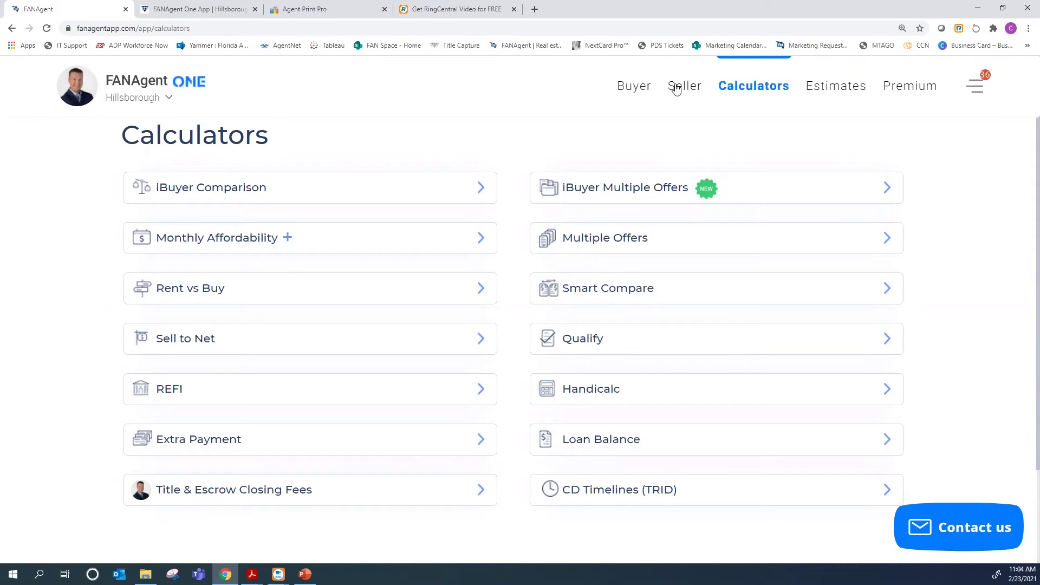
click(676, 89)
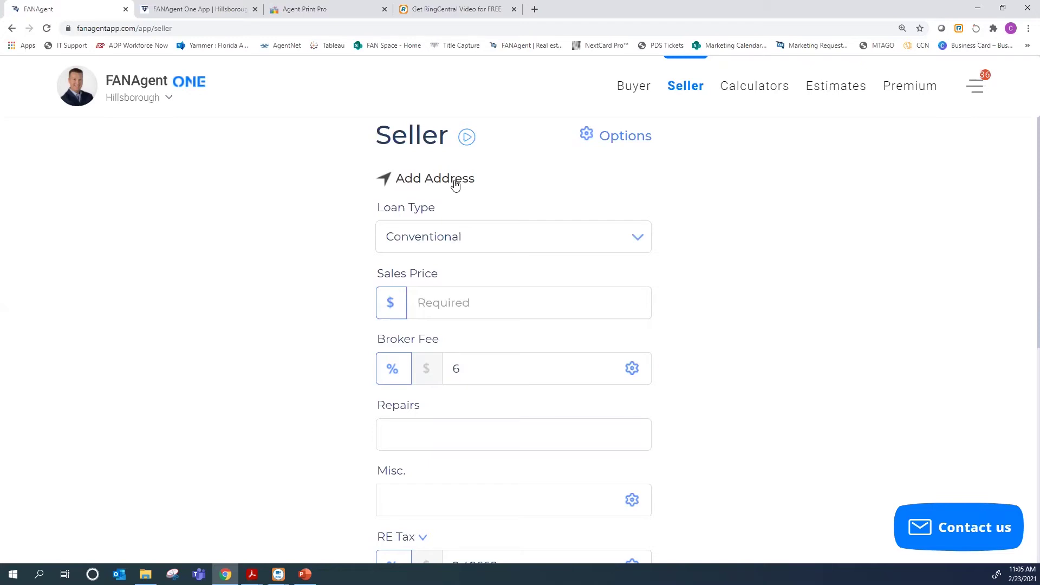
Enter a property address, which picks a wrong Orlando suggestion and dismisses its tax lookup
click(455, 184)
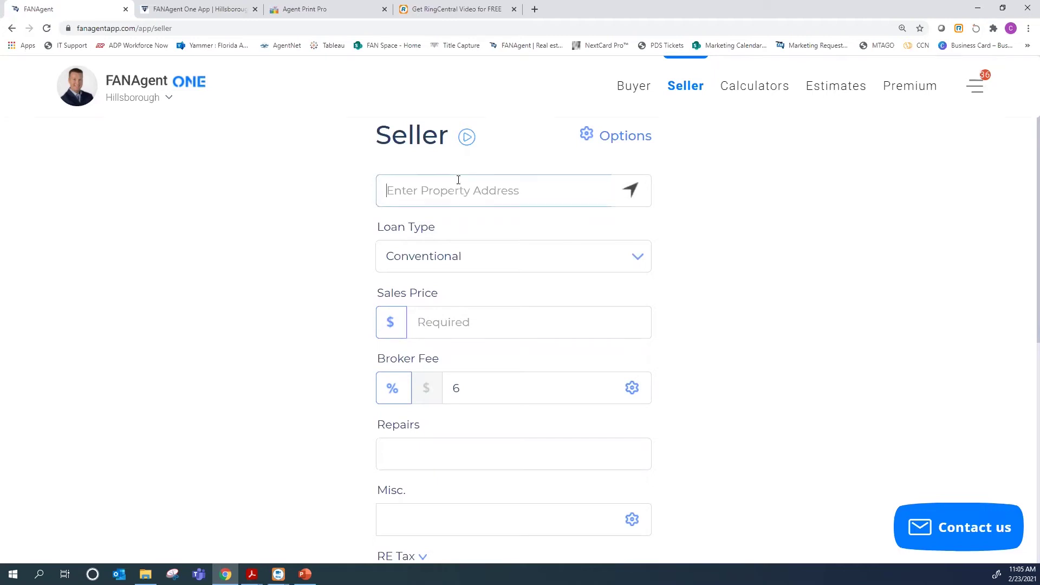
text(1234)
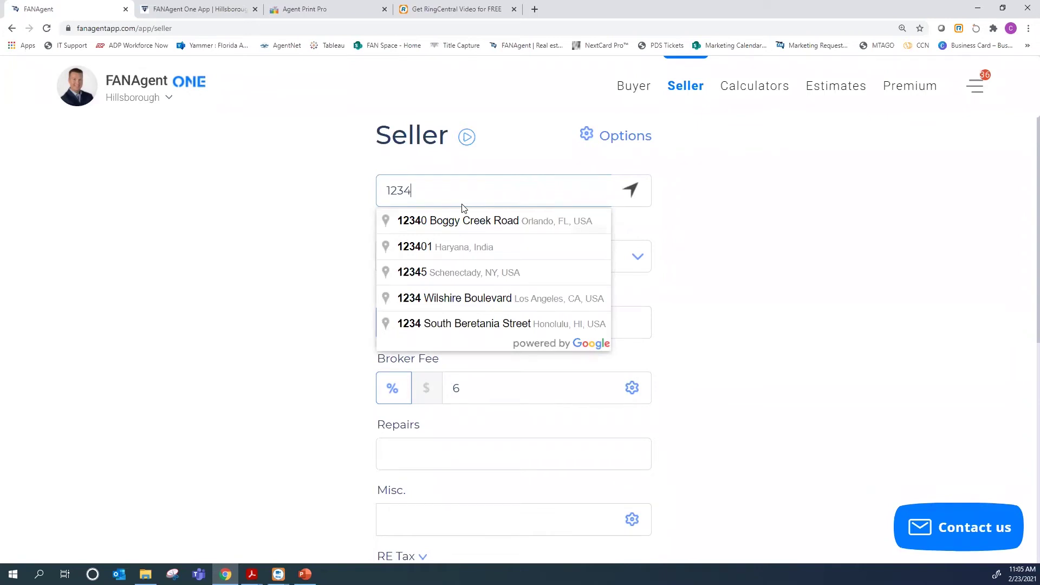
click(486, 222)
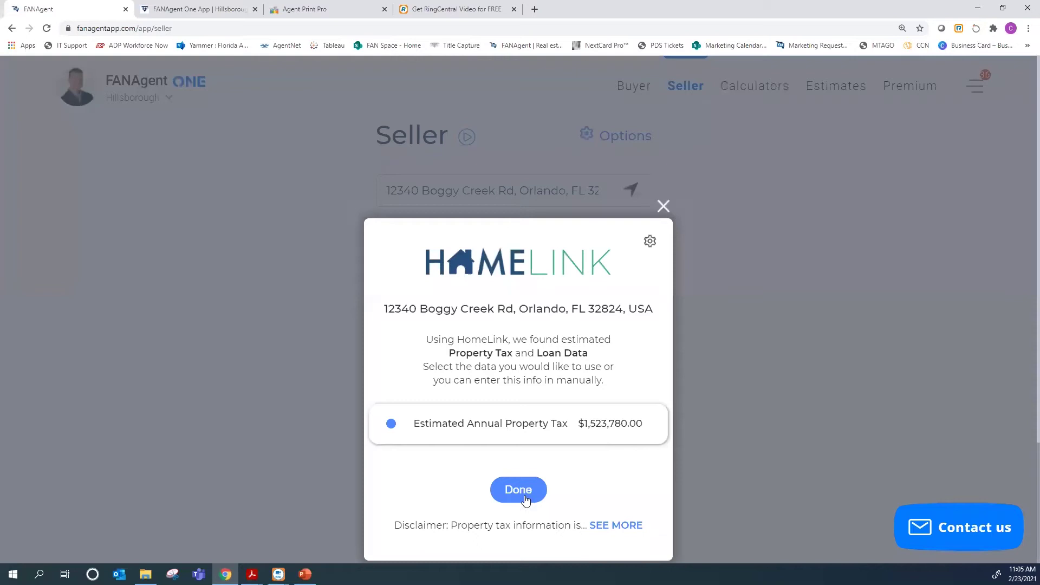
click(660, 203)
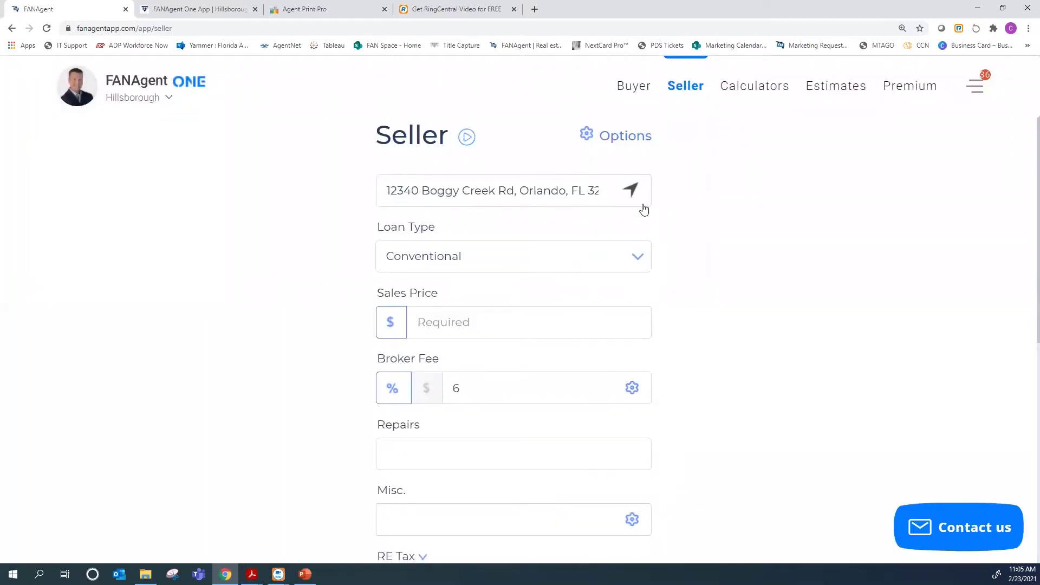
Search again, choose the Seminole, FL property address, and accept its $4,429.95 annual property tax
key(ctrl+a)
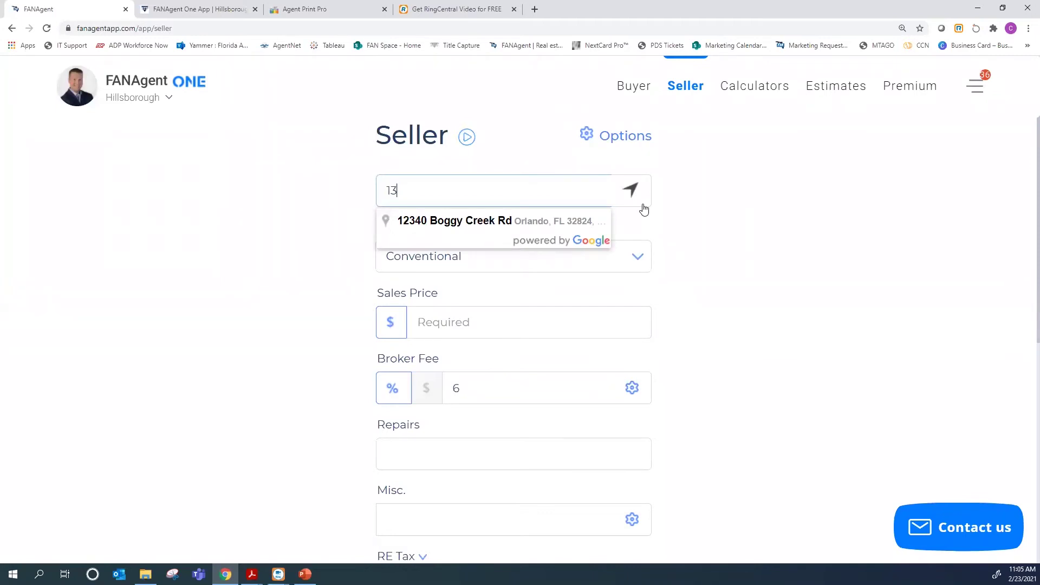
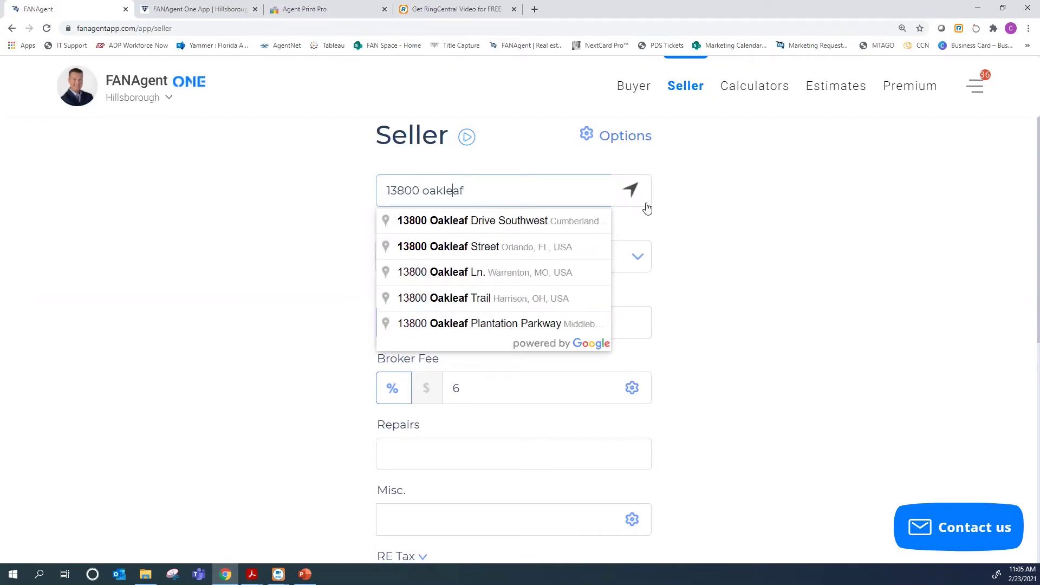
key(Left)
key(Left)
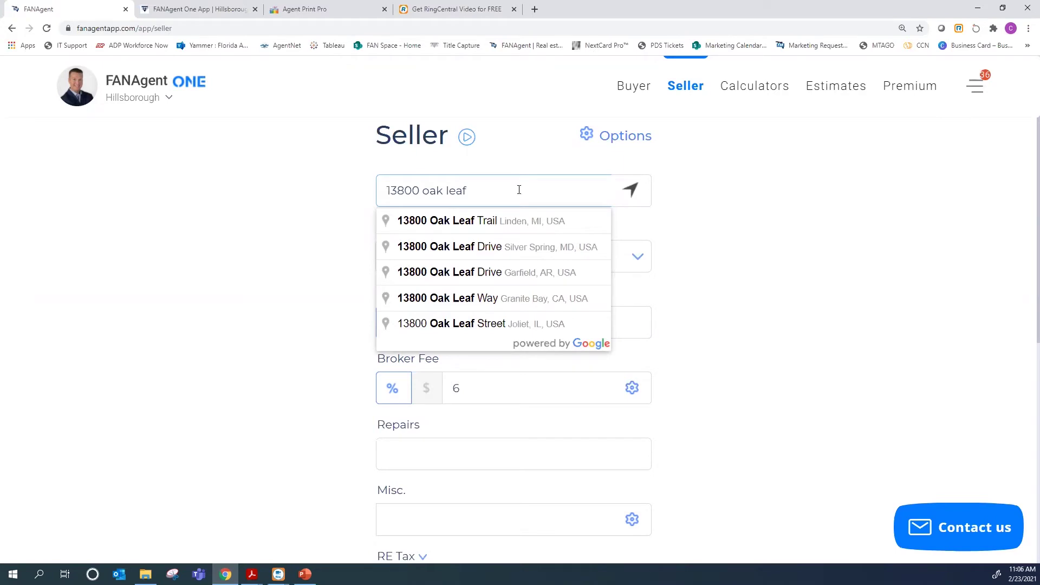
text(dr)
key(BackSpace)
key(BackSpace)
key(BackSpace)
key(BackSpace)
key(BackSpace)
key(BackSpace)
key(BackSpace)
key(BackSpace)
key(BackSpace)
key(BackSpace)
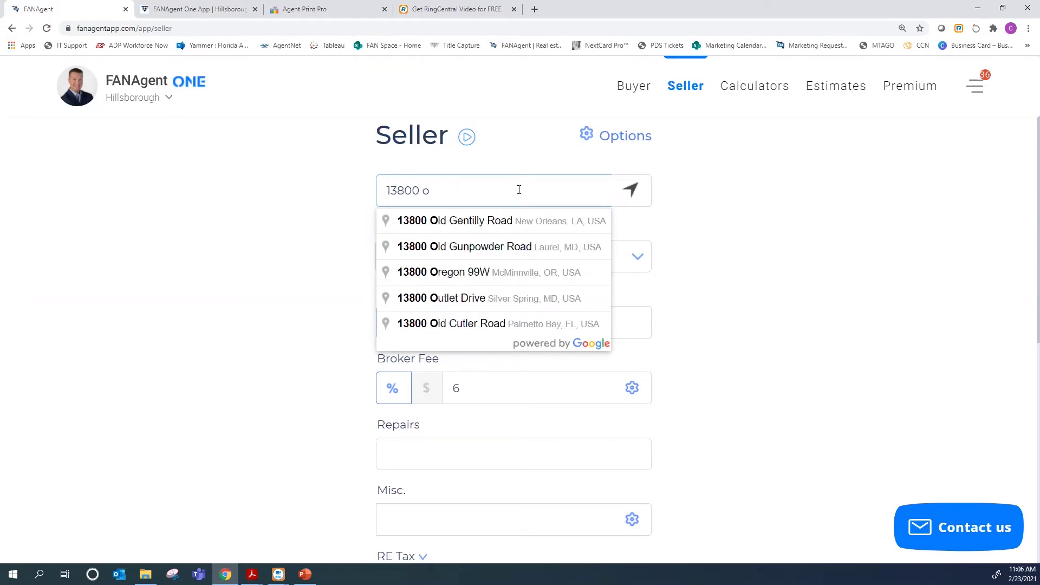
key(BackSpace)
text(76)
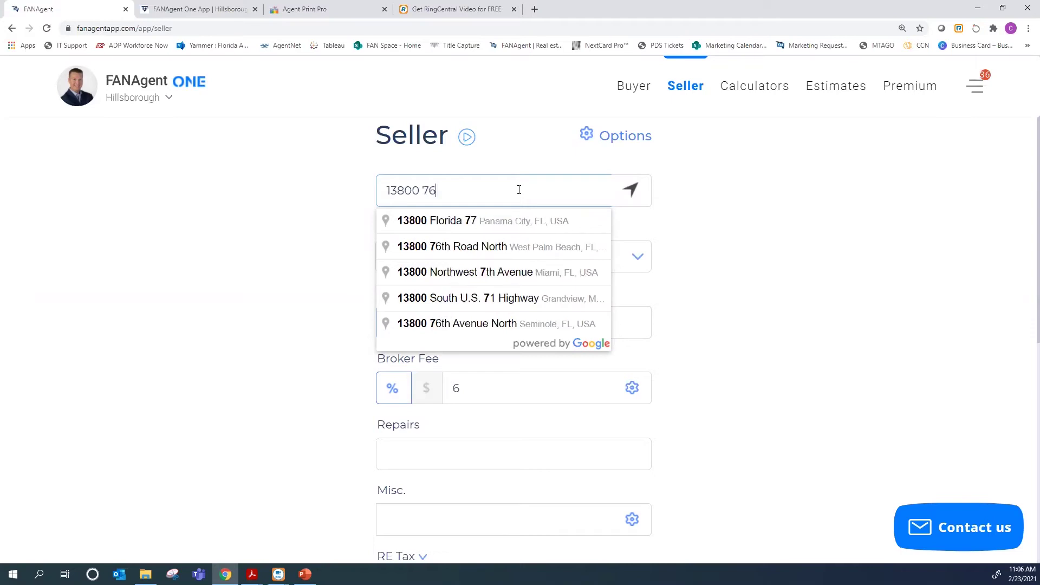
text(th)
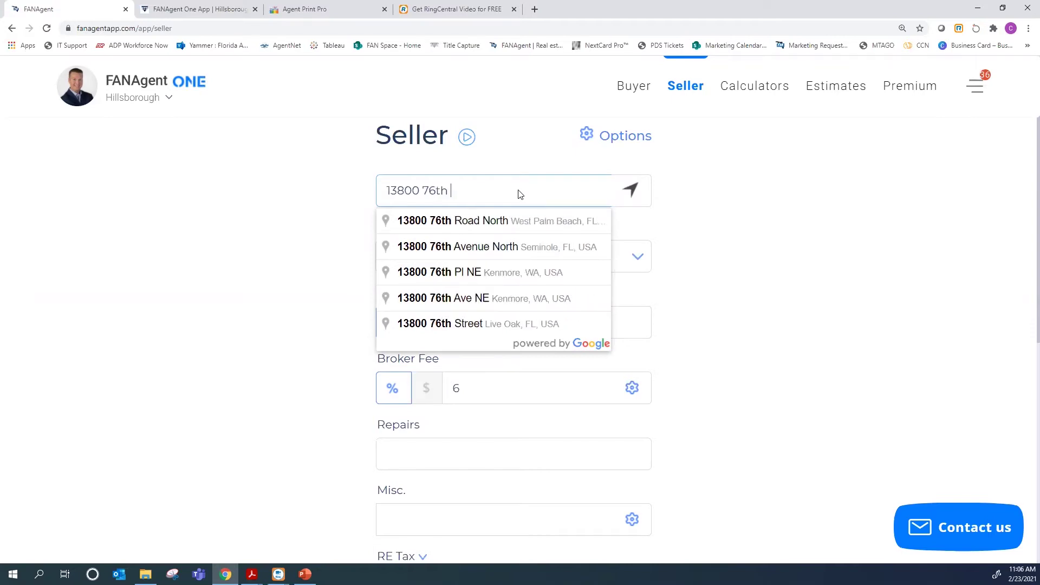
click(527, 253)
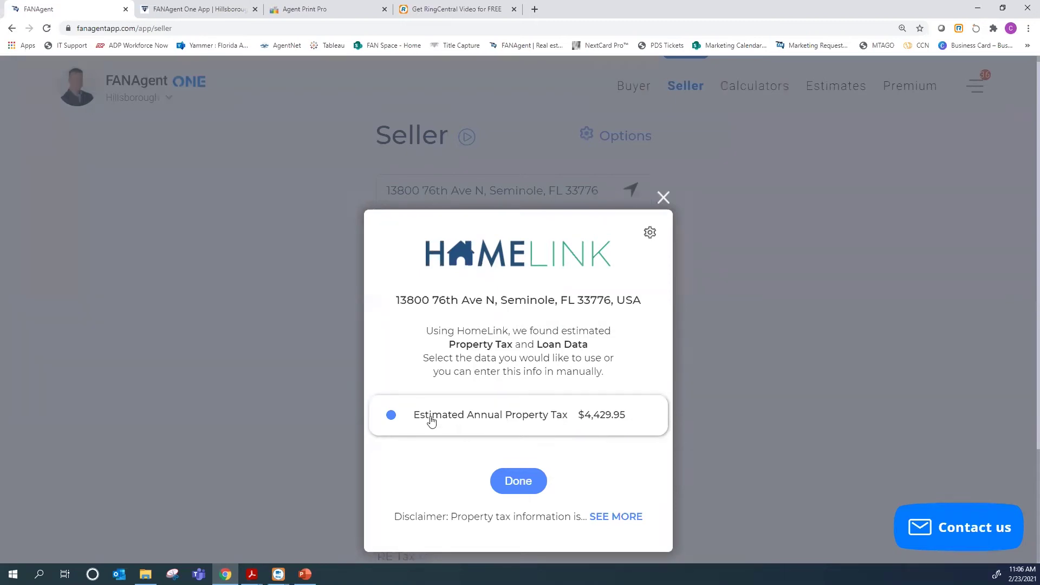
click(521, 485)
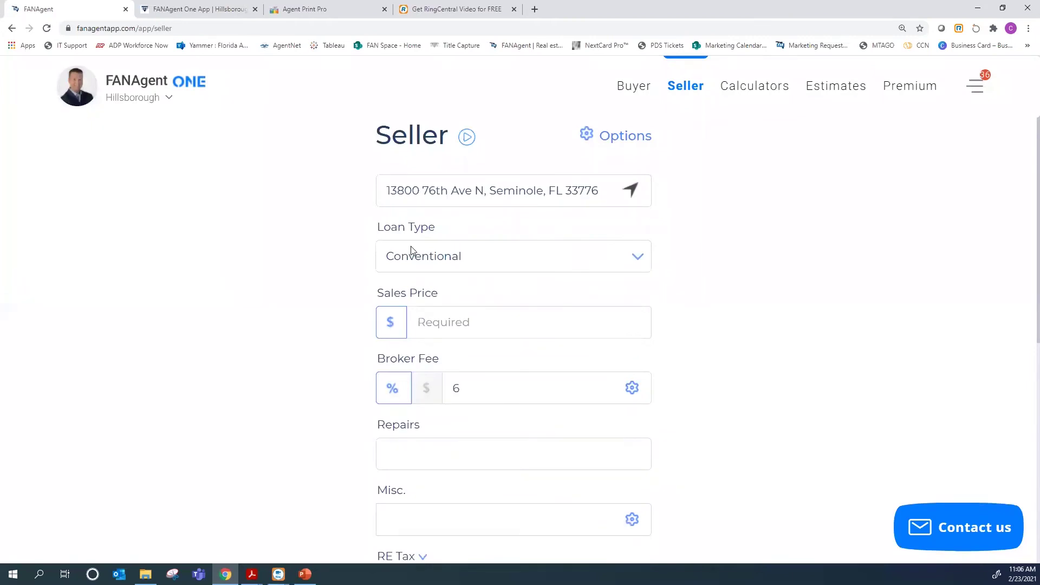
Set the sales price to $695,000 from the suggested prices
click(454, 328)
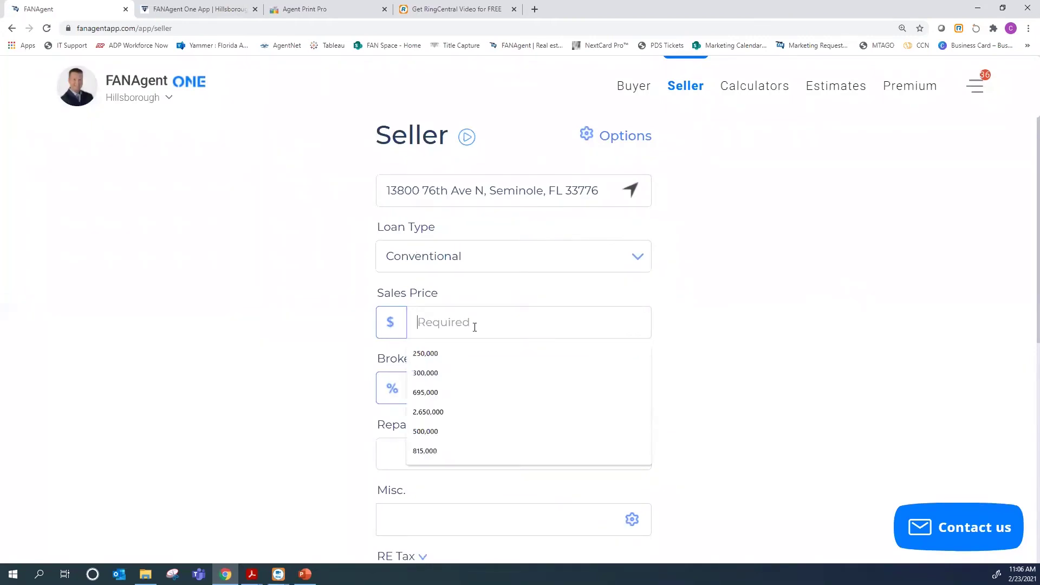
click(434, 393)
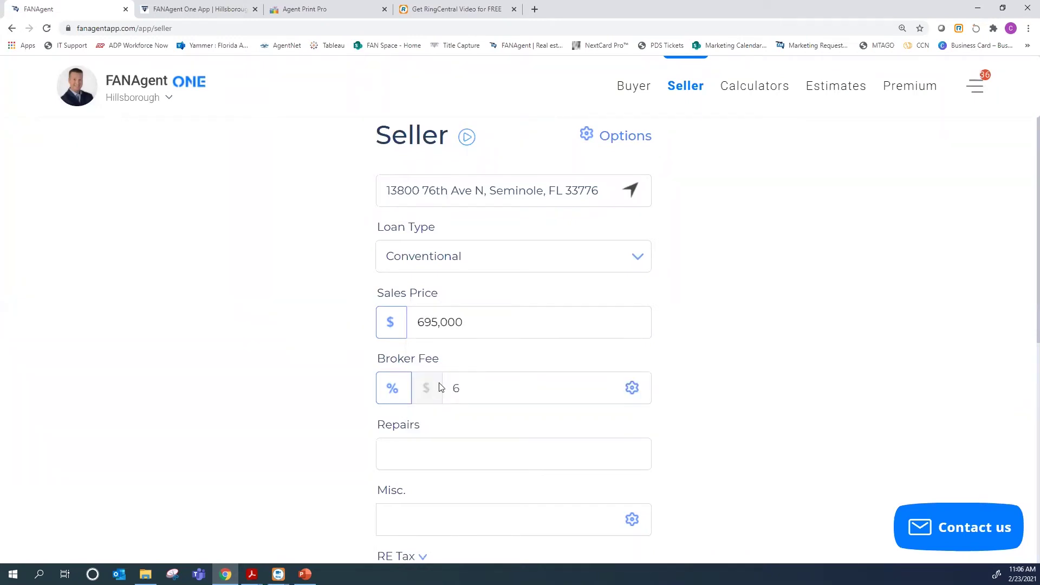
scroll(441, 386, down, 1)
Split the 6% broker fee into 2.5% buyer's and 3.5% listing, for this estimate only
click(632, 334)
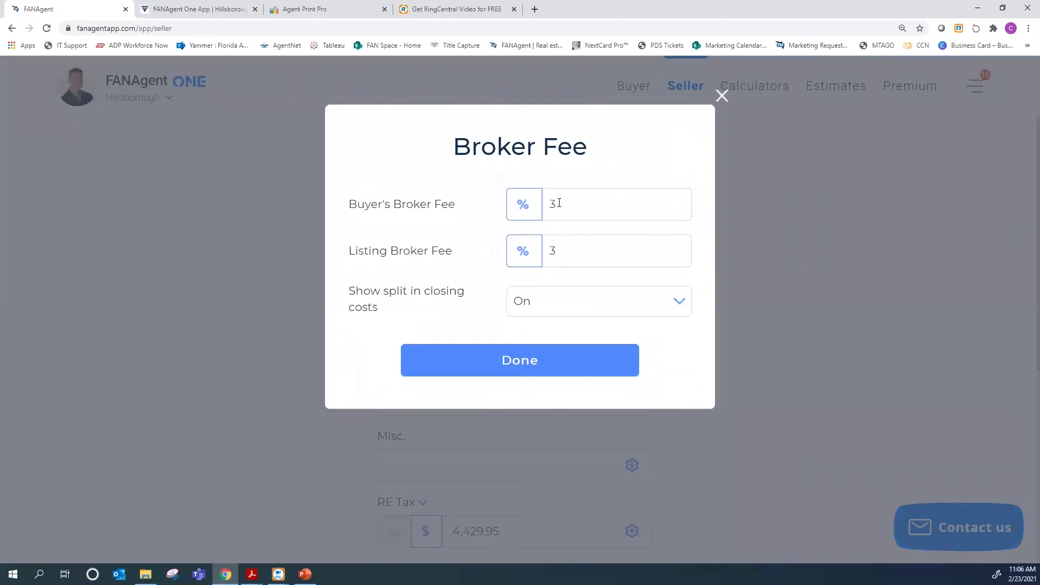
drag(558, 203, 546, 203)
text(2.5)
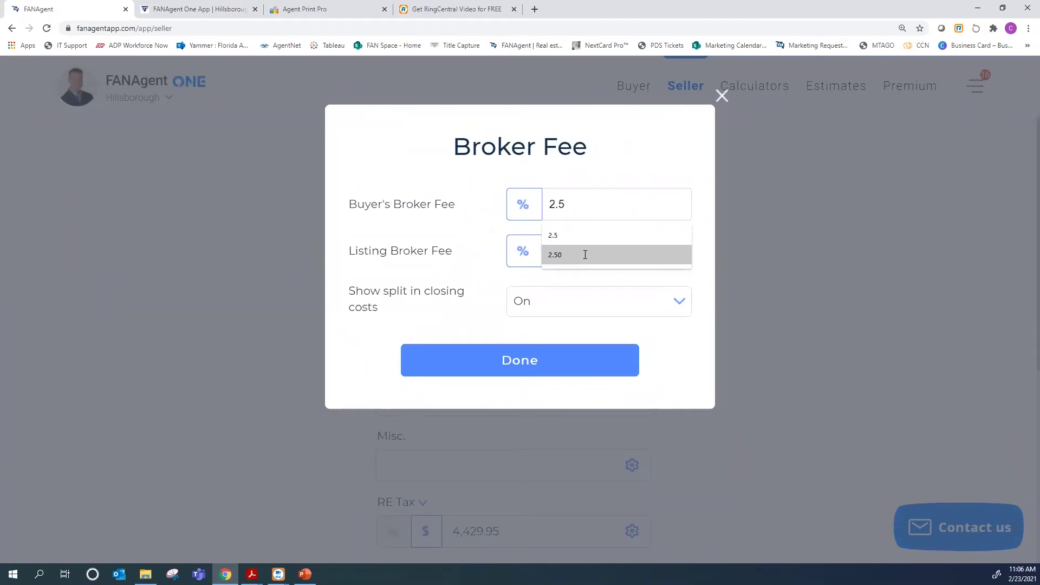
click(628, 349)
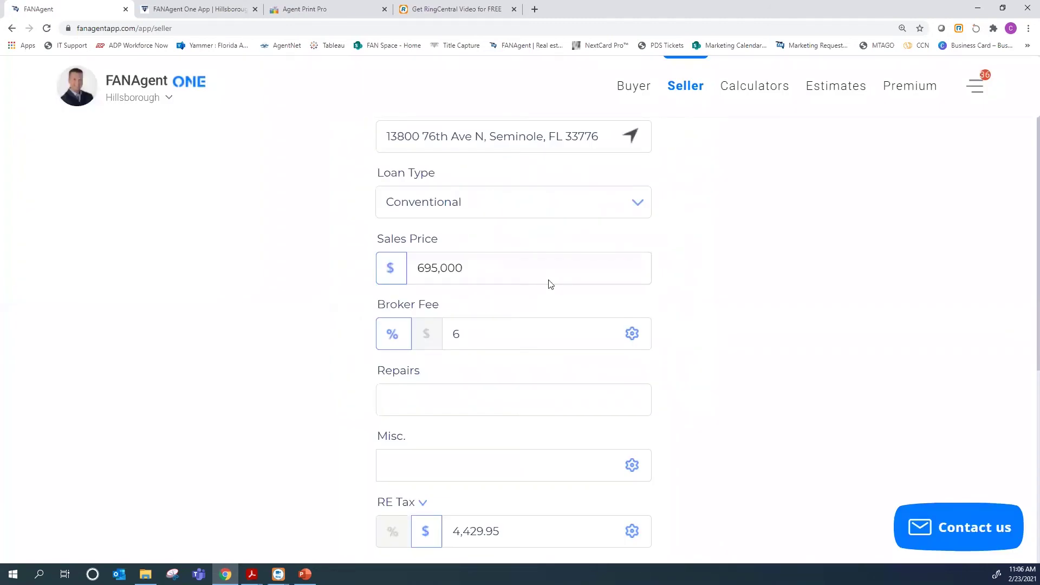
click(632, 334)
text(2.5)
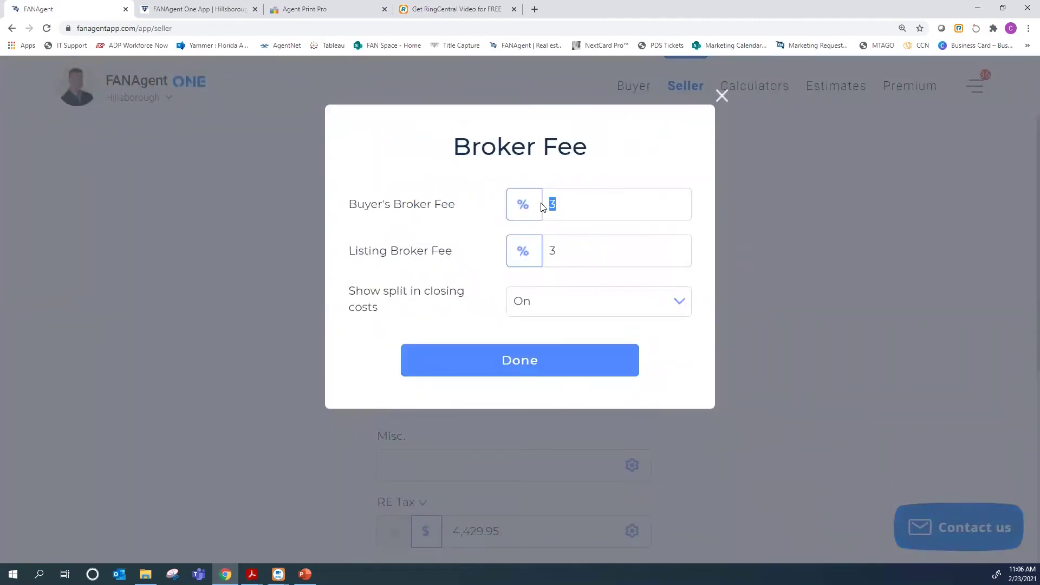
key(Tab)
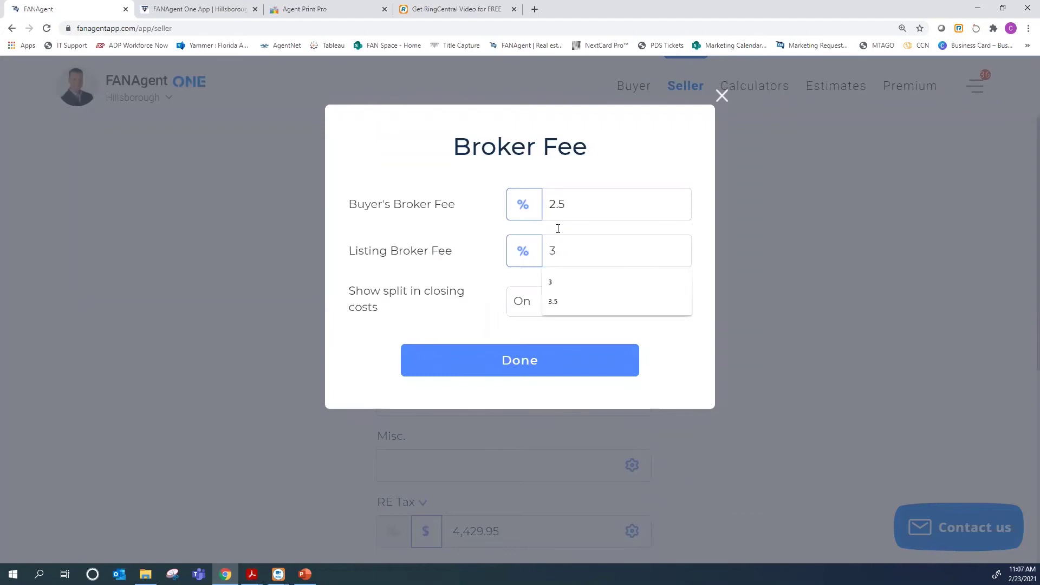
text(.5)
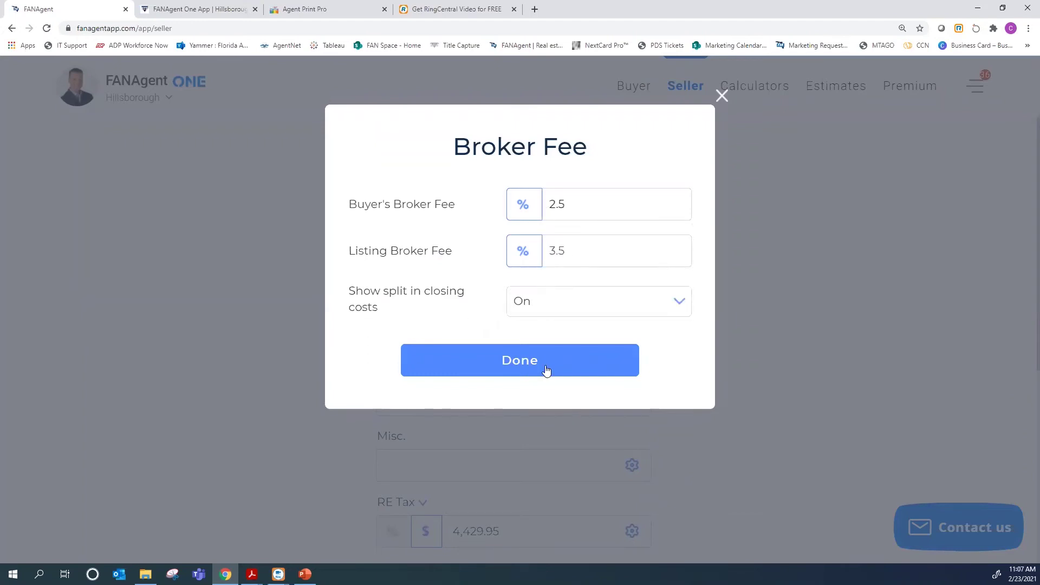
click(473, 357)
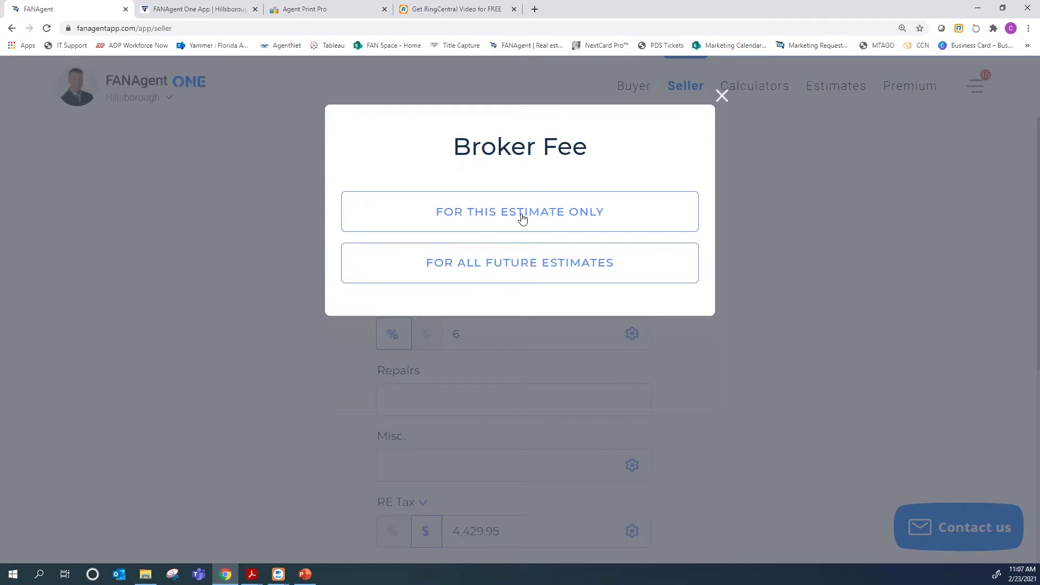
click(522, 217)
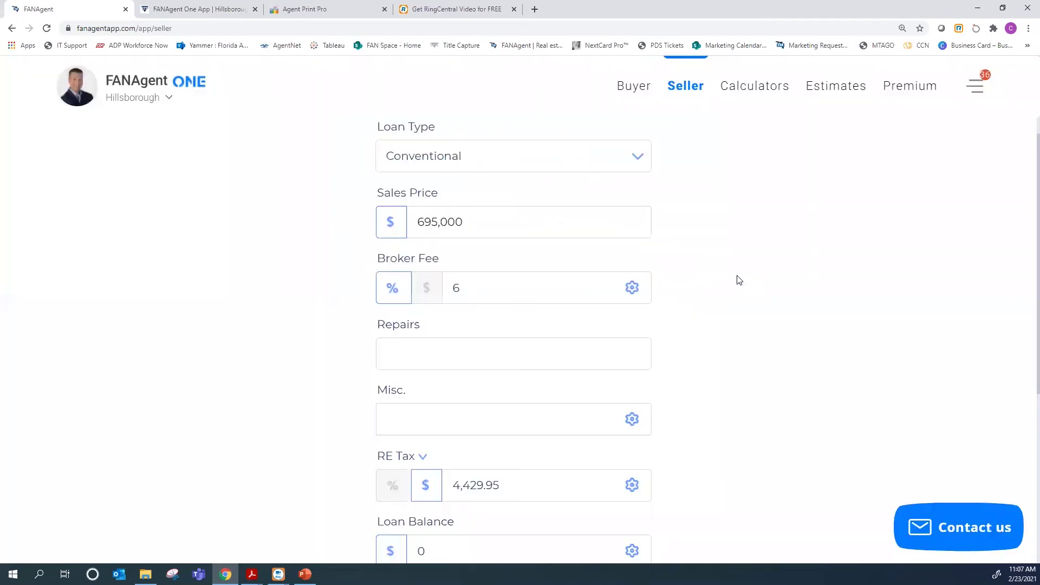
Enter a $350,000 loan balance on the seller net sheet
scroll(478, 331, down, 1)
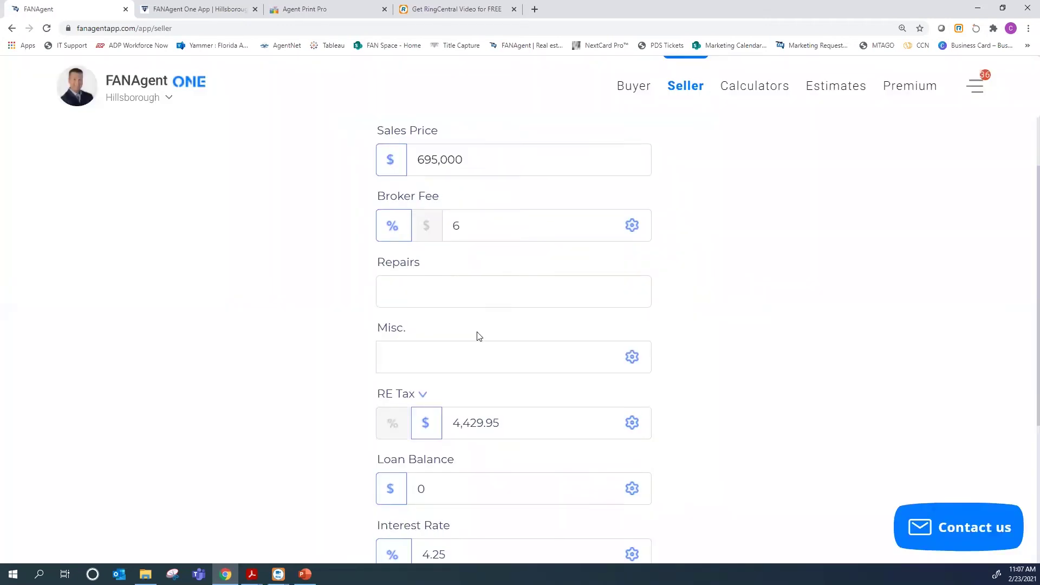
scroll(477, 331, down, 1)
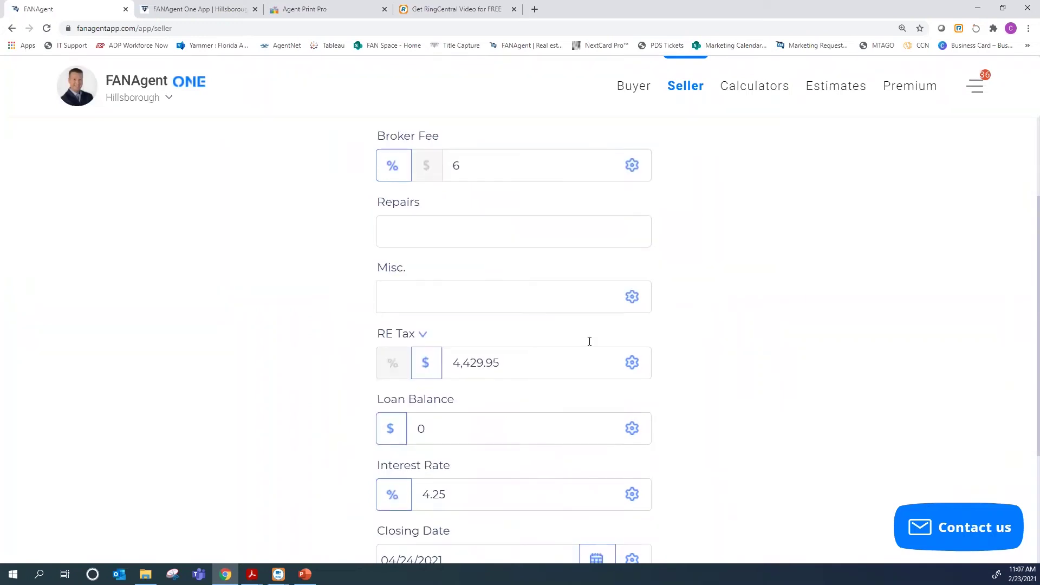
scroll(398, 288, down, 1)
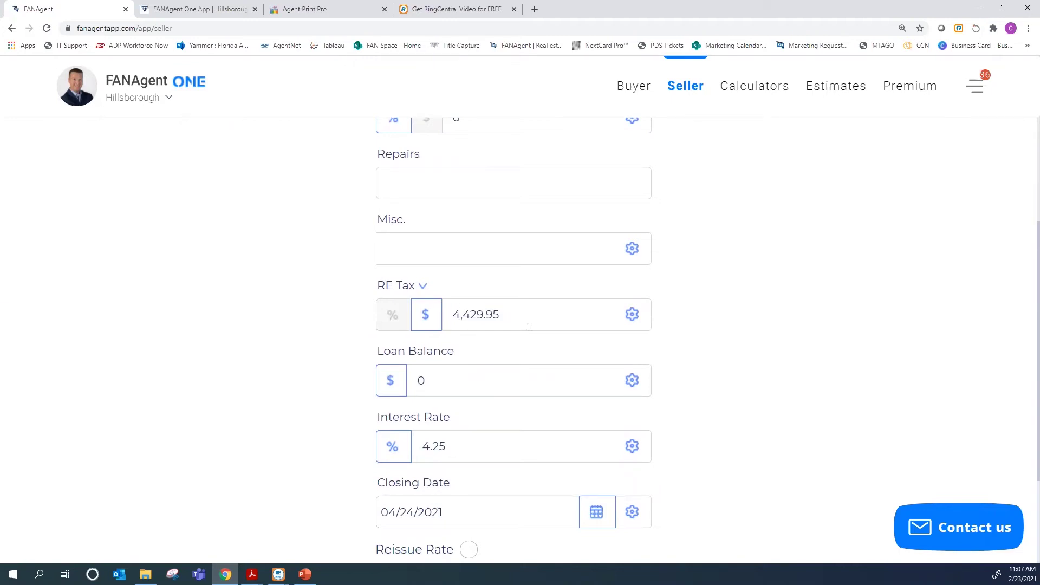
scroll(529, 327, down, 1)
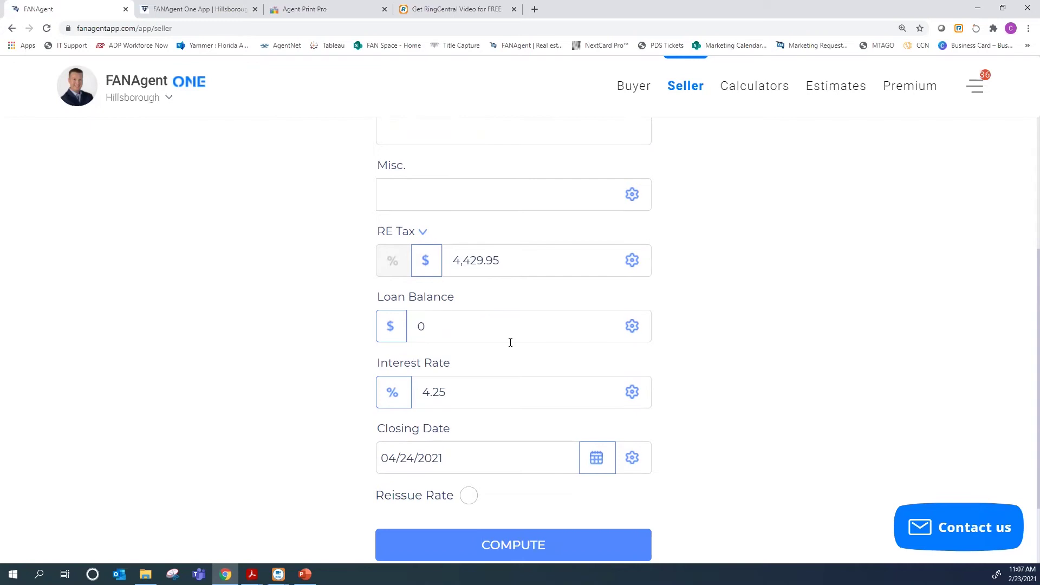
scroll(389, 380, up, 1)
text(3)
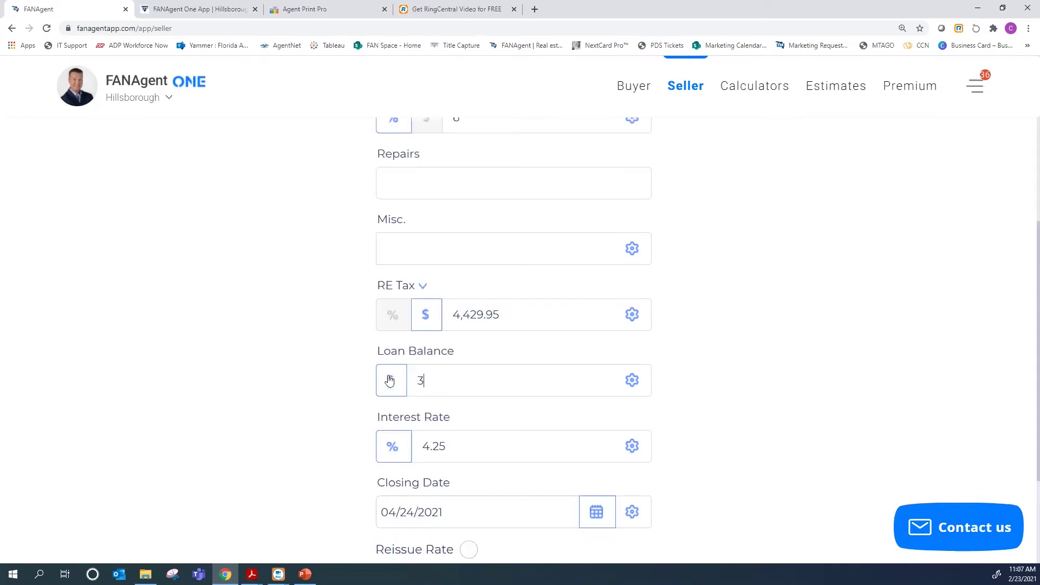
text(50,000)
scroll(447, 349, down, 2)
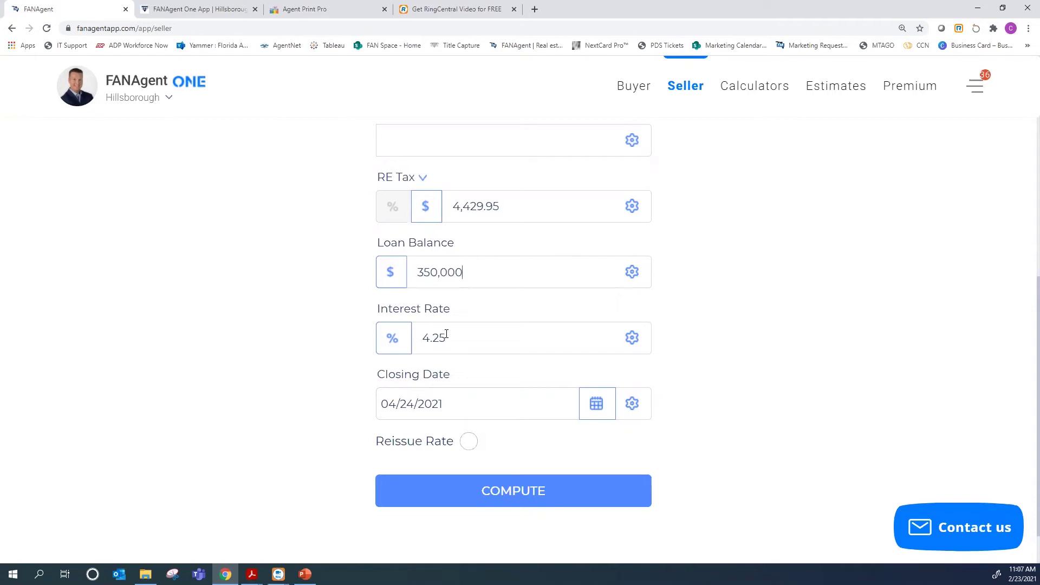
scroll(506, 448, down, 1)
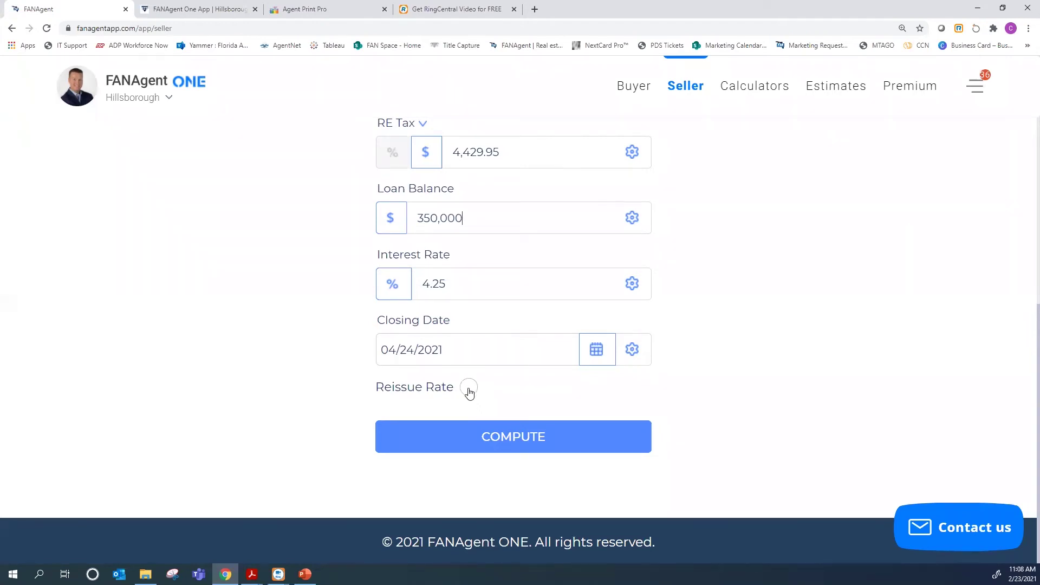
Turn on the reissue rate with a 350,000 original purchase price and compute the net sheet
click(469, 388)
scroll(469, 386, down, 1)
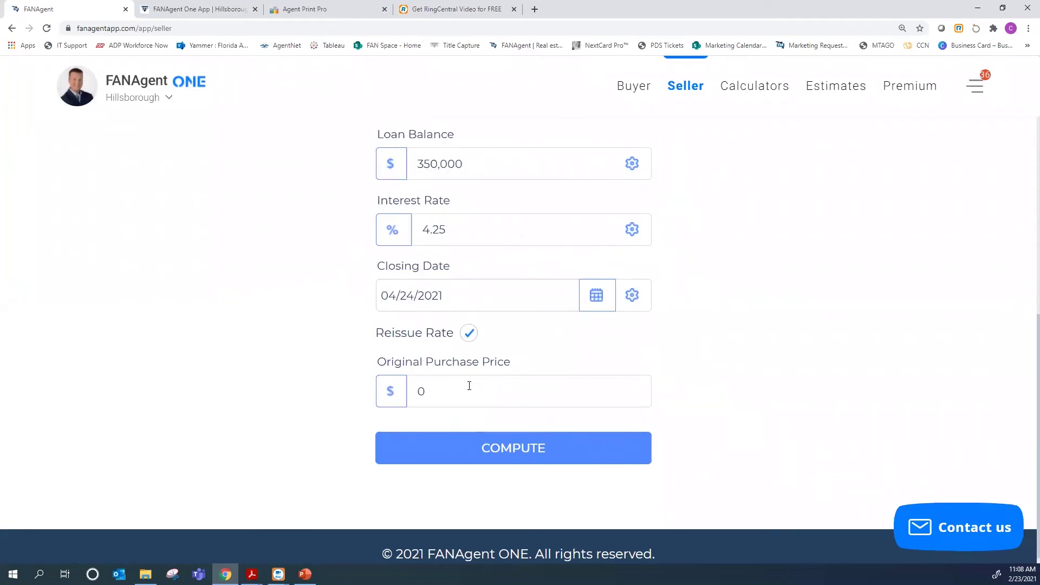
double_click(421, 391)
text(350,)
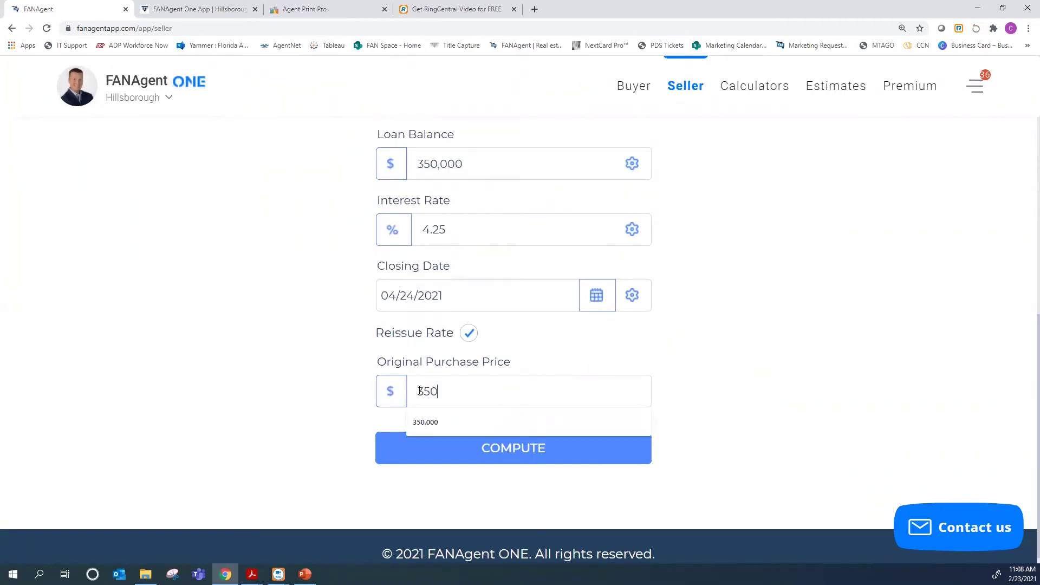
text(000)
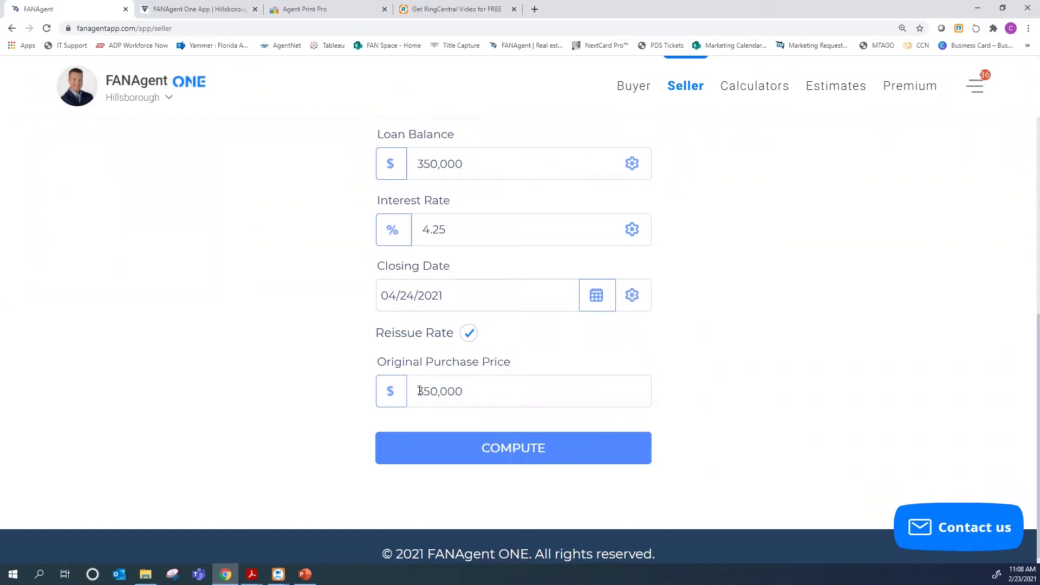
click(520, 456)
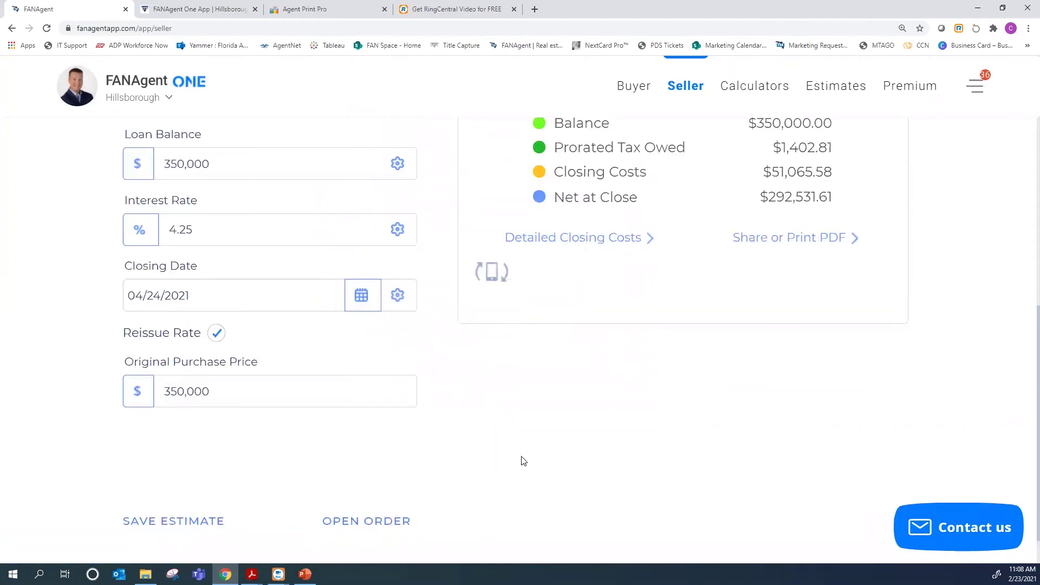
Review the computed results and open the $292,532 Net at Close amount for editing
scroll(523, 461, up, 5)
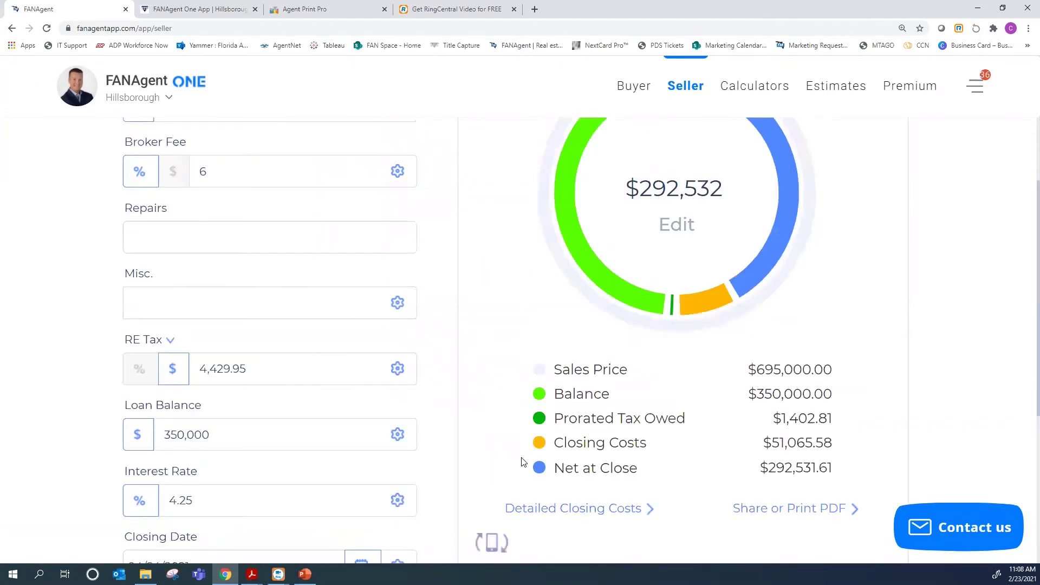
scroll(523, 461, up, 3)
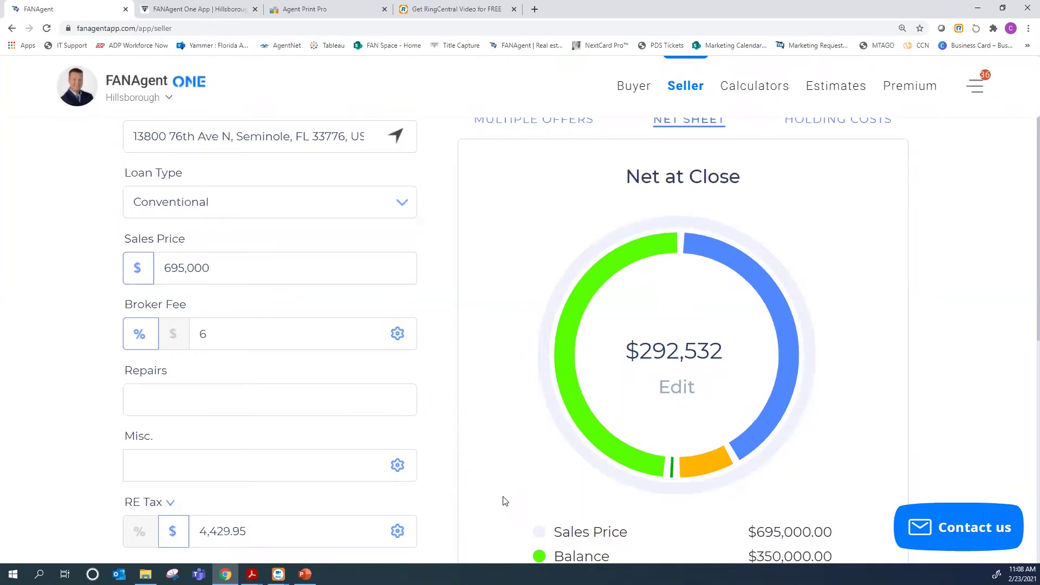
scroll(503, 500, up, 1)
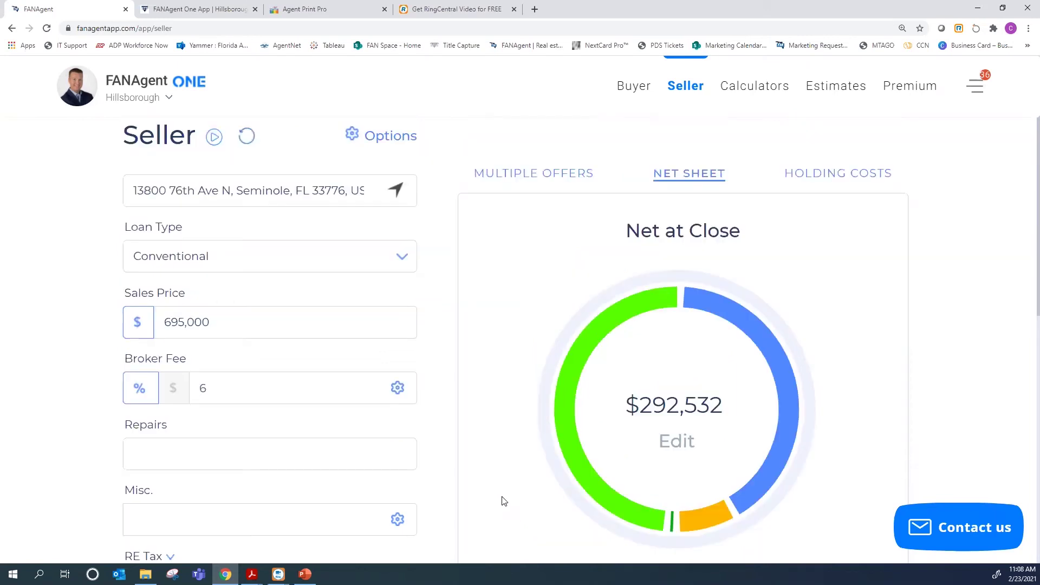
scroll(503, 502, down, 2)
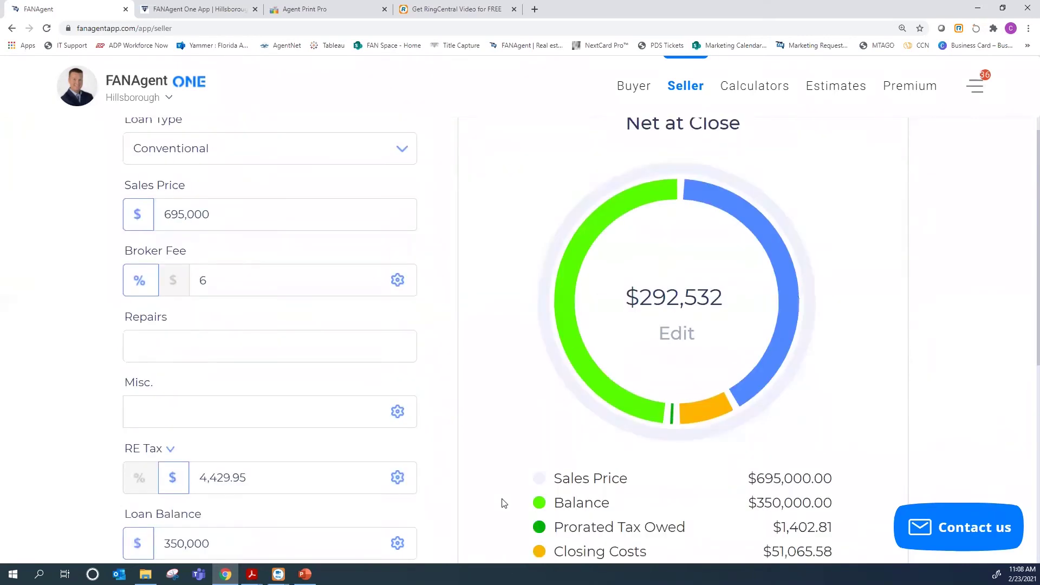
scroll(665, 504, down, 1)
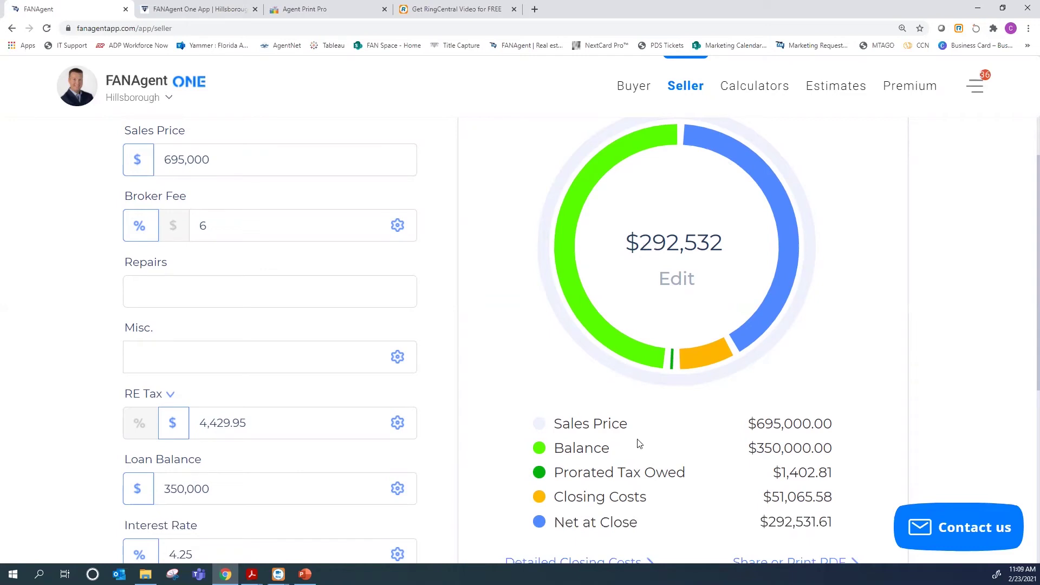
scroll(685, 499, down, 1)
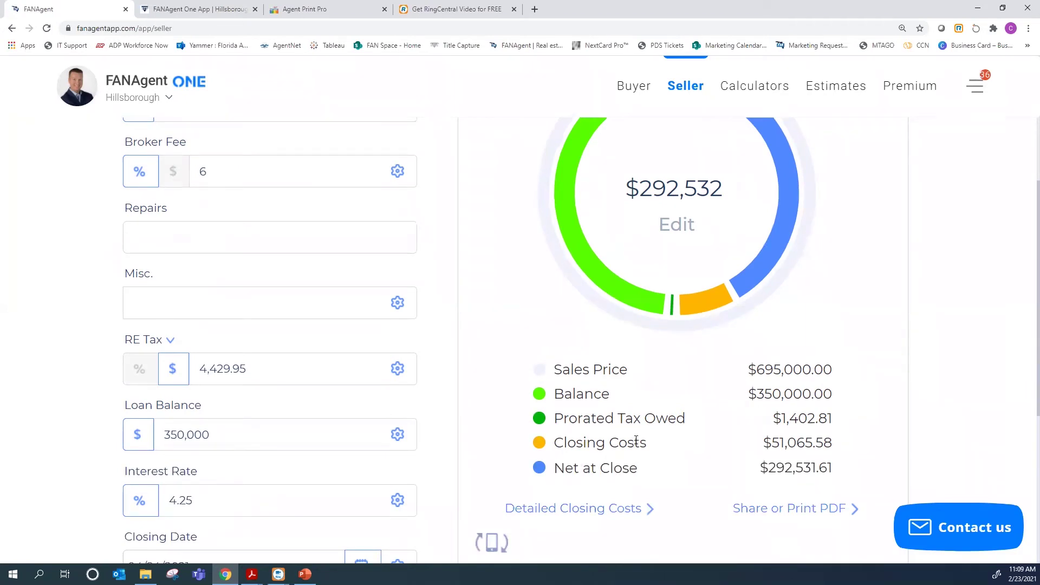
scroll(743, 446, up, 2)
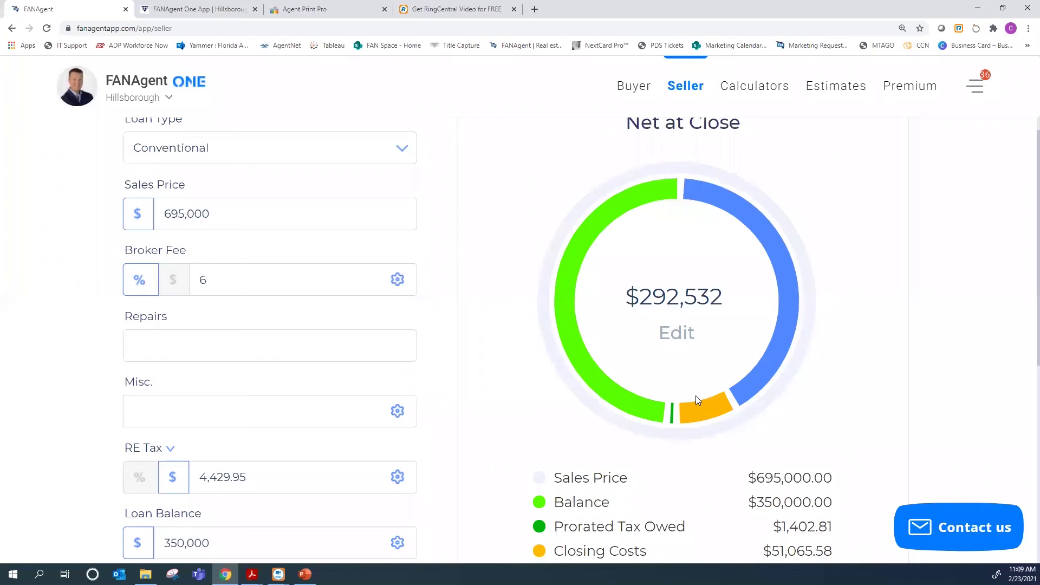
scroll(749, 351, up, 1)
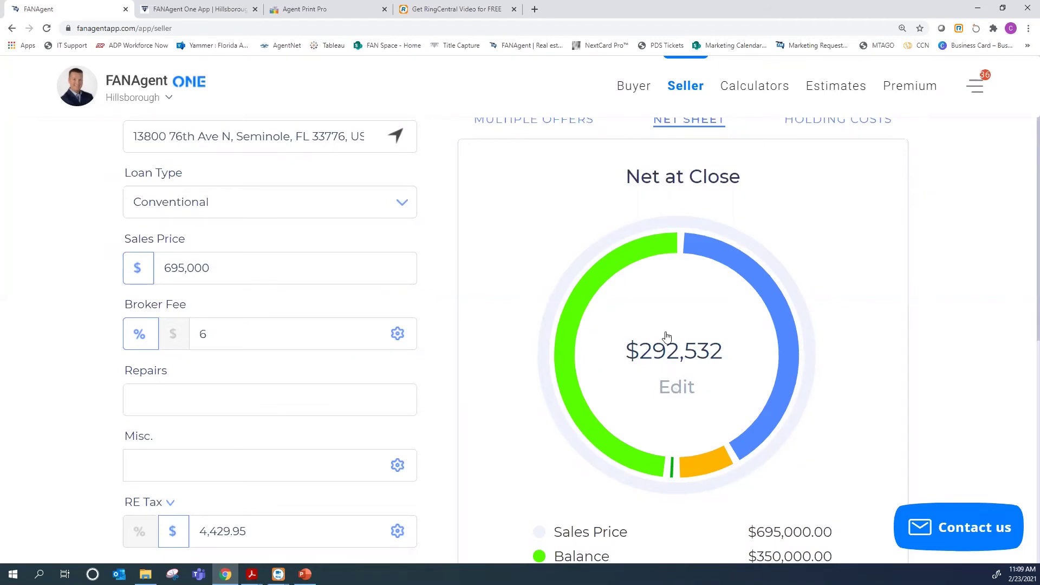
click(677, 388)
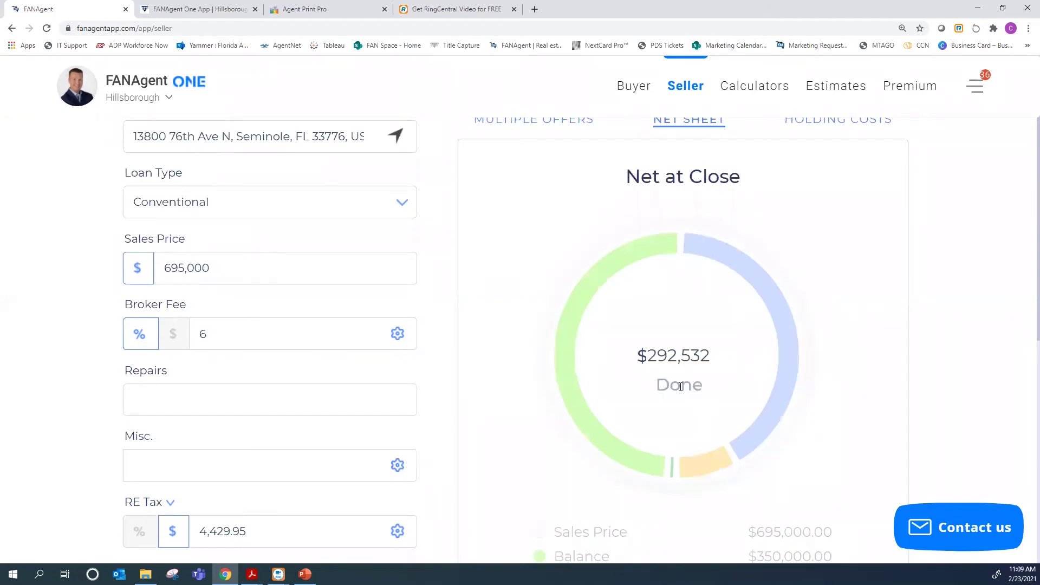
Enter a $315,000 net at close, giving a $718,178.93 sales price, and review the closing costs
text(2)
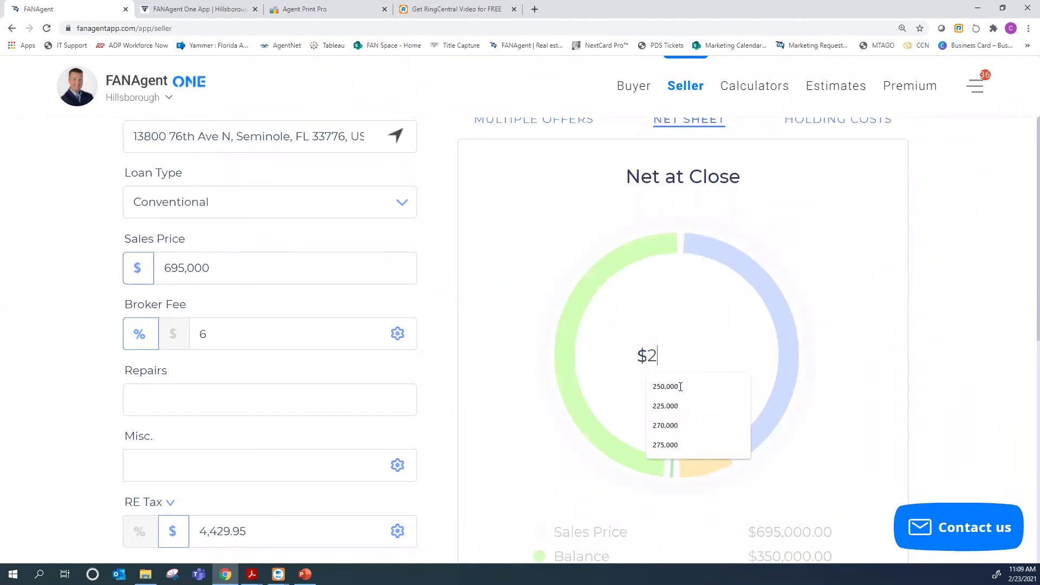
key(BackSpace)
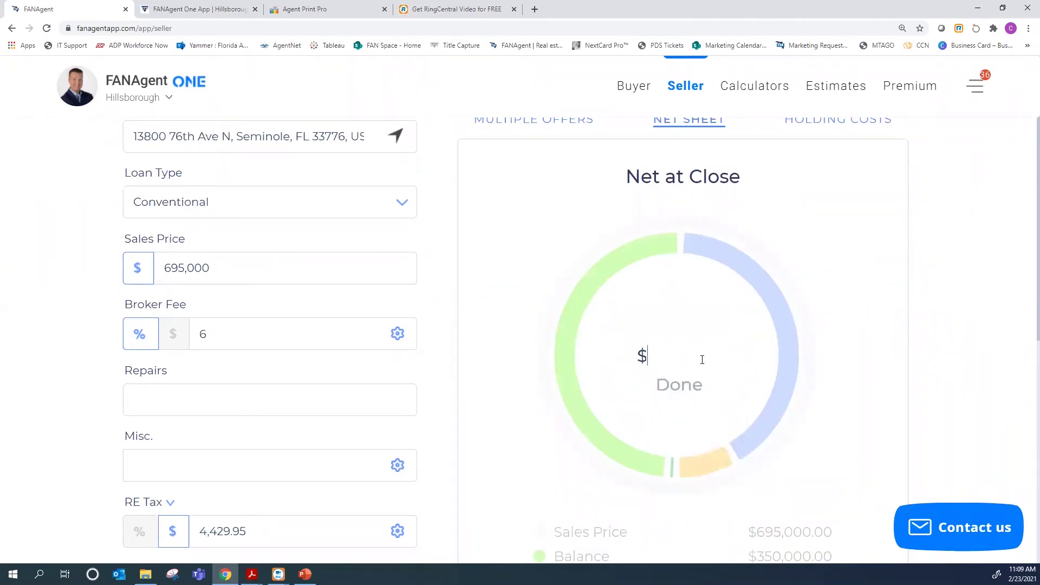
text(315,000)
click(680, 385)
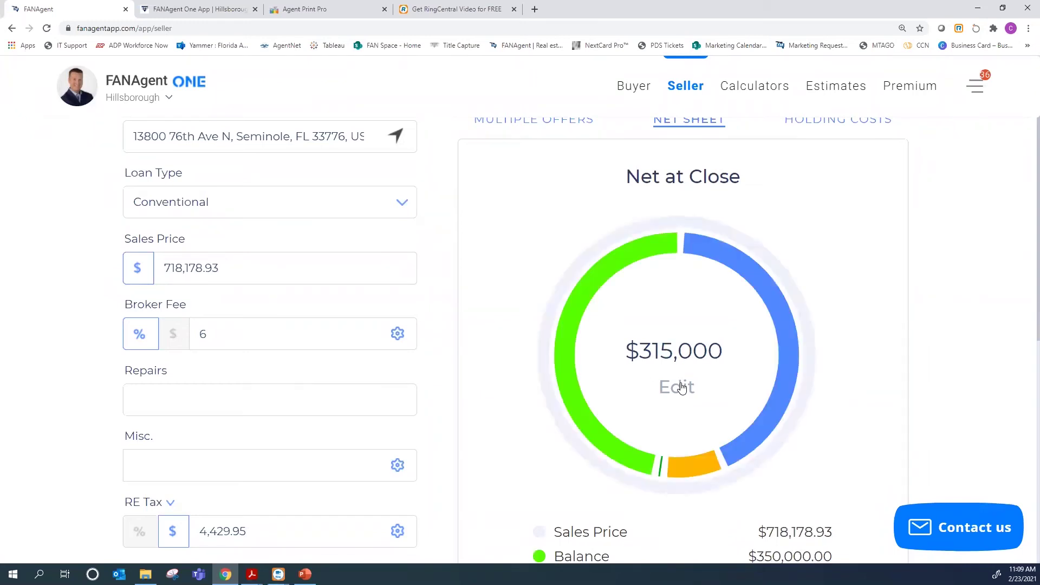
scroll(681, 386, down, 3)
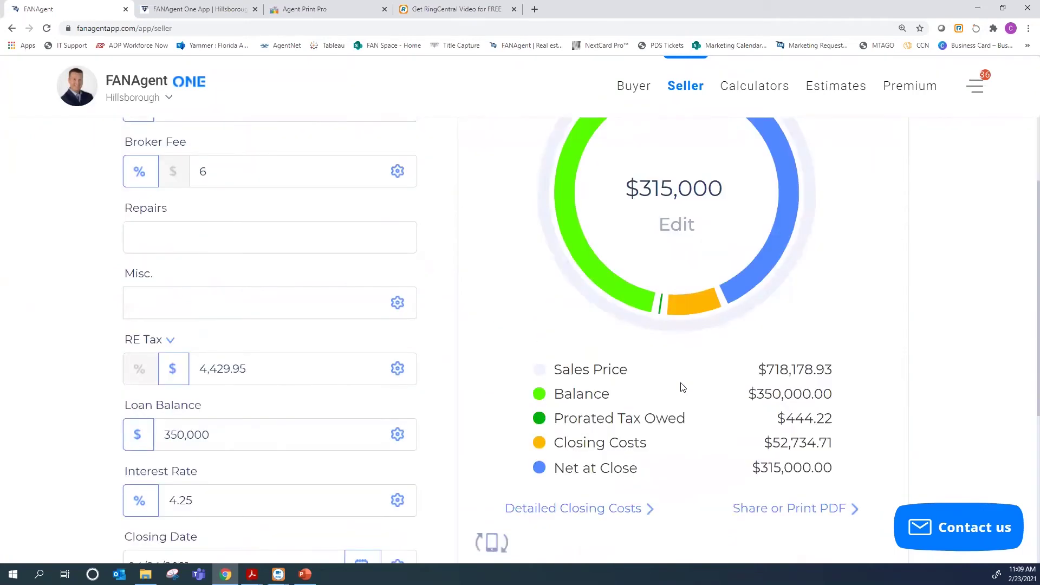
scroll(647, 366, down, 1)
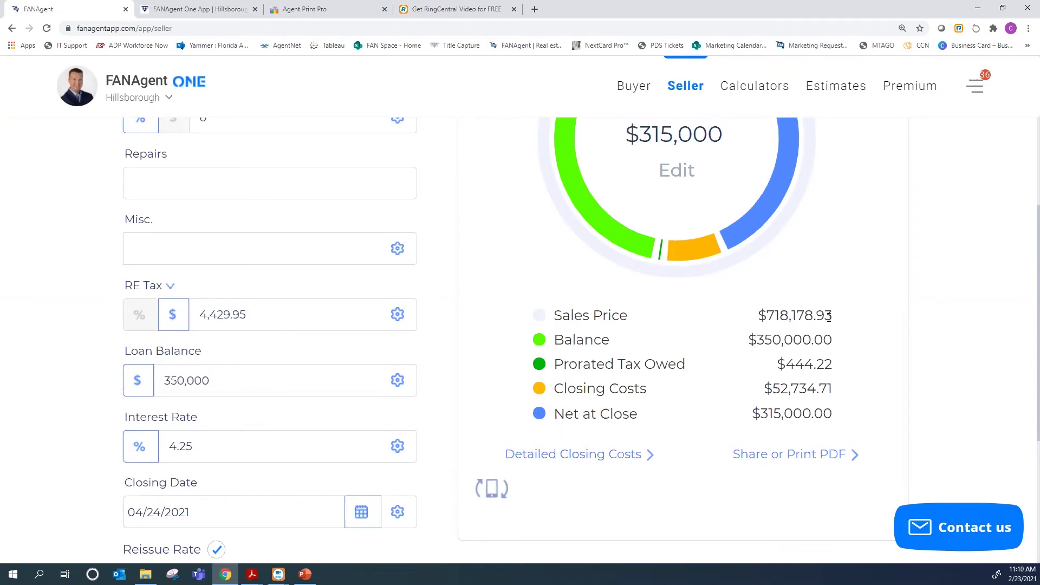
scroll(650, 190, up, 1)
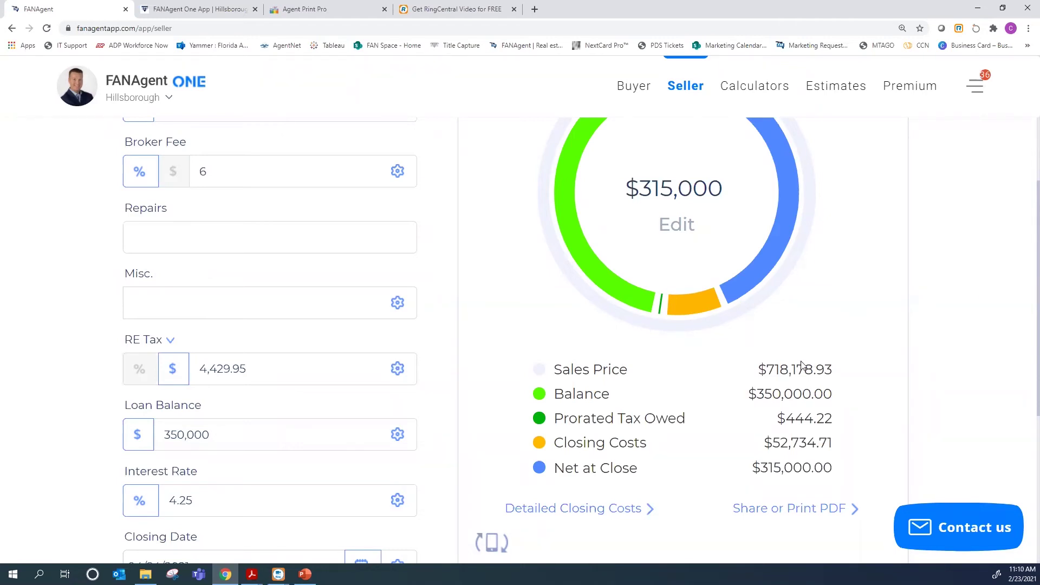
scroll(717, 306, up, 1)
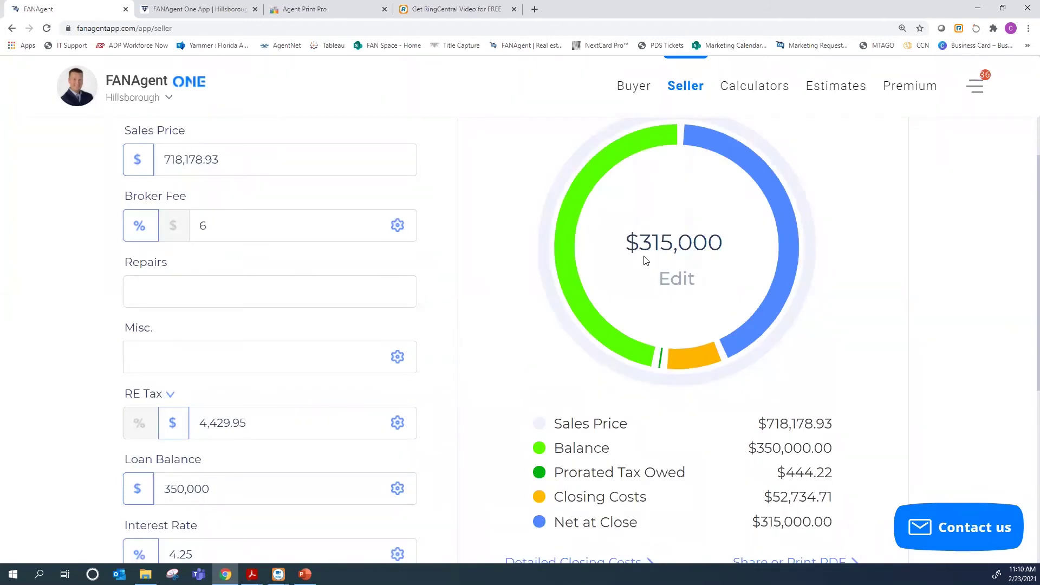
scroll(556, 464, down, 2)
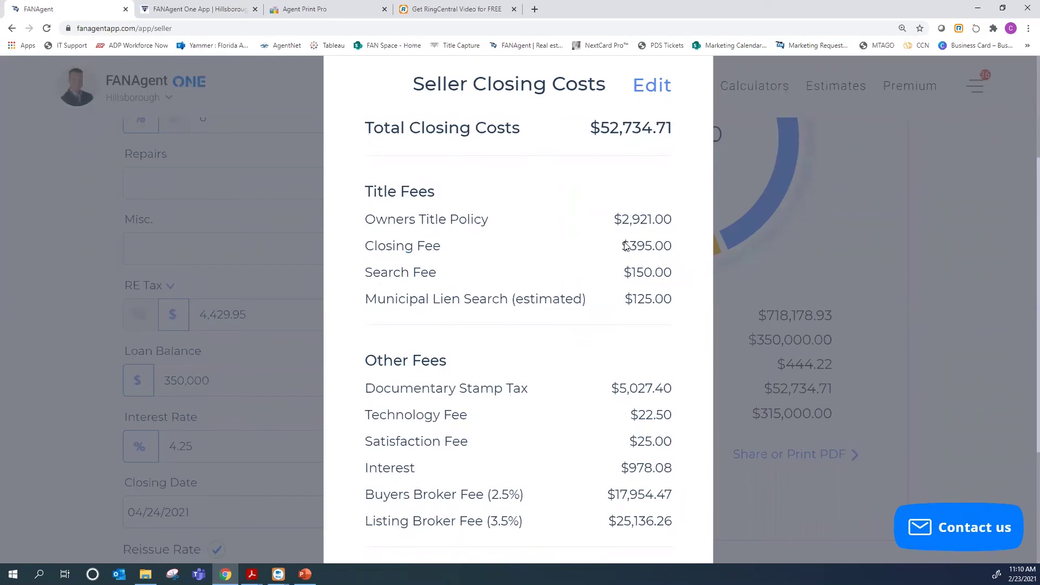
Make seller closing costs editable, keep the Owners Title Policy on the seller, and review Other Fees
scroll(503, 458, down, 1)
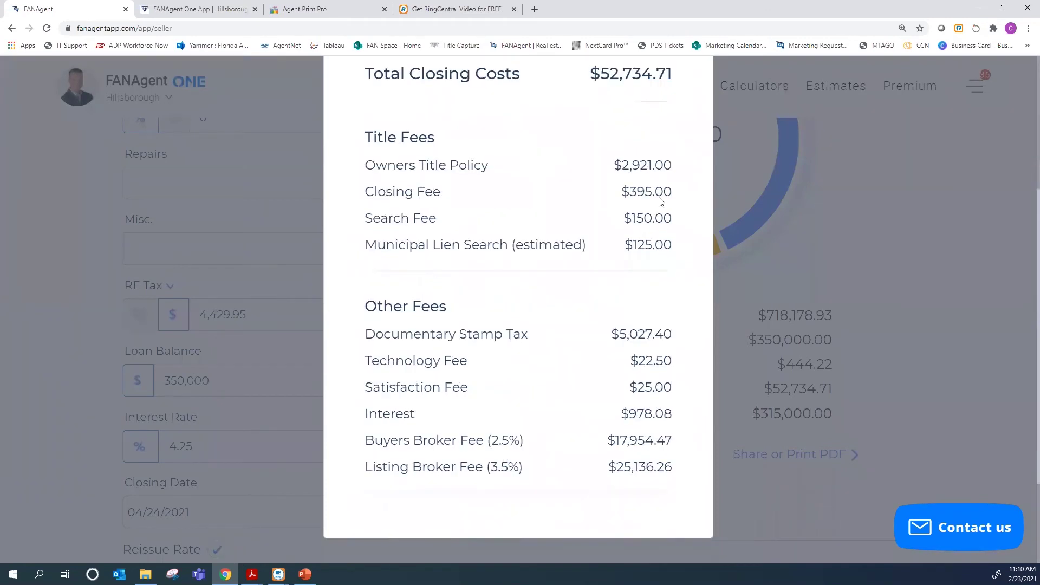
scroll(660, 202, up, 2)
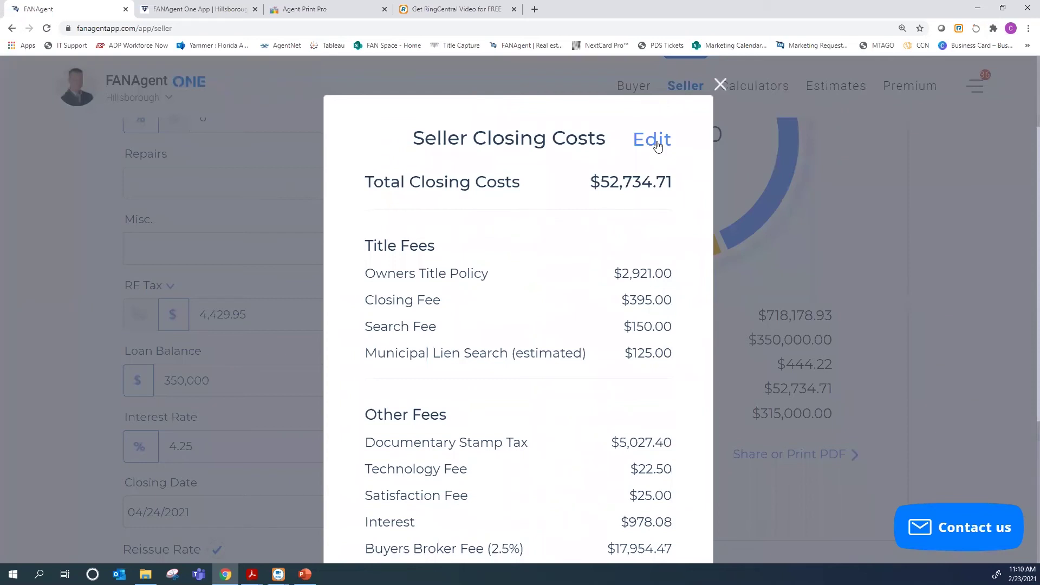
click(657, 144)
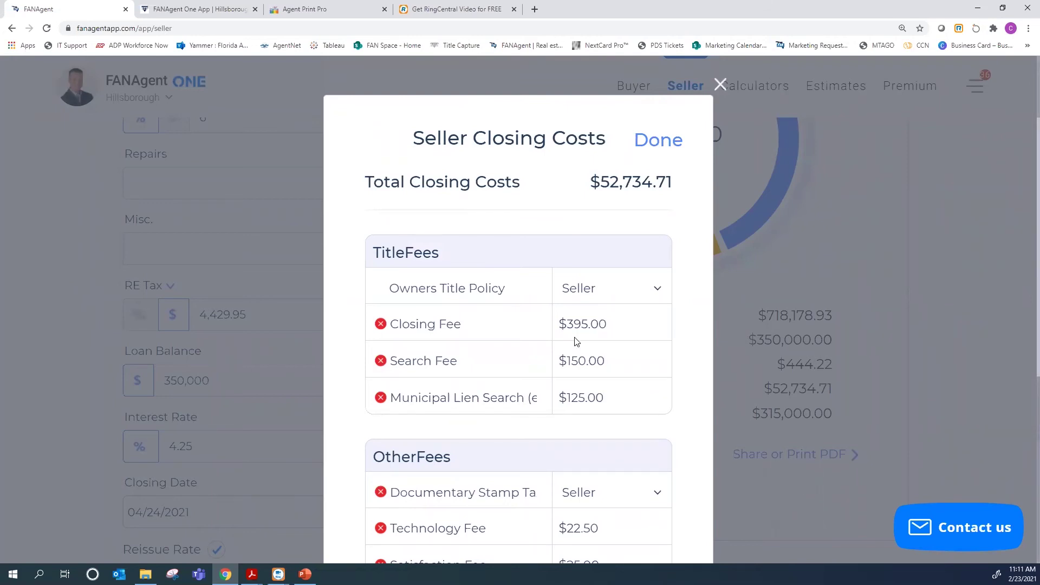
click(658, 288)
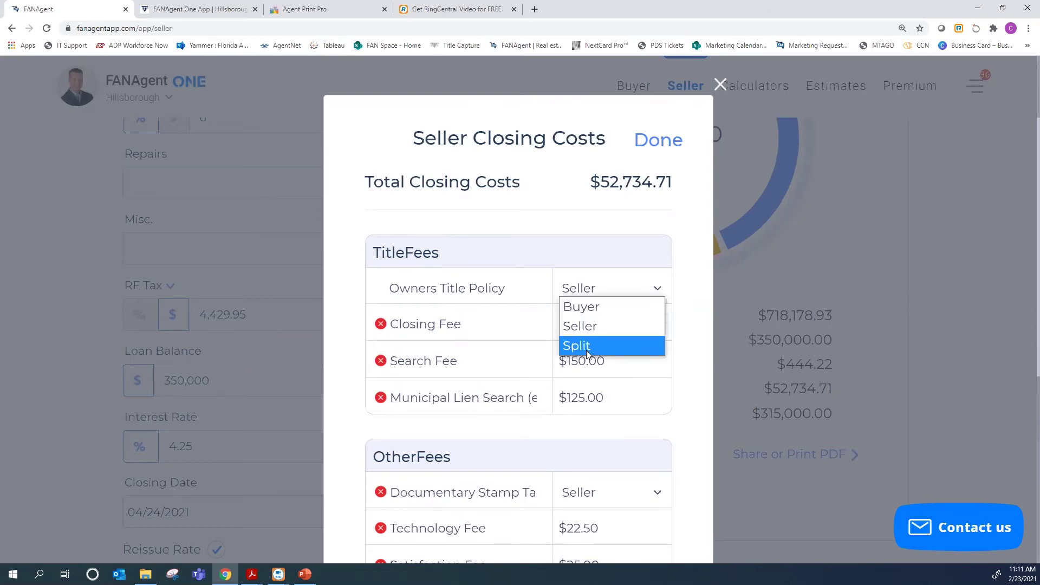
click(593, 328)
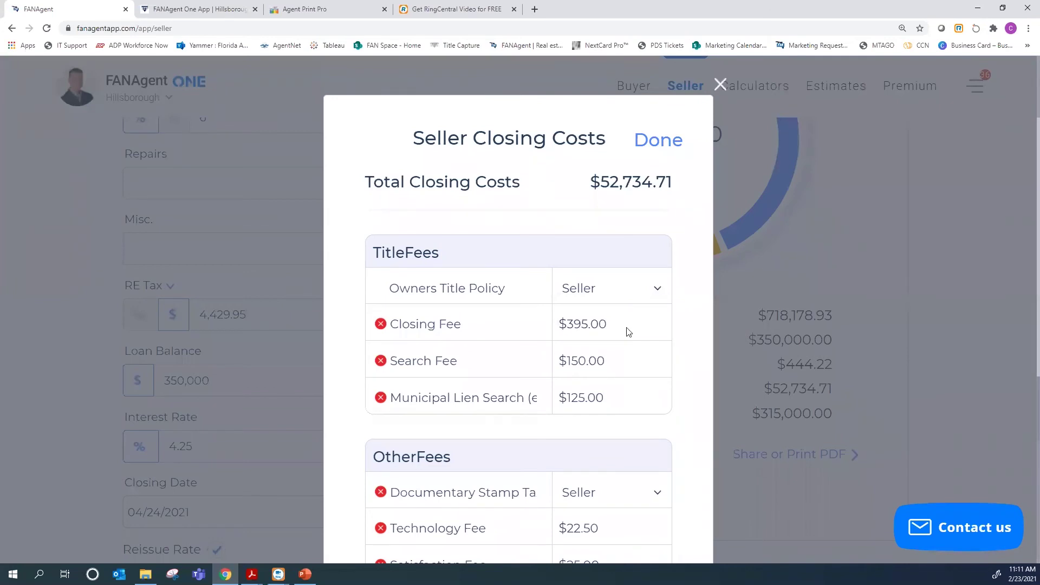
scroll(686, 374, down, 2)
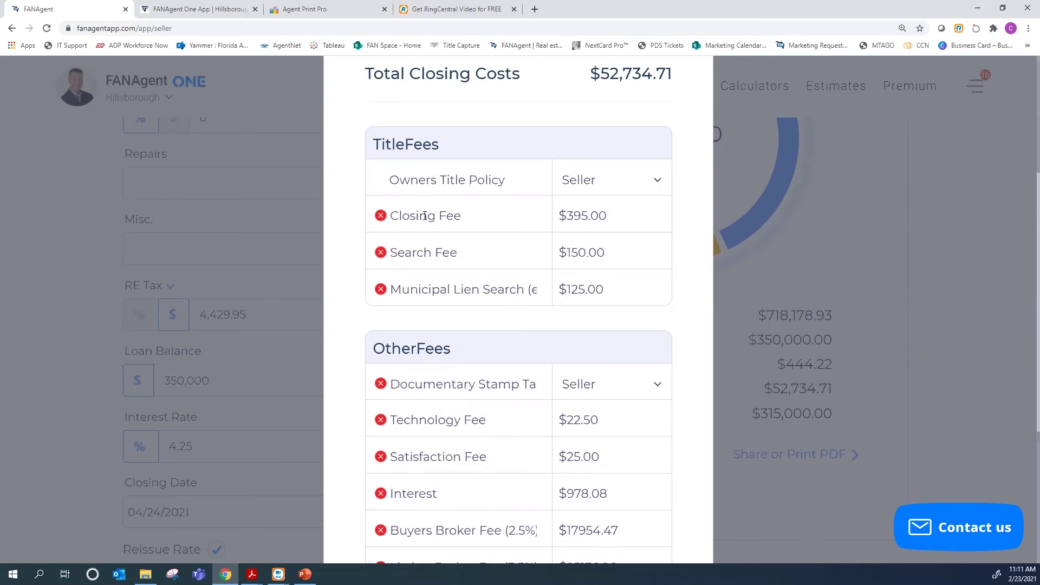
scroll(640, 387, down, 1)
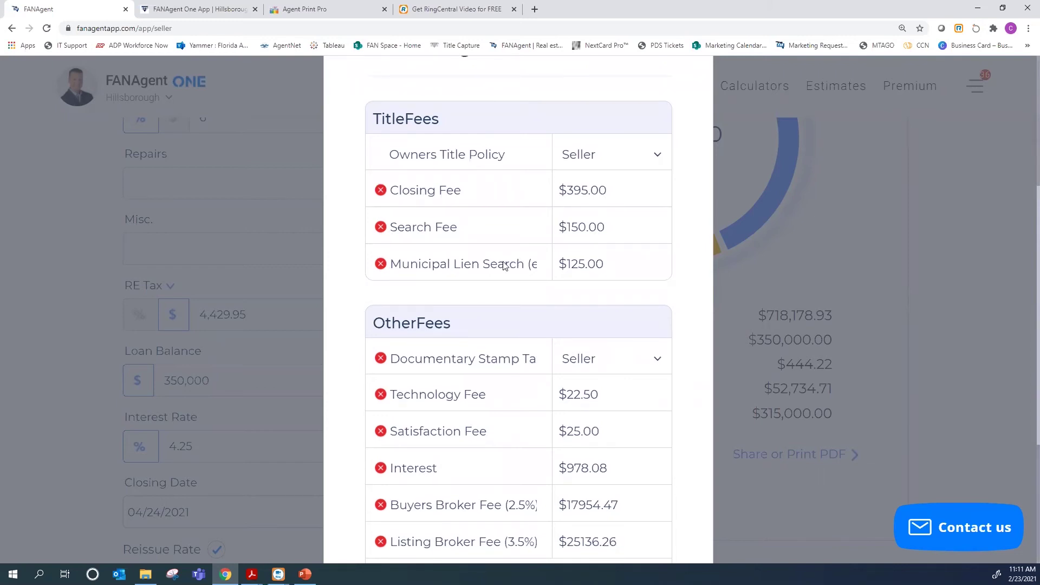
scroll(504, 265, down, 2)
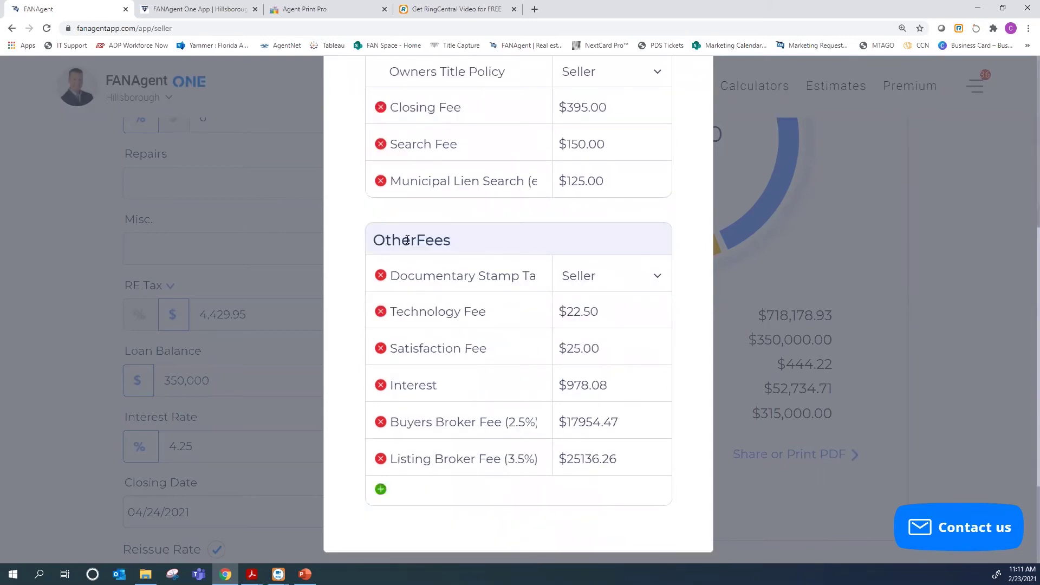
scroll(407, 241, down, 1)
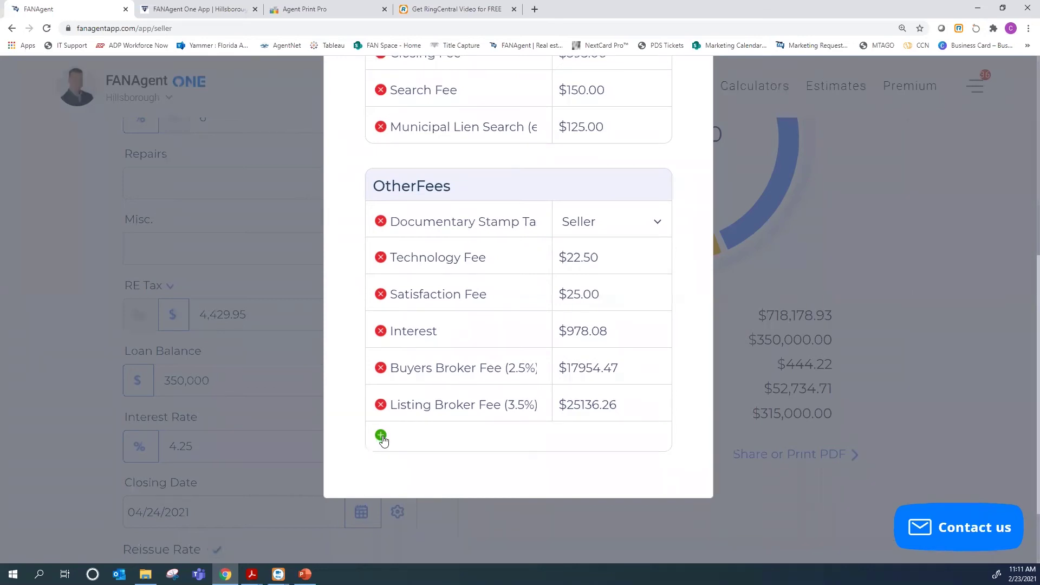
Add a 'TC' fee of 295 to Other Fees and apply the closing cost edits
click(382, 436)
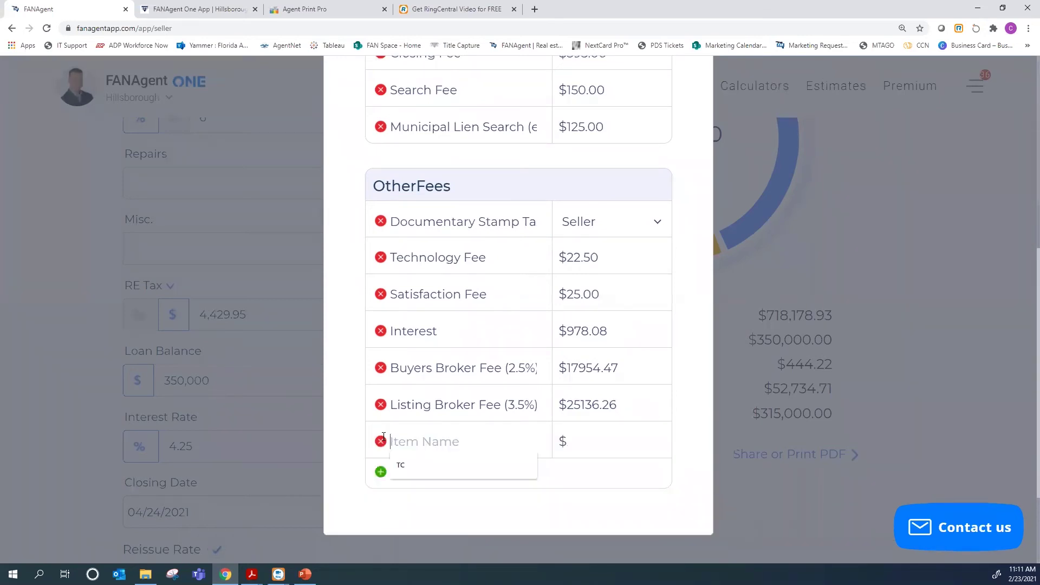
text(TC)
key(Tab)
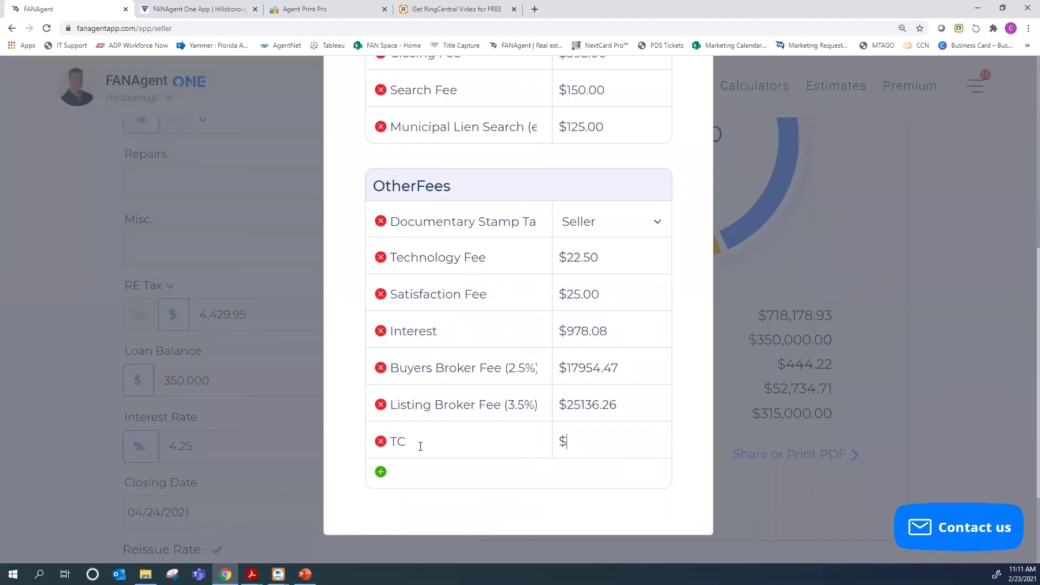
text(295)
scroll(698, 463, up, 1)
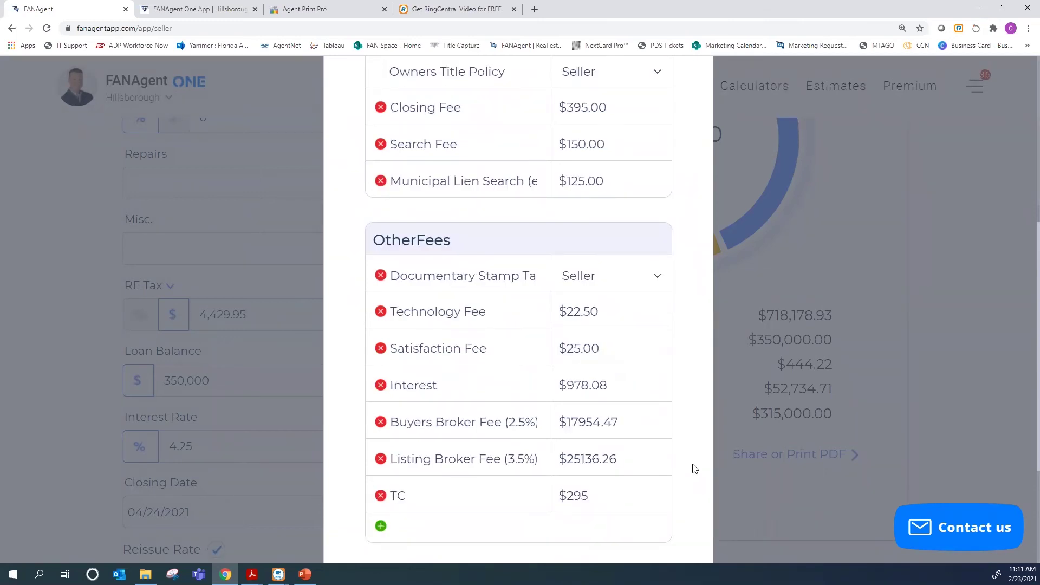
scroll(695, 469, up, 5)
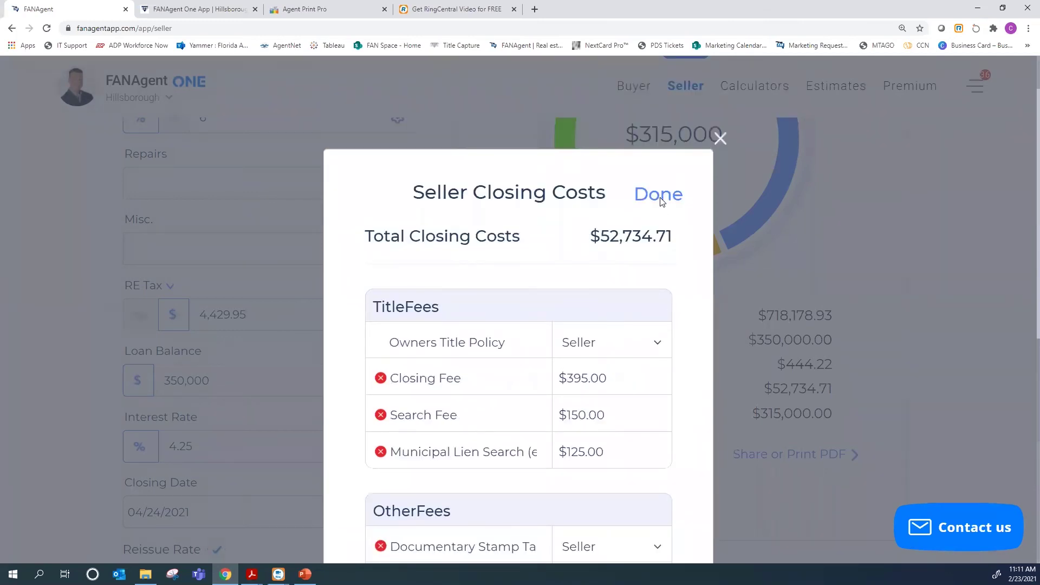
click(658, 196)
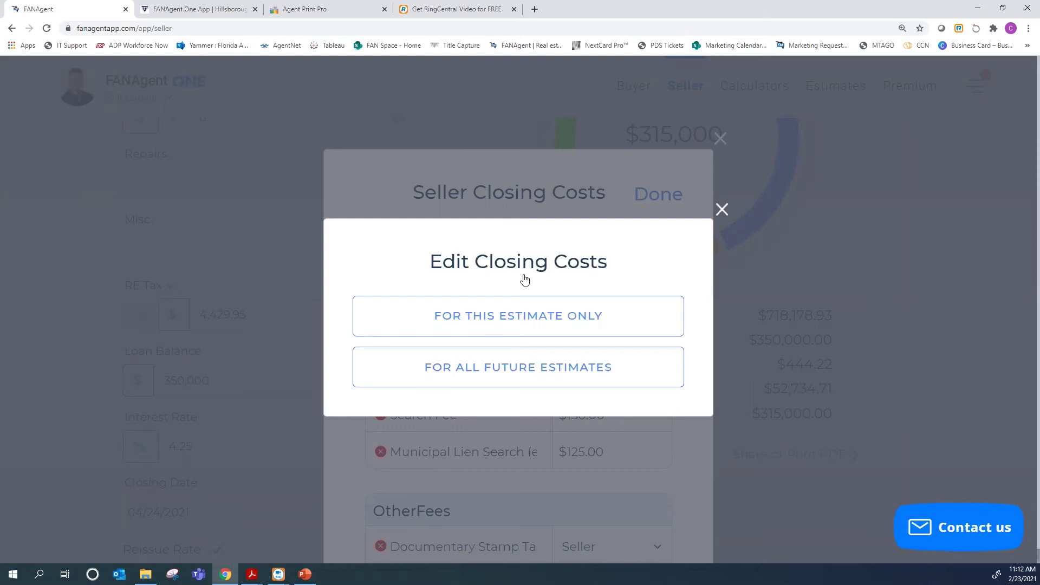
click(531, 320)
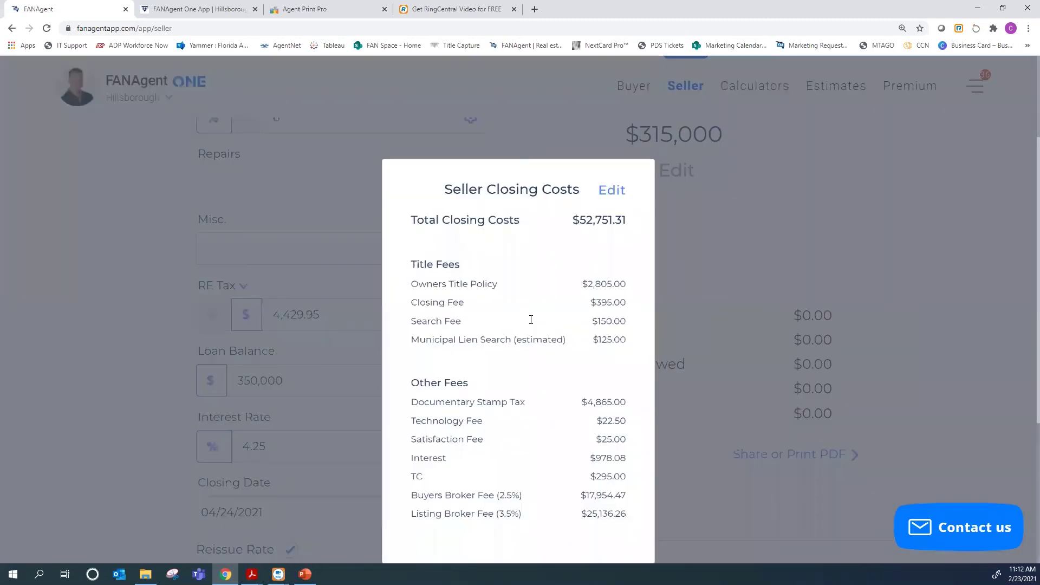
click(718, 211)
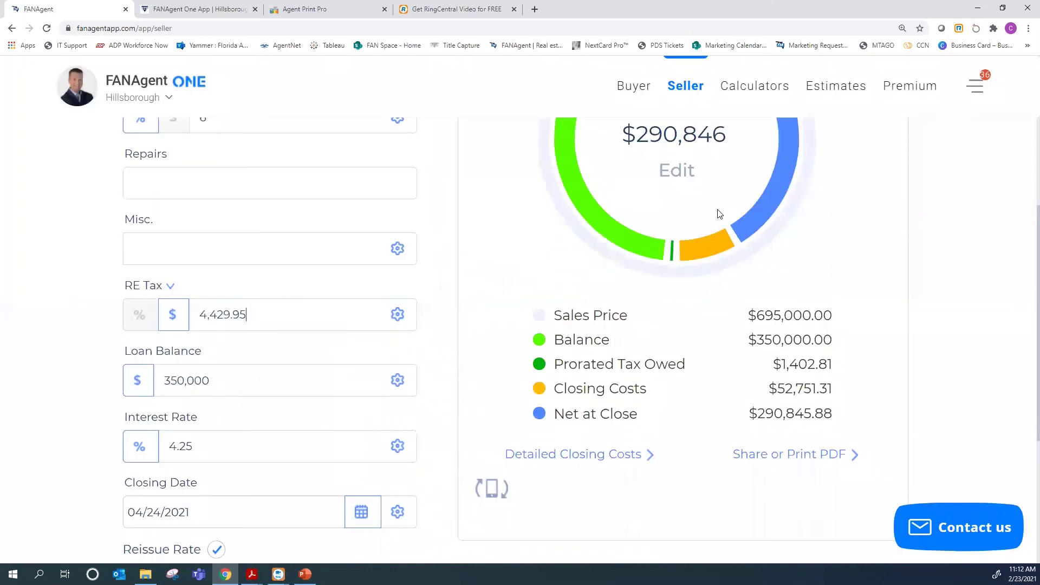
Review the $290,845.88 net at close and bring up the printable seller net sheet
scroll(856, 391, up, 2)
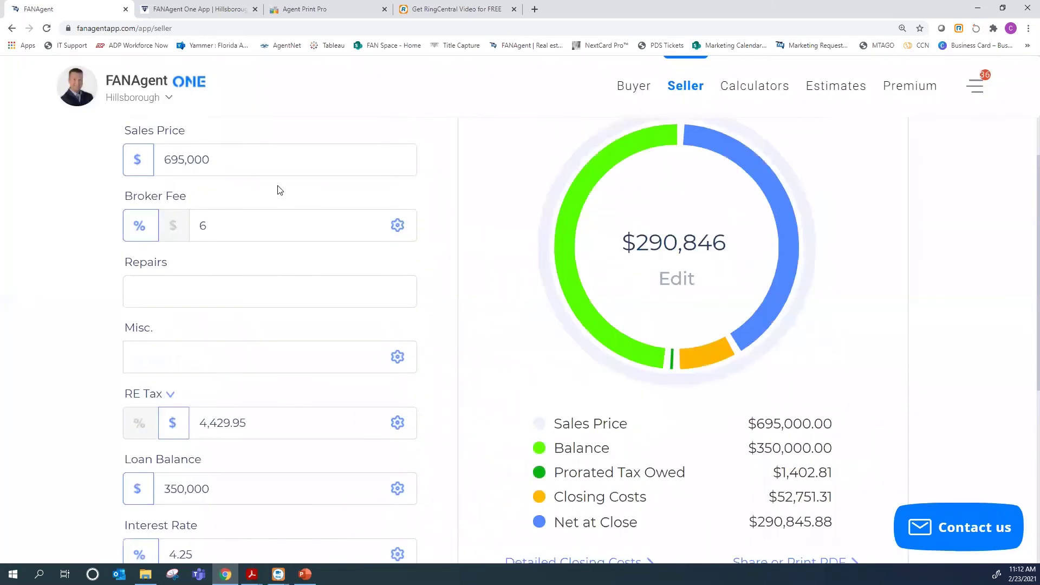
scroll(279, 187, up, 1)
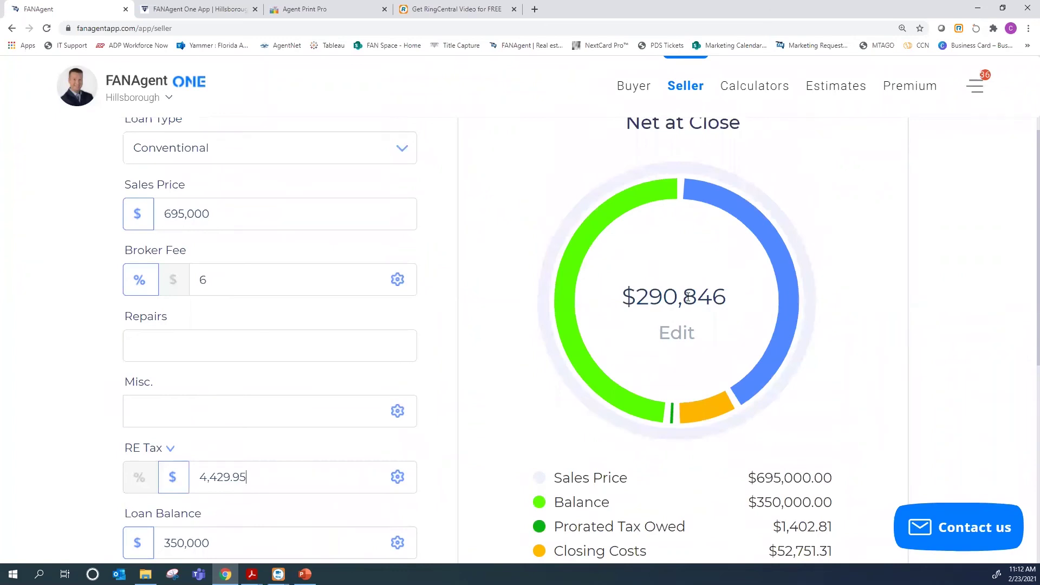
scroll(809, 401, down, 1)
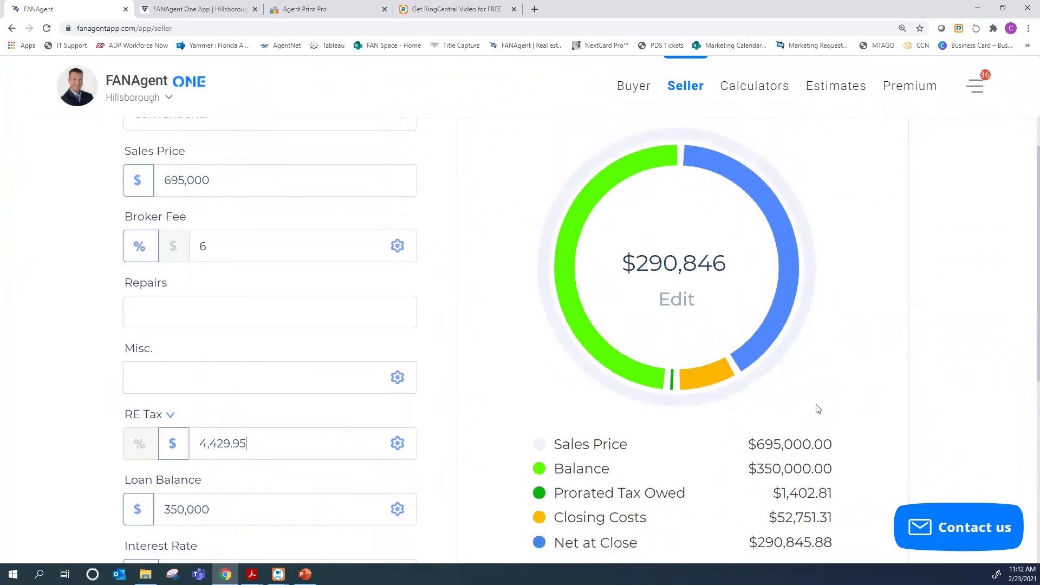
scroll(552, 441, down, 2)
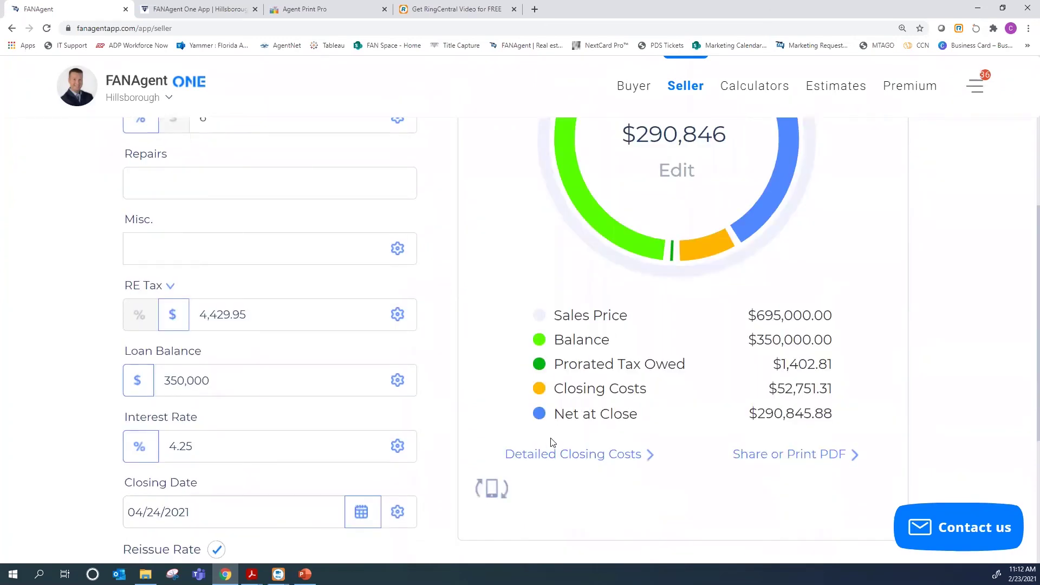
click(766, 459)
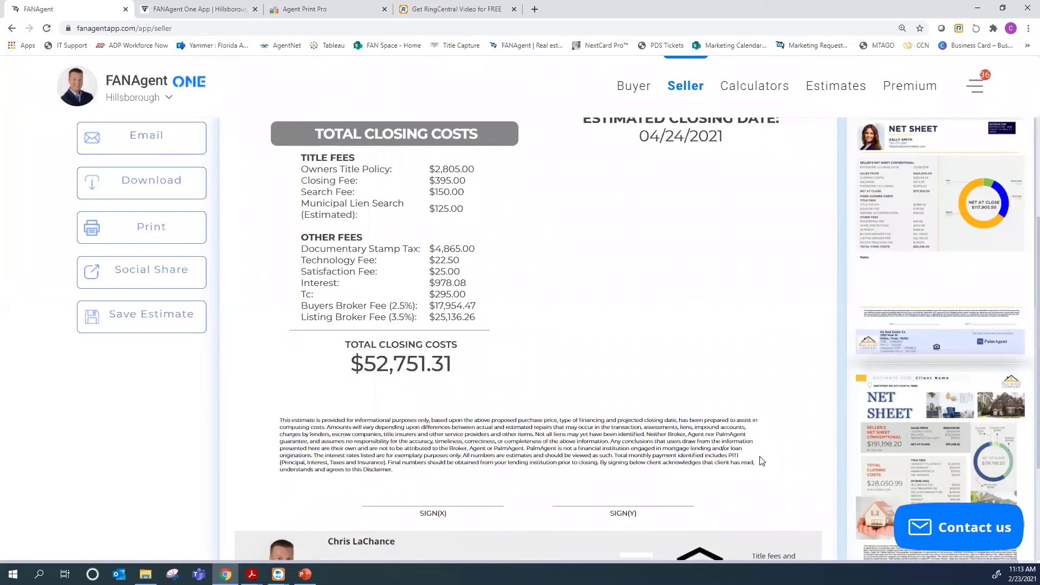
scroll(661, 443, up, 3)
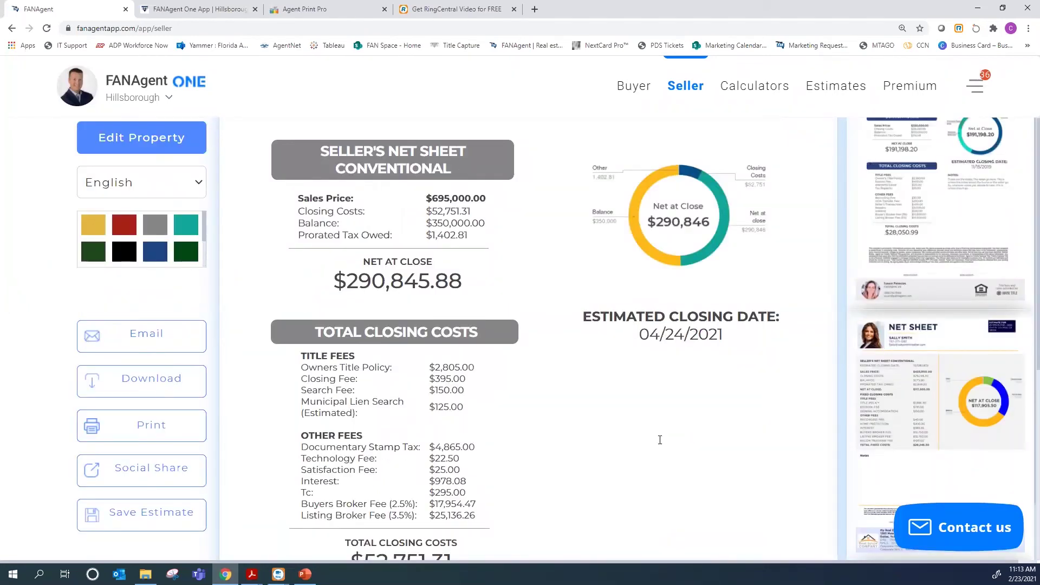
scroll(659, 440, up, 2)
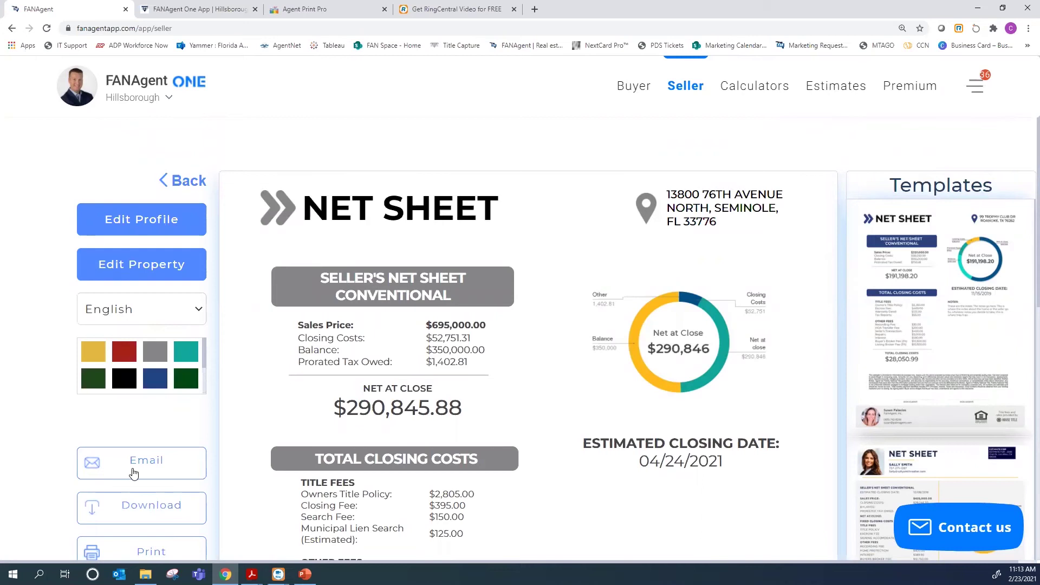
scroll(152, 463, down, 1)
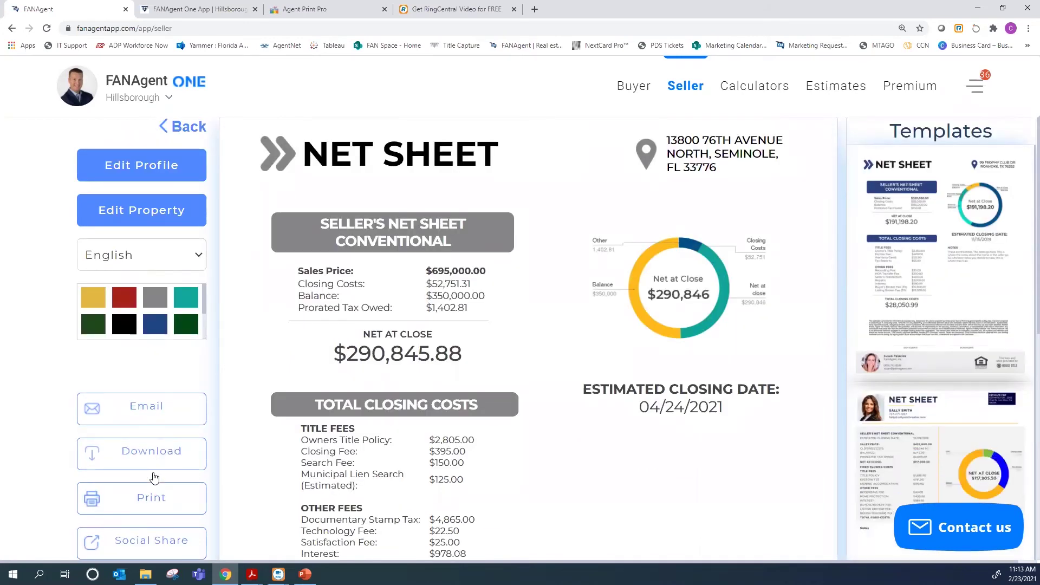
scroll(154, 478, down, 2)
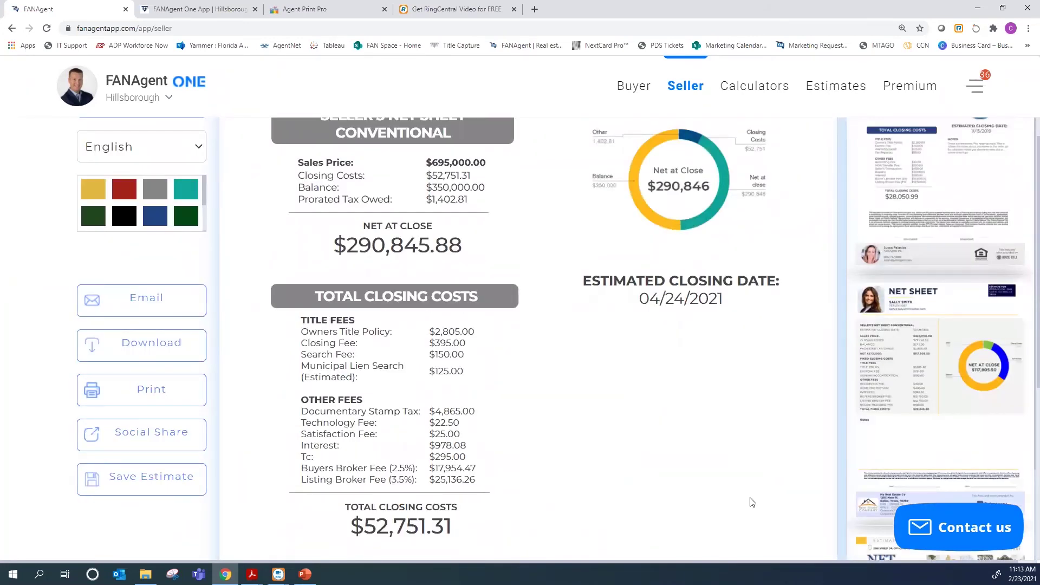
scroll(828, 84, up, 2)
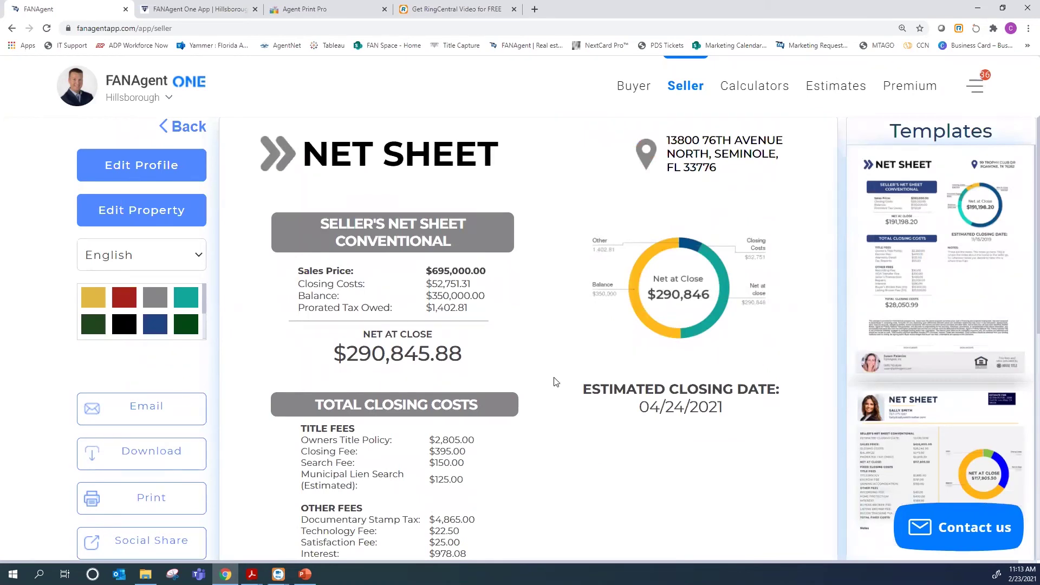
scroll(555, 377, up, 1)
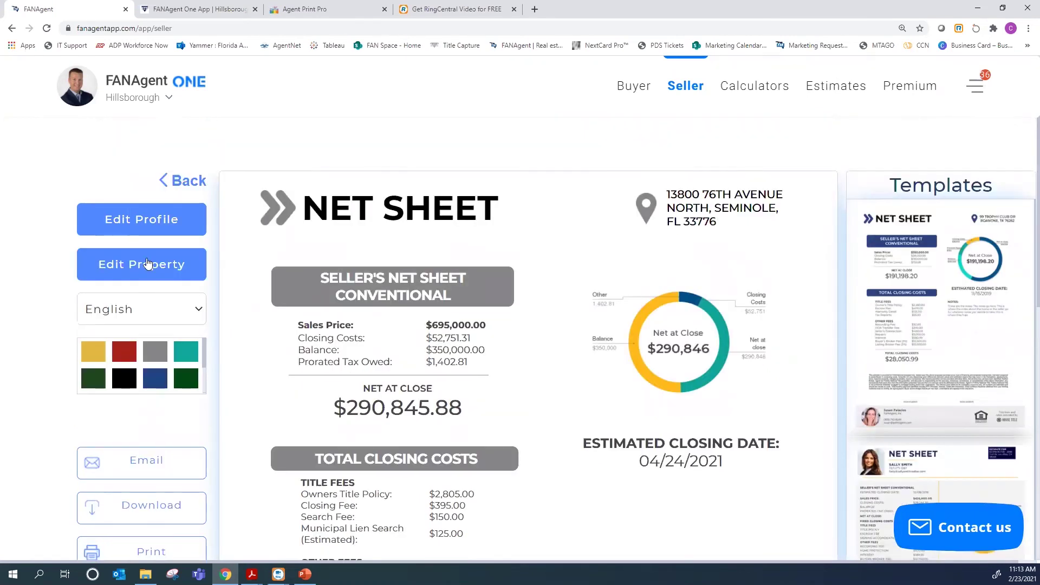
Keep the net sheet in English and switch its colour theme to red
click(199, 311)
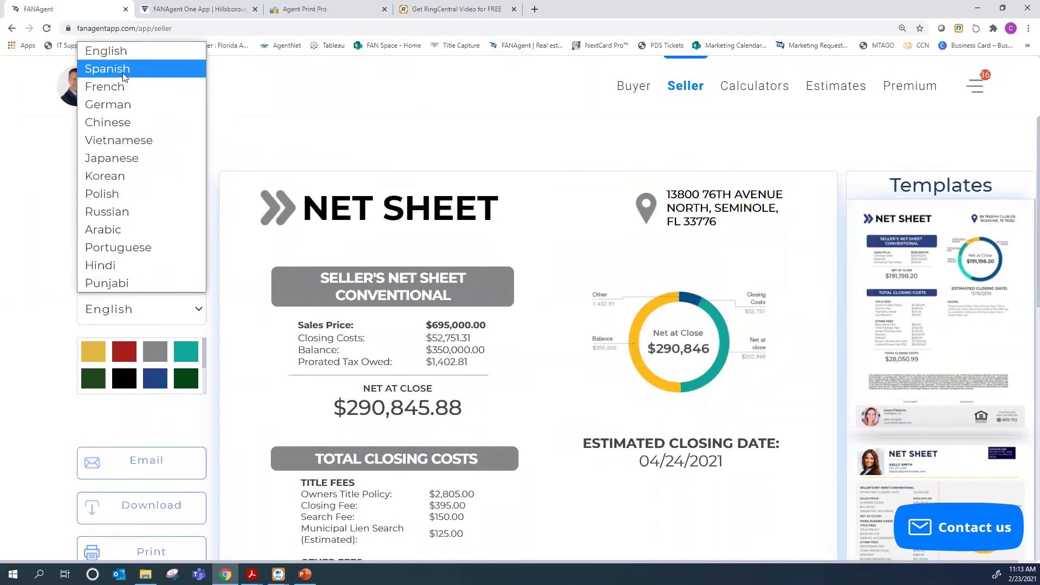
click(191, 356)
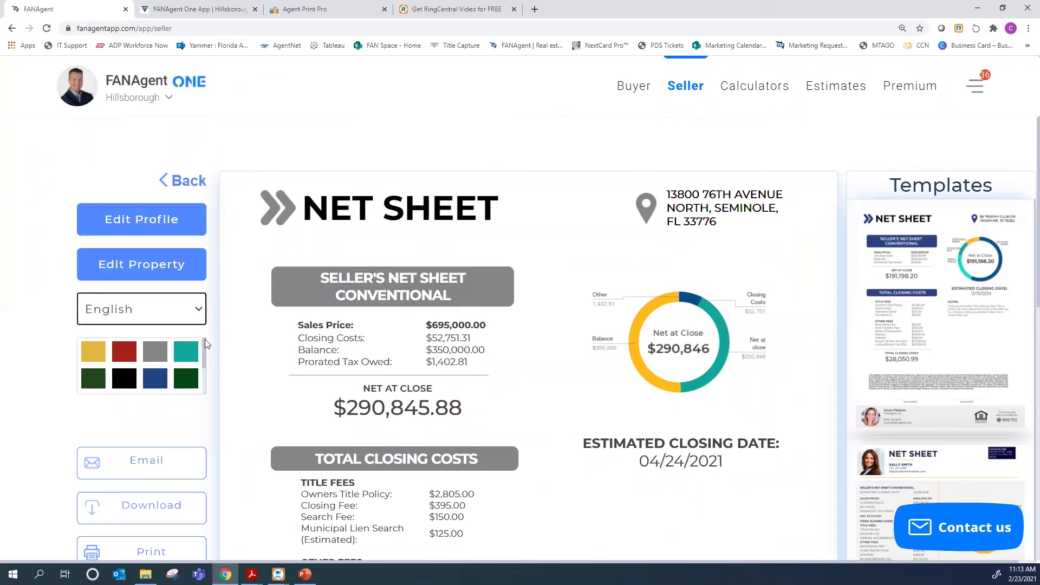
click(124, 351)
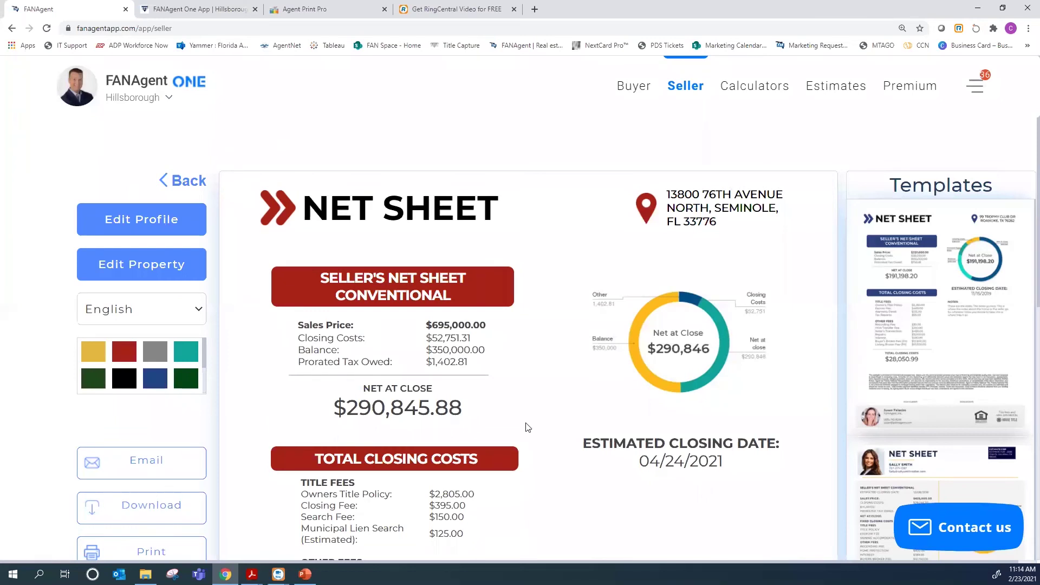
scroll(752, 447, down, 8)
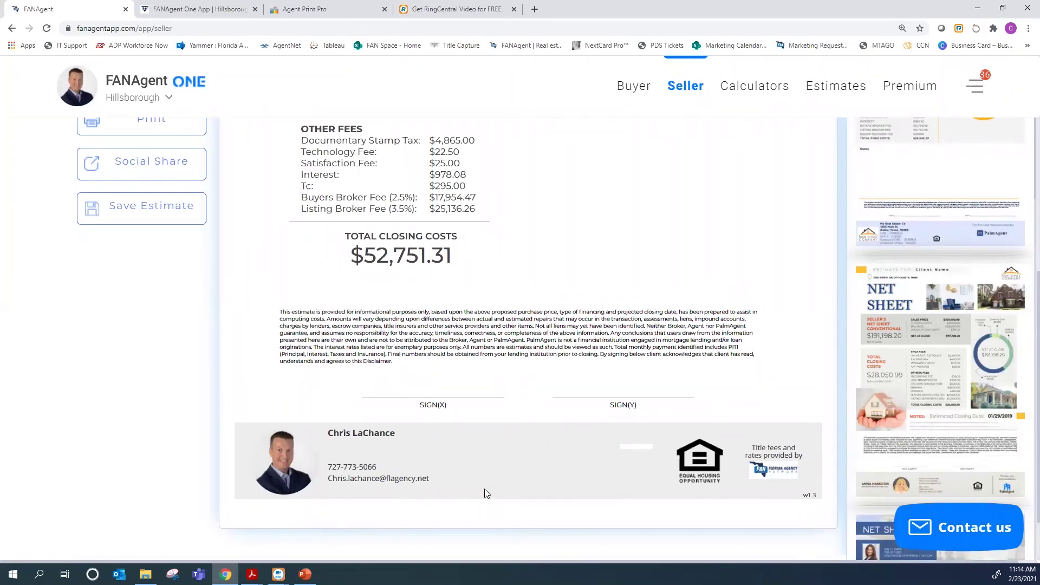
scroll(353, 499, up, 1)
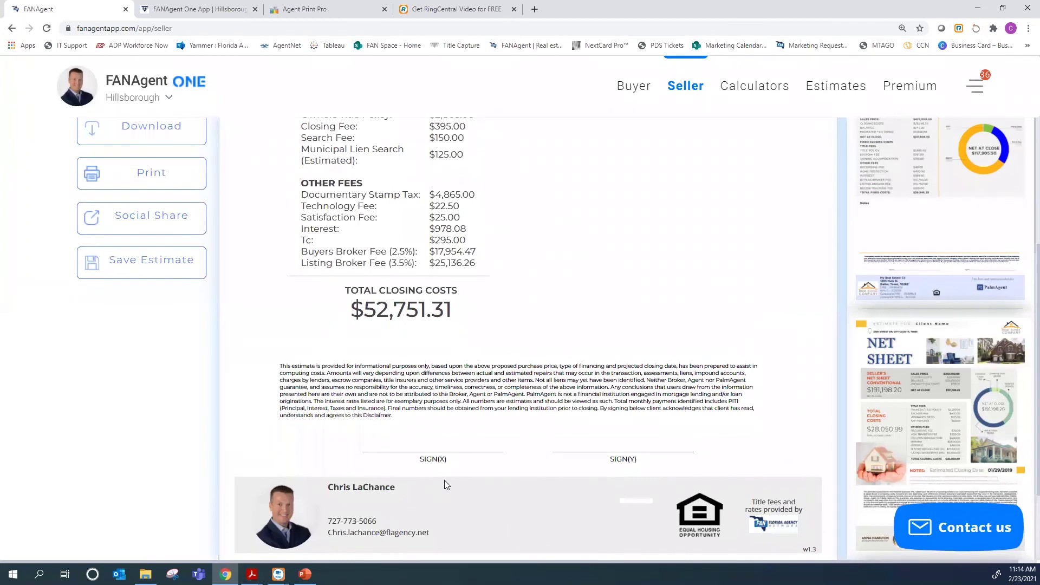
scroll(445, 481, up, 2)
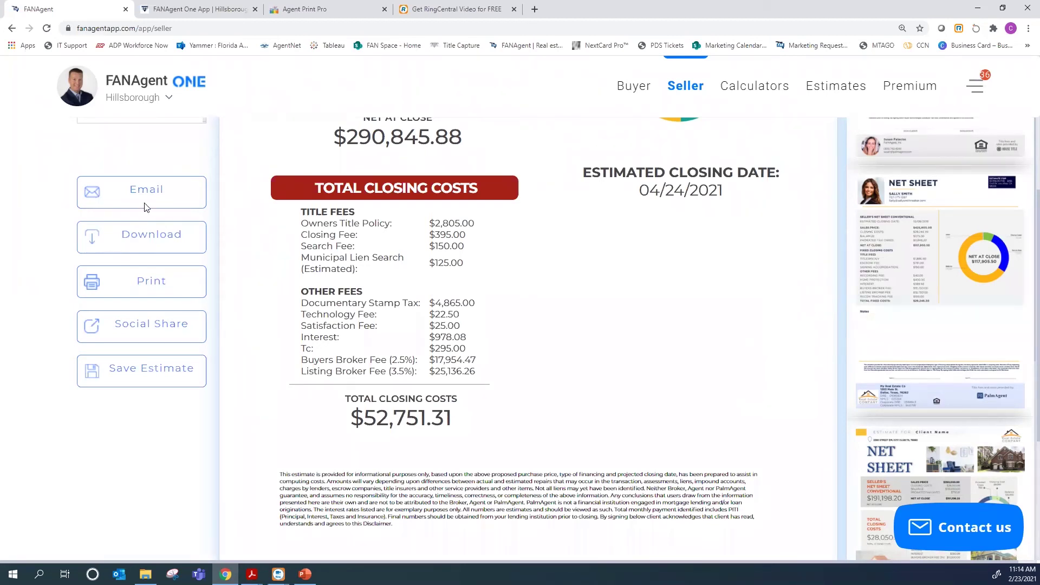
scroll(498, 291, up, 2)
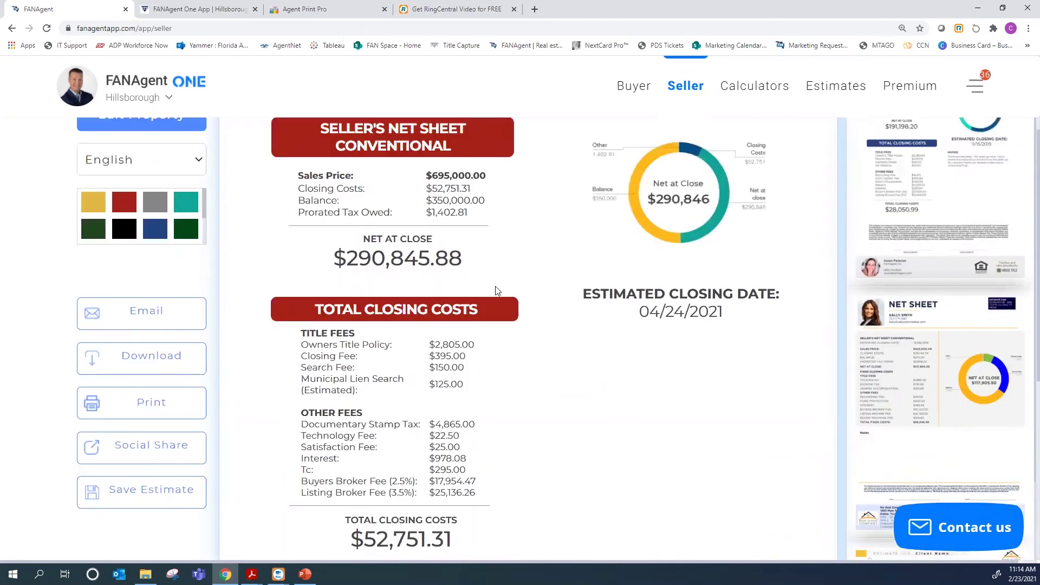
scroll(497, 291, up, 3)
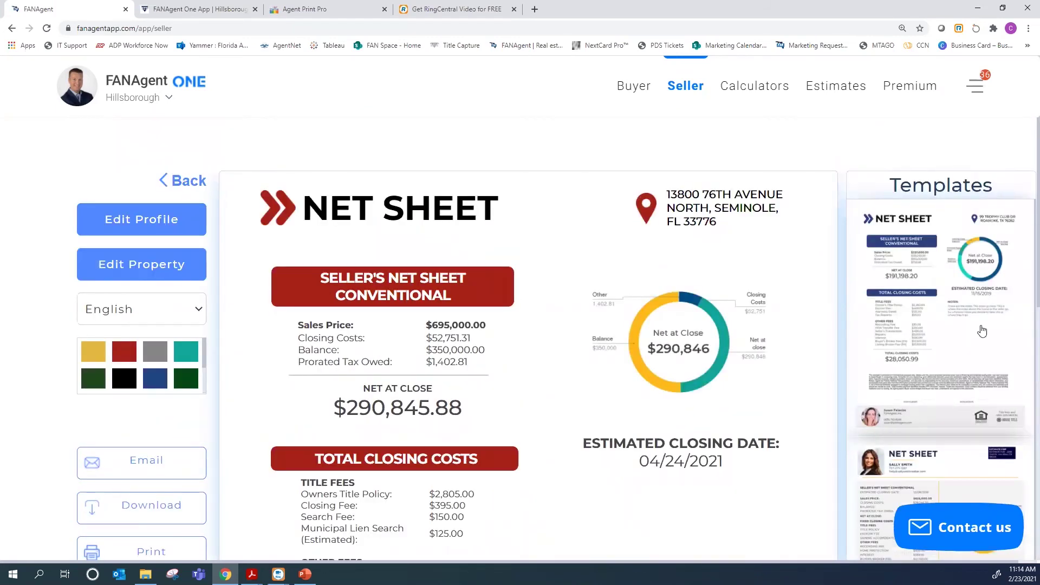
scroll(961, 314, down, 2)
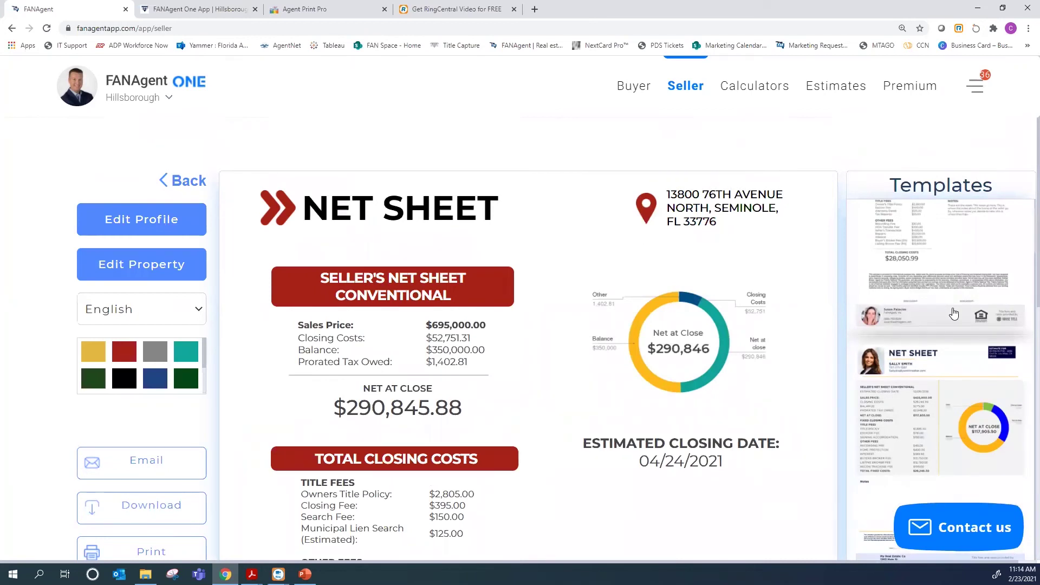
scroll(953, 315, down, 5)
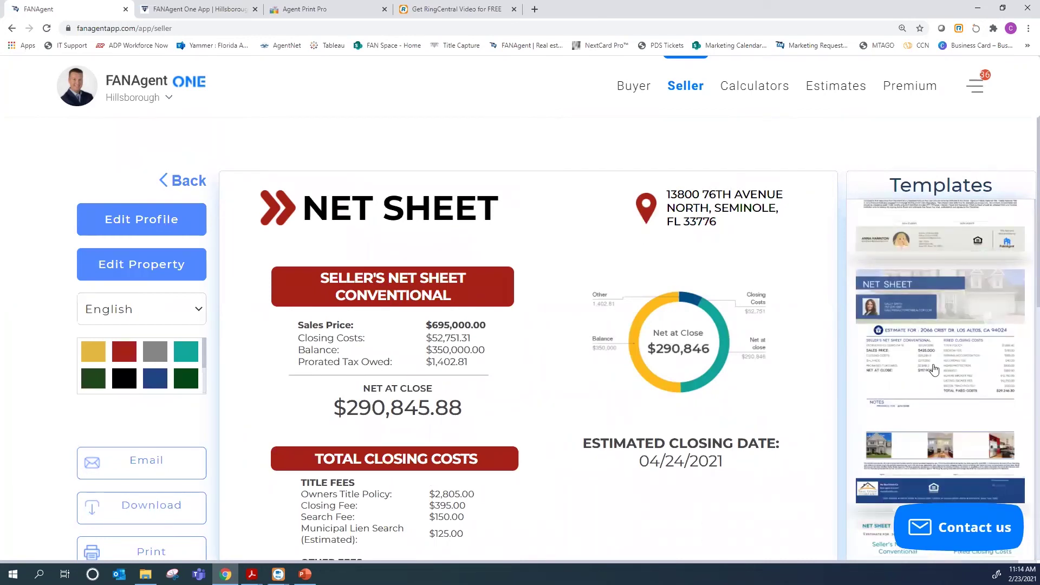
scroll(933, 369, down, 10)
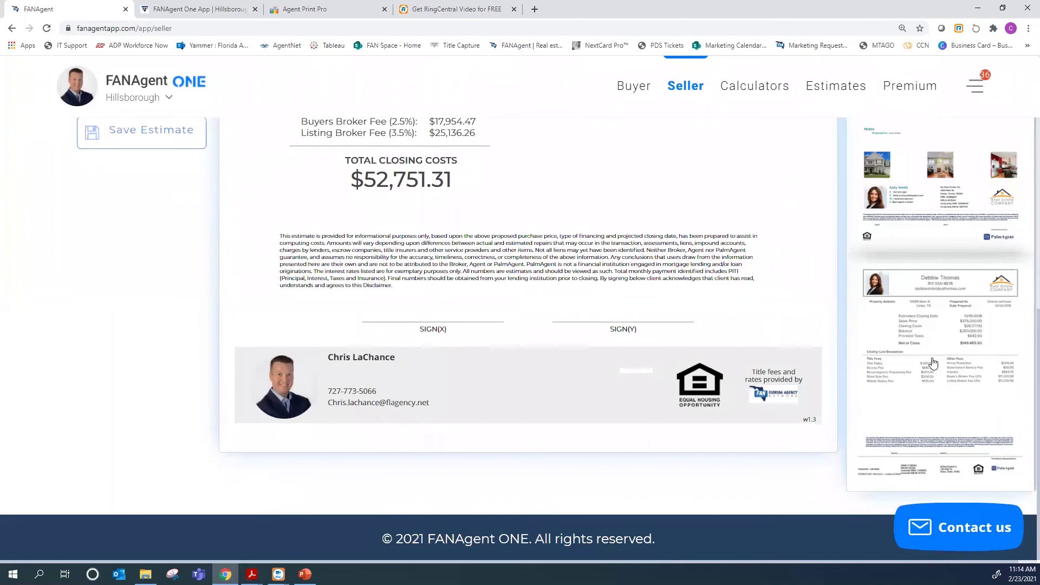
scroll(934, 352, up, 8)
scroll(936, 338, up, 2)
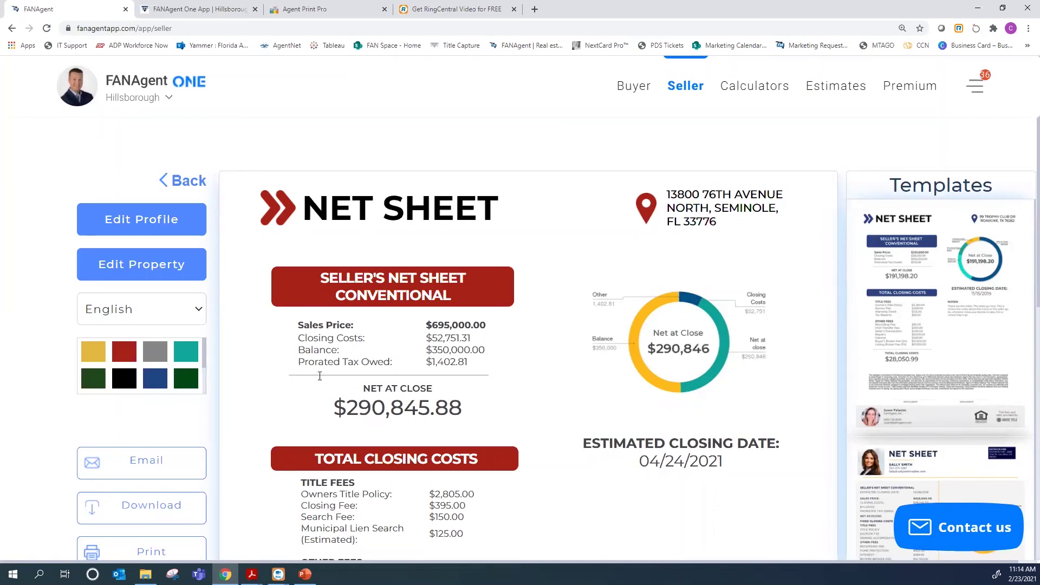
scroll(320, 381, down, 2)
scroll(319, 381, up, 2)
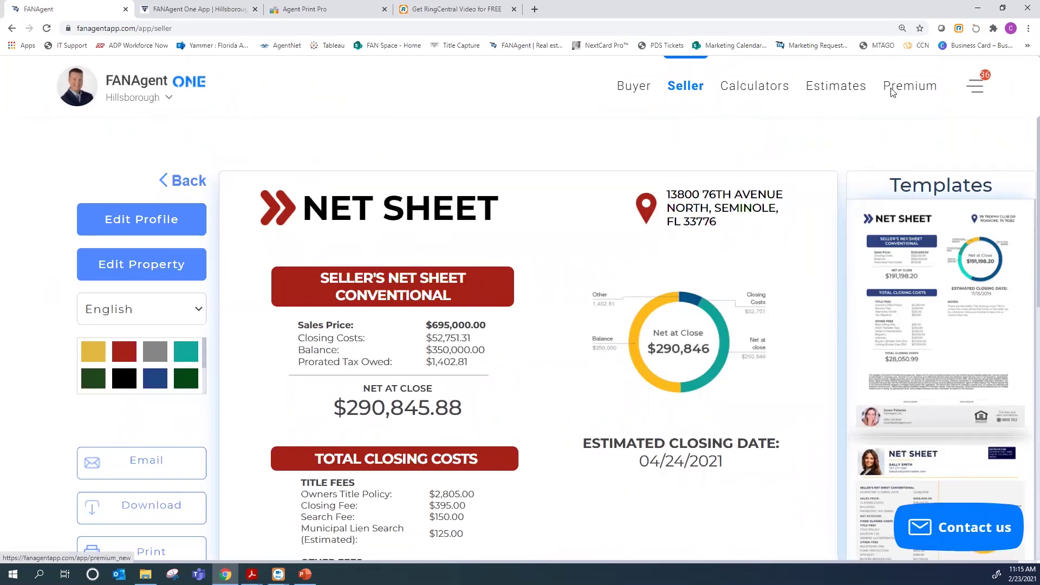
scroll(257, 443, down, 3)
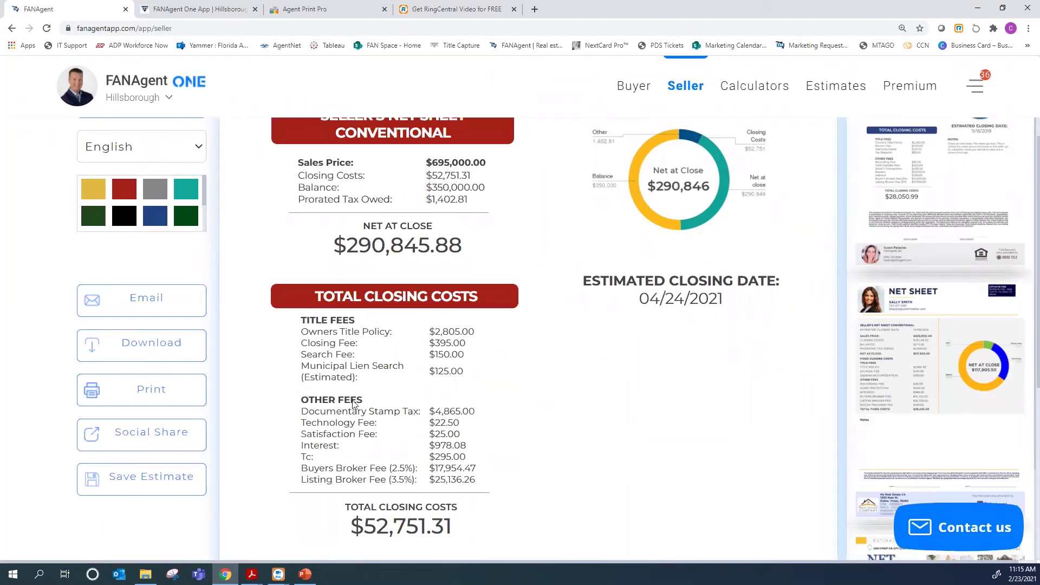
scroll(423, 417, down, 5)
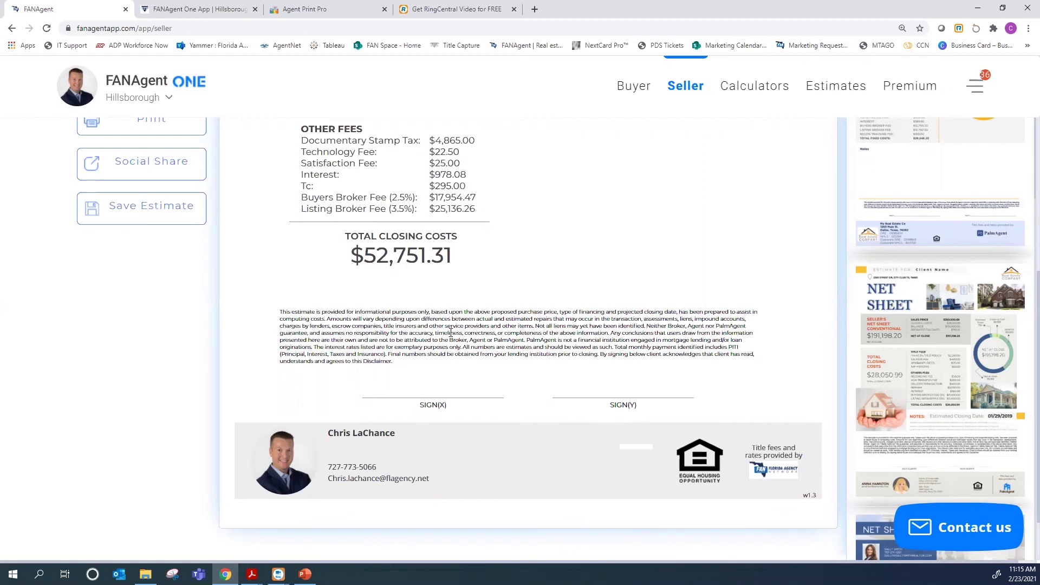
scroll(450, 333, up, 4)
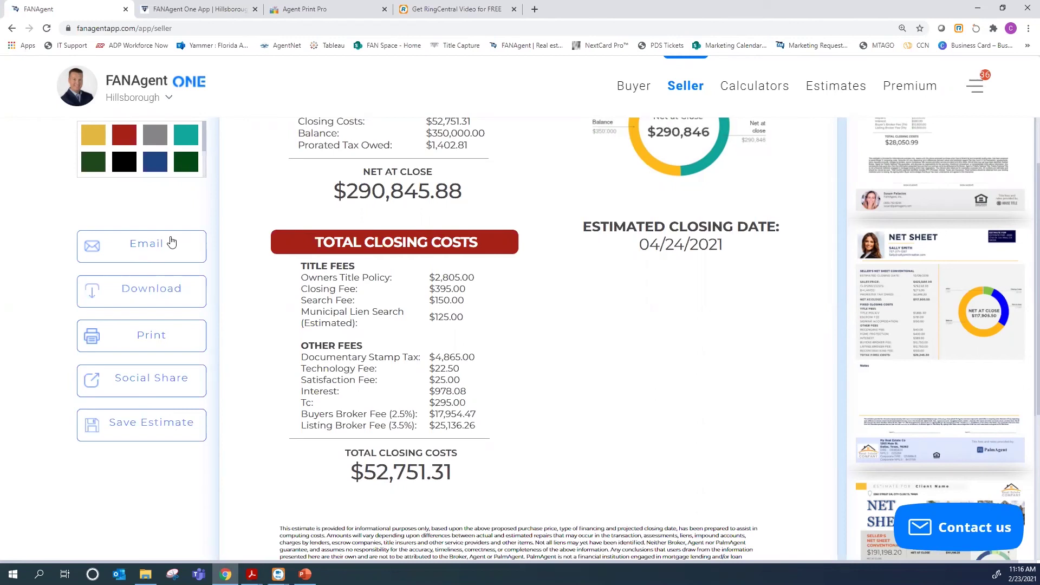
click(172, 242)
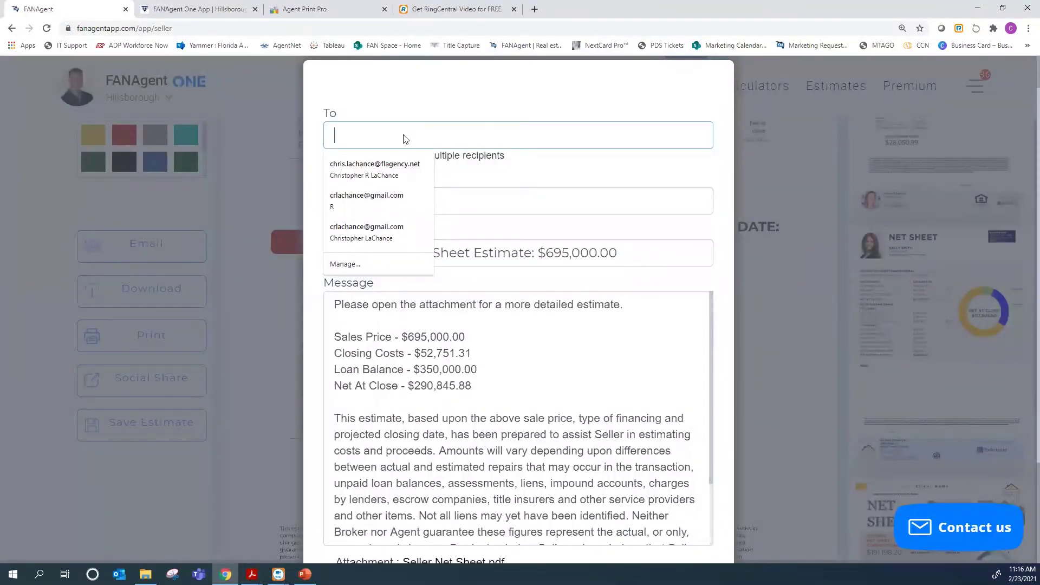
click(409, 169)
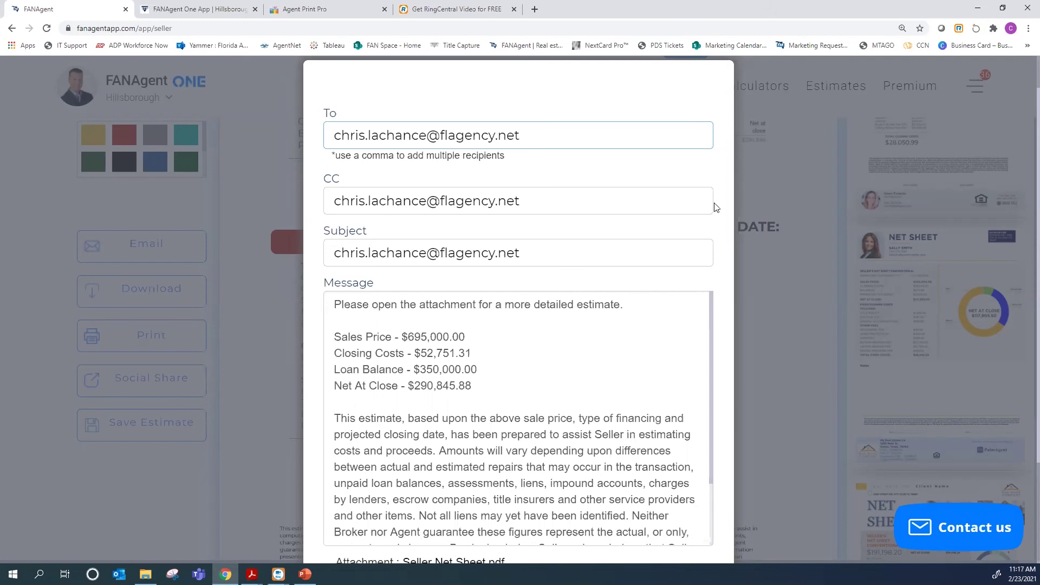
scroll(713, 92, up, 1)
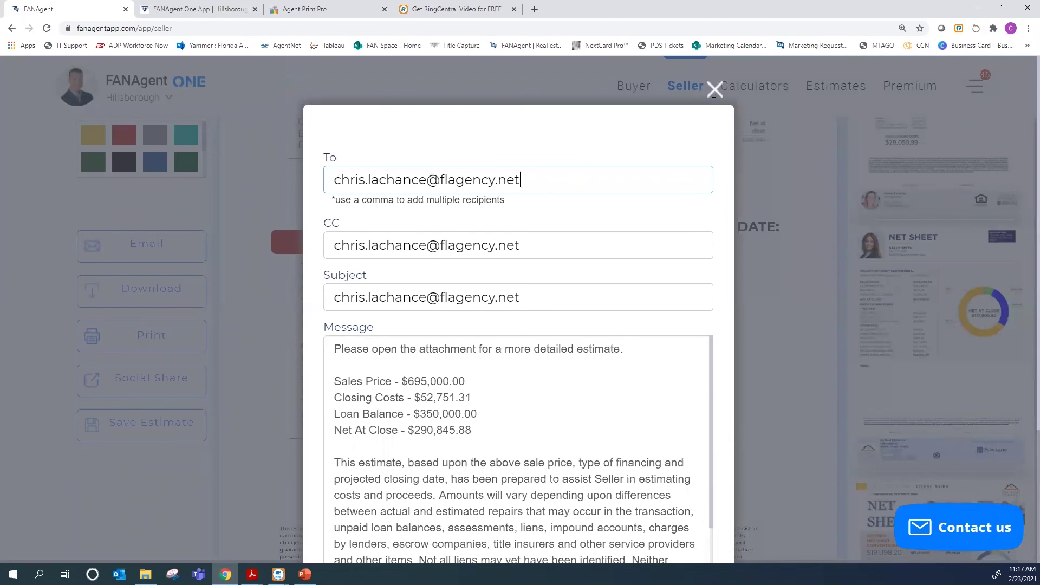
click(713, 90)
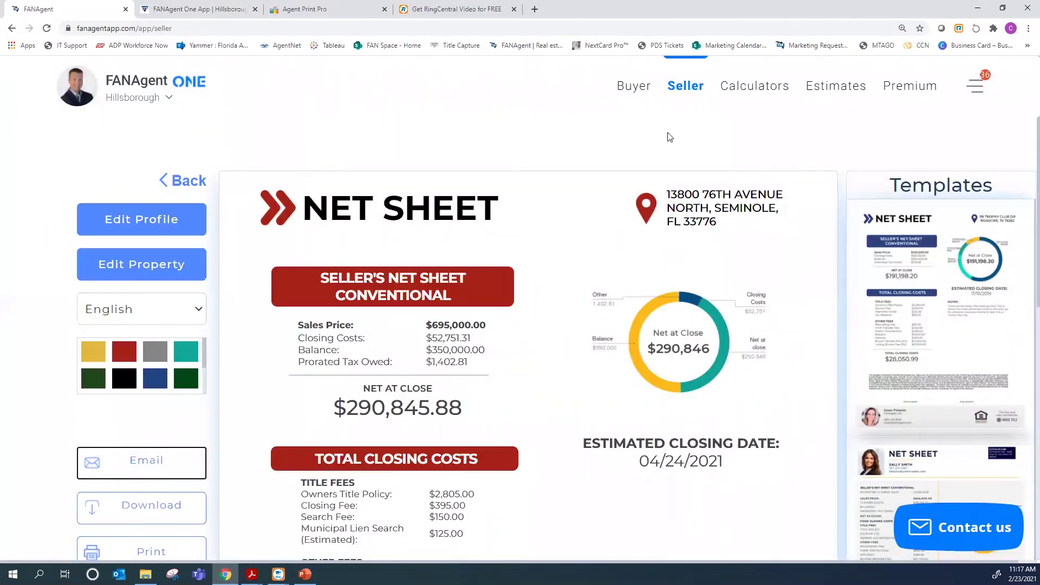
click(925, 90)
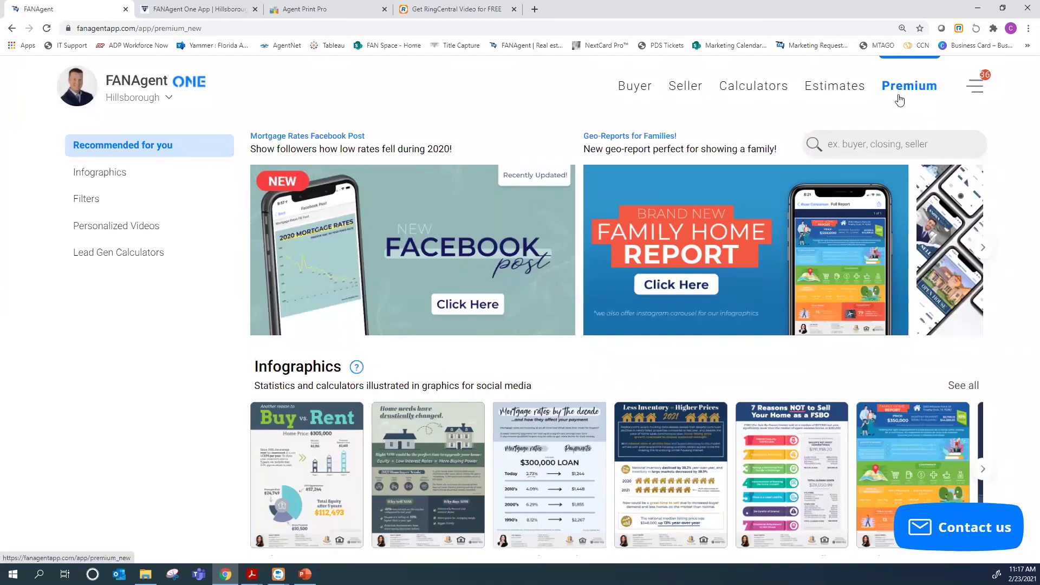
scroll(712, 222, down, 1)
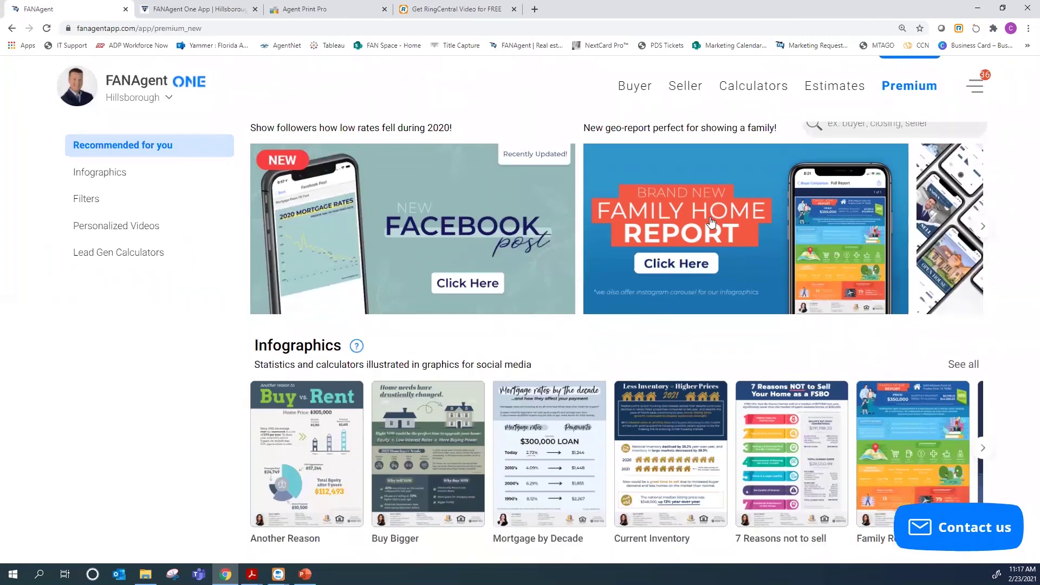
scroll(712, 222, down, 1)
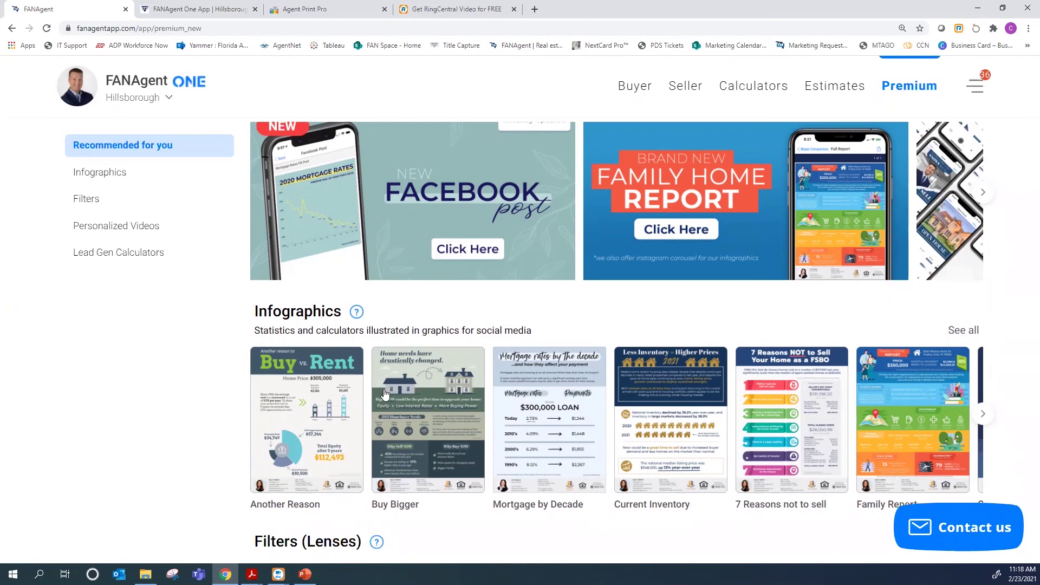
scroll(384, 392, down, 5)
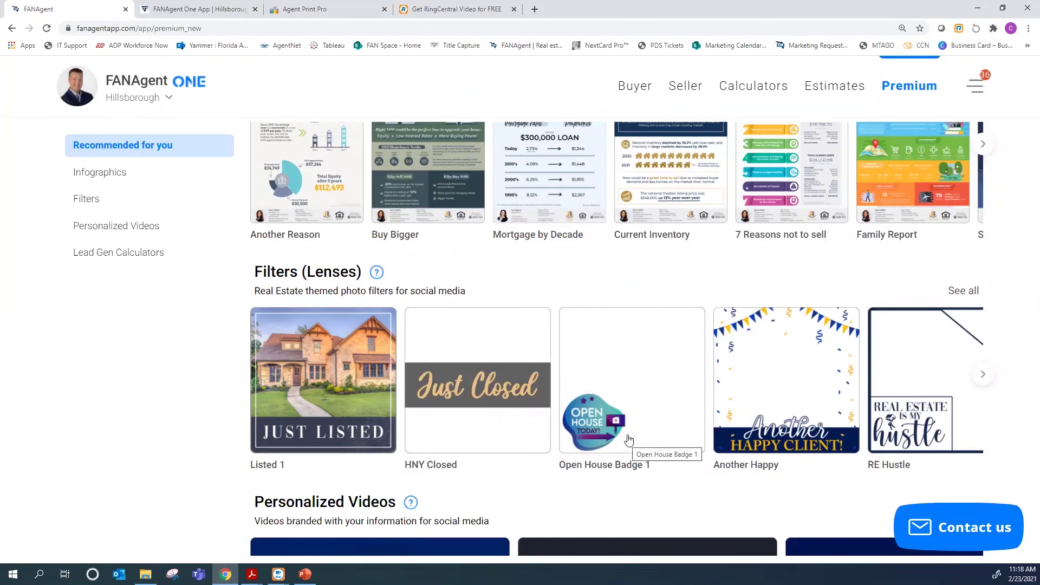
scroll(844, 422, down, 1)
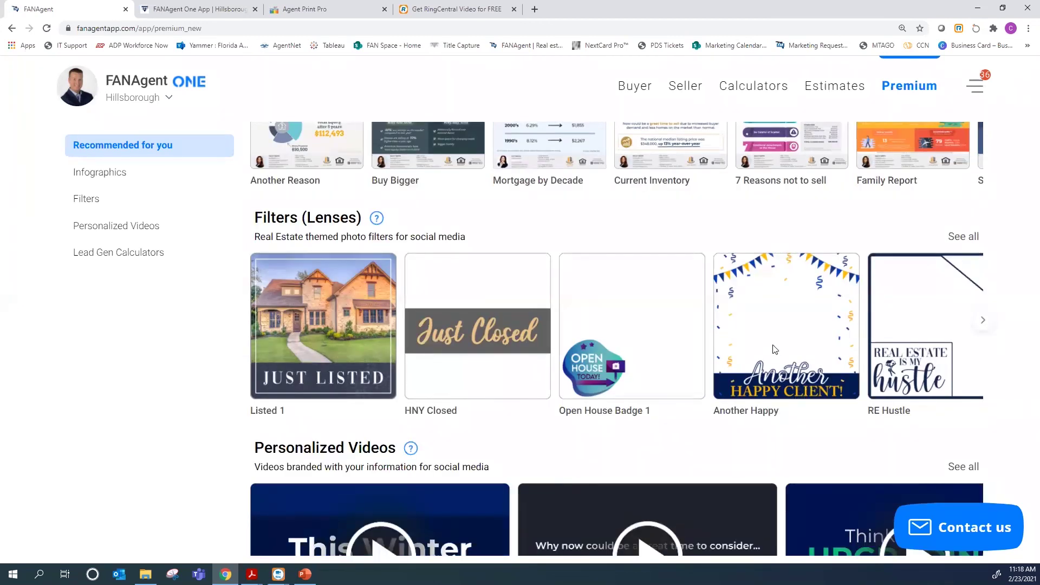
scroll(947, 237, down, 3)
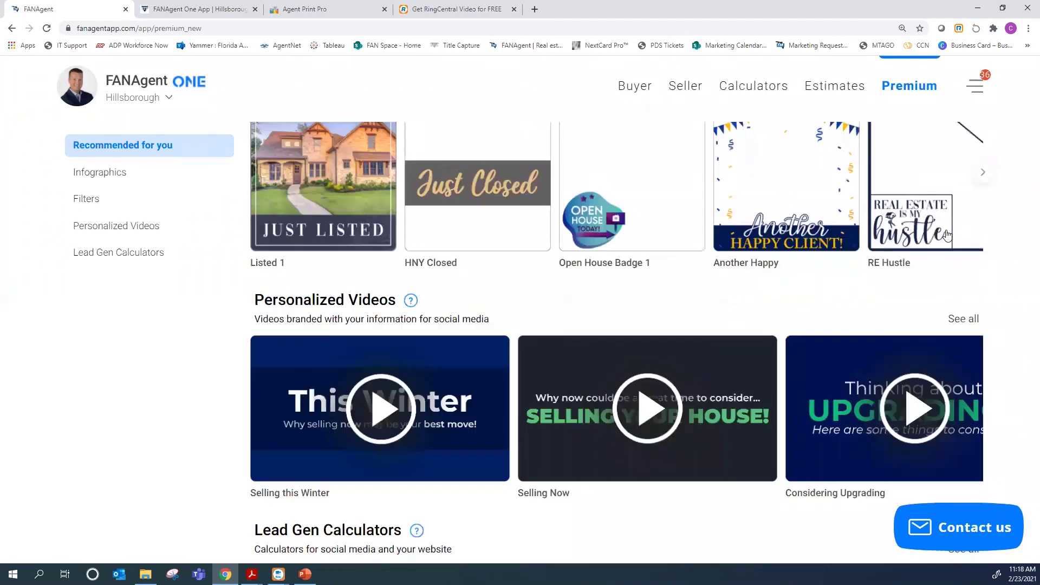
scroll(990, 277, up, 2)
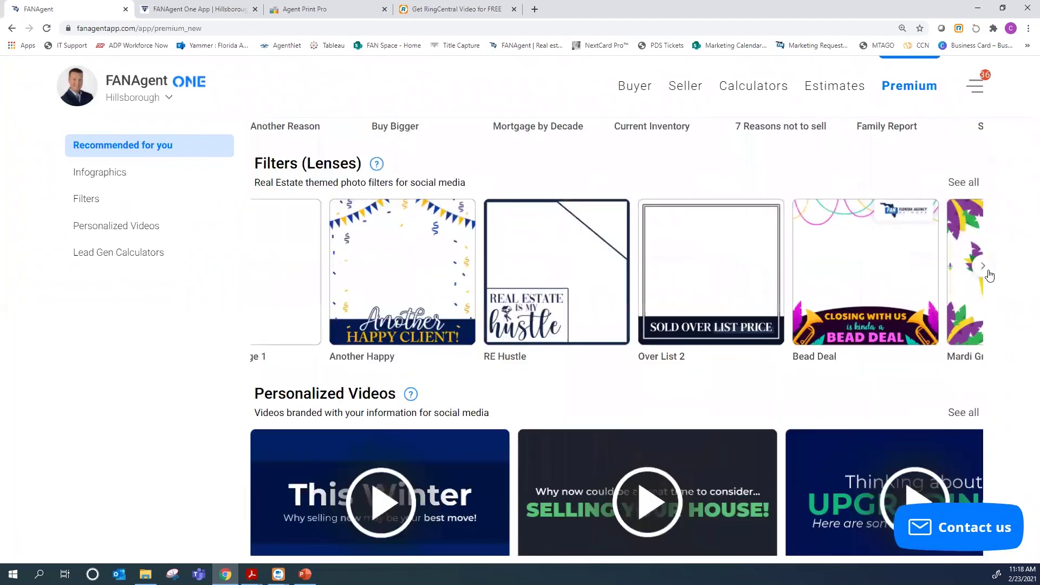
click(987, 271)
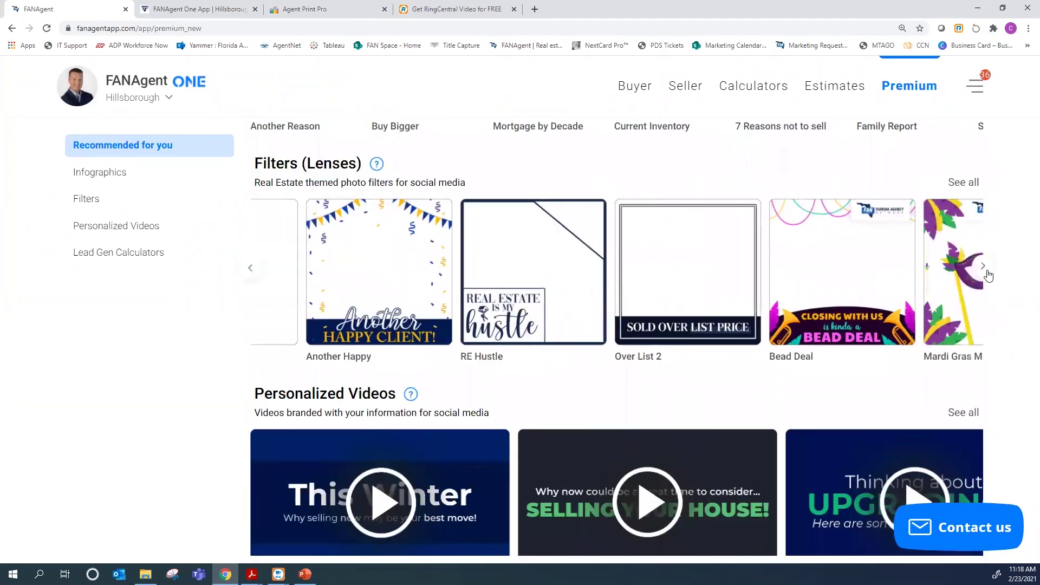
click(983, 267)
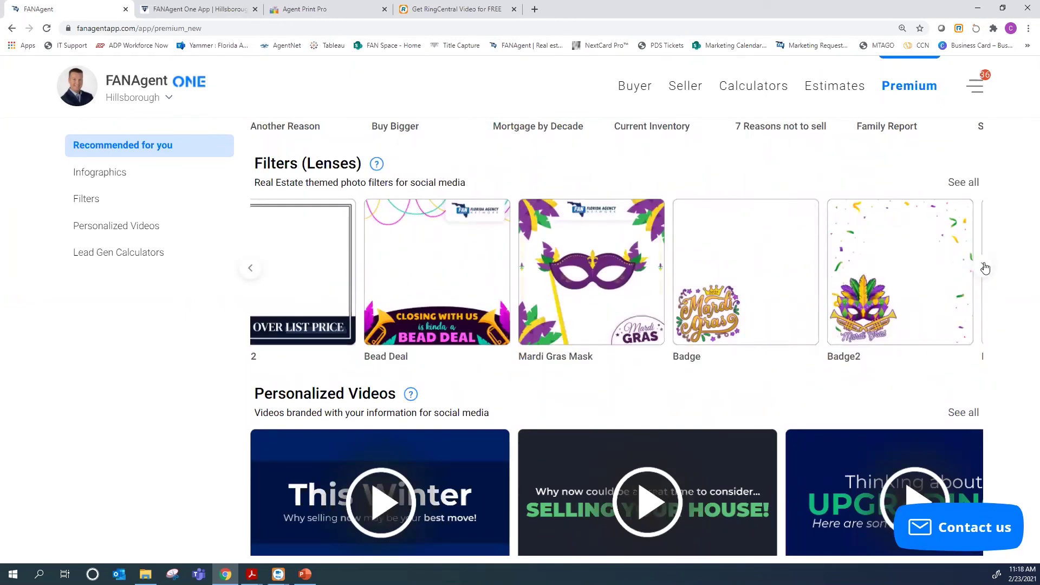
click(984, 268)
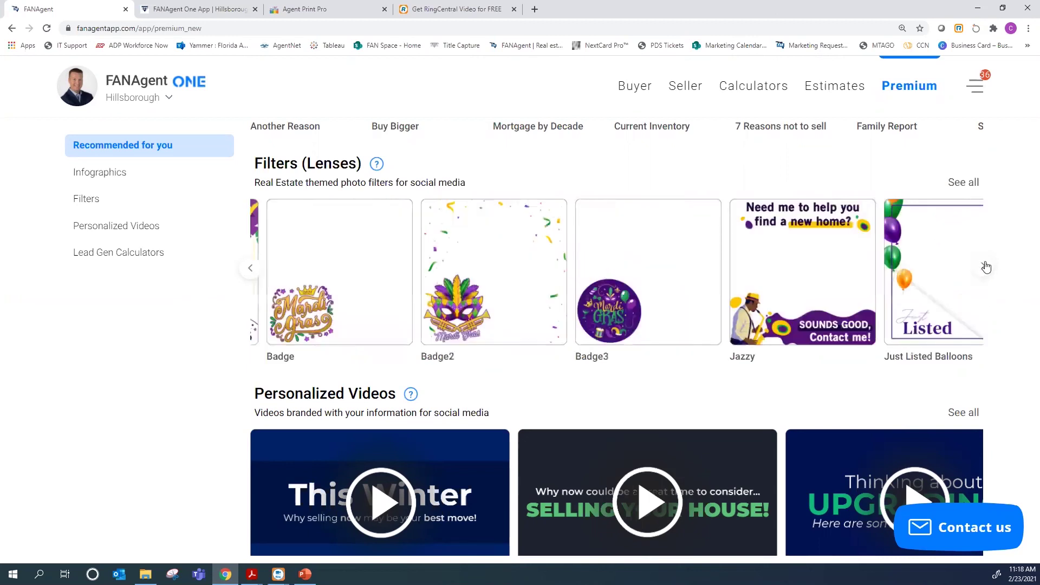
click(985, 268)
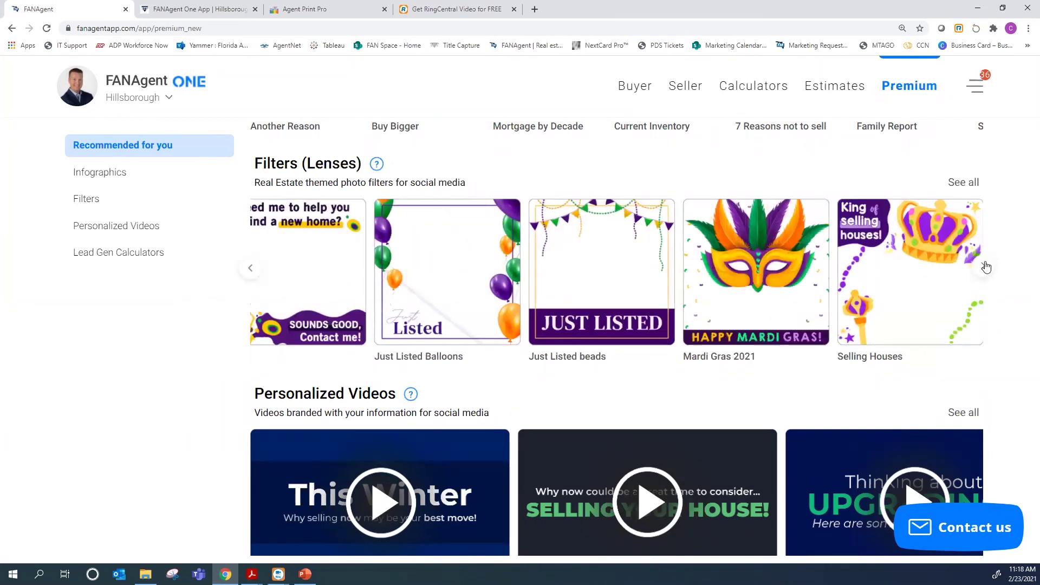
click(986, 268)
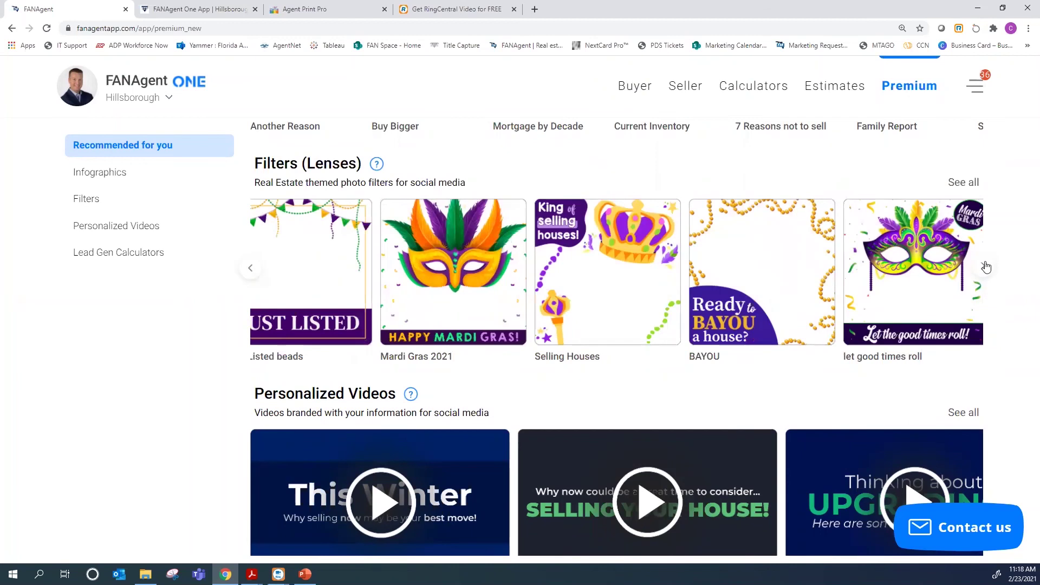
click(986, 267)
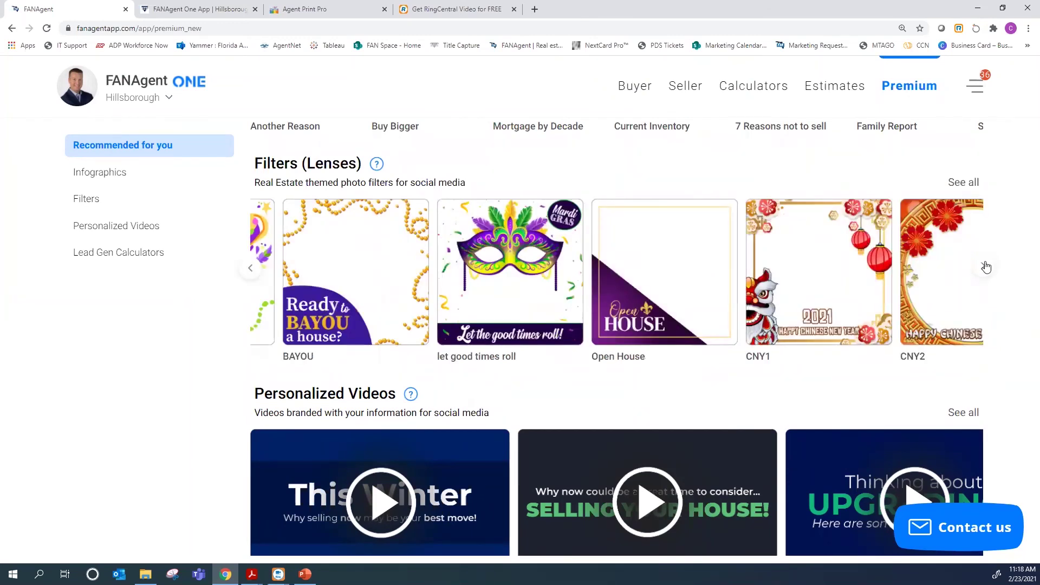
click(985, 267)
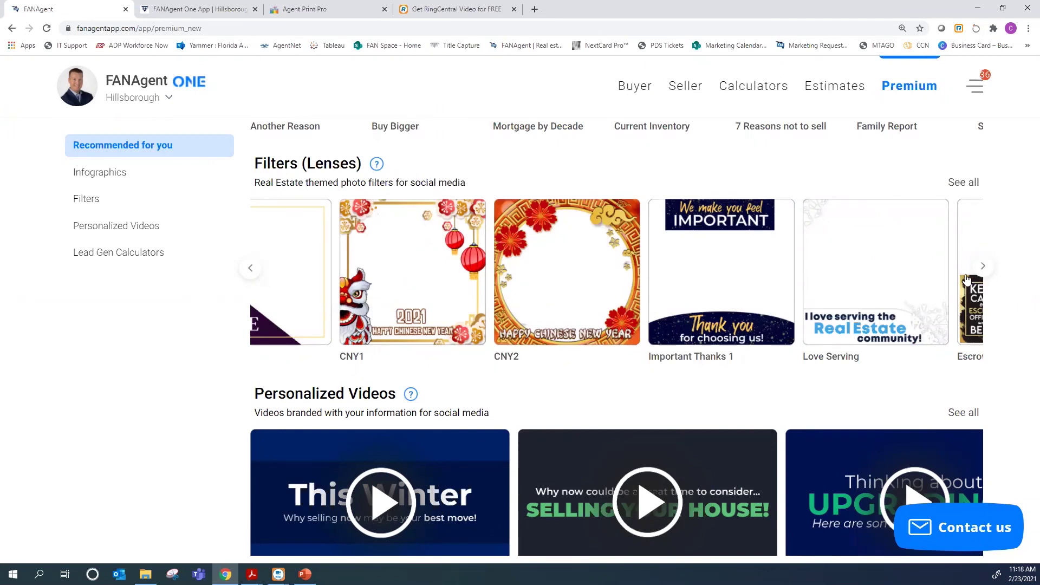
scroll(805, 418, down, 3)
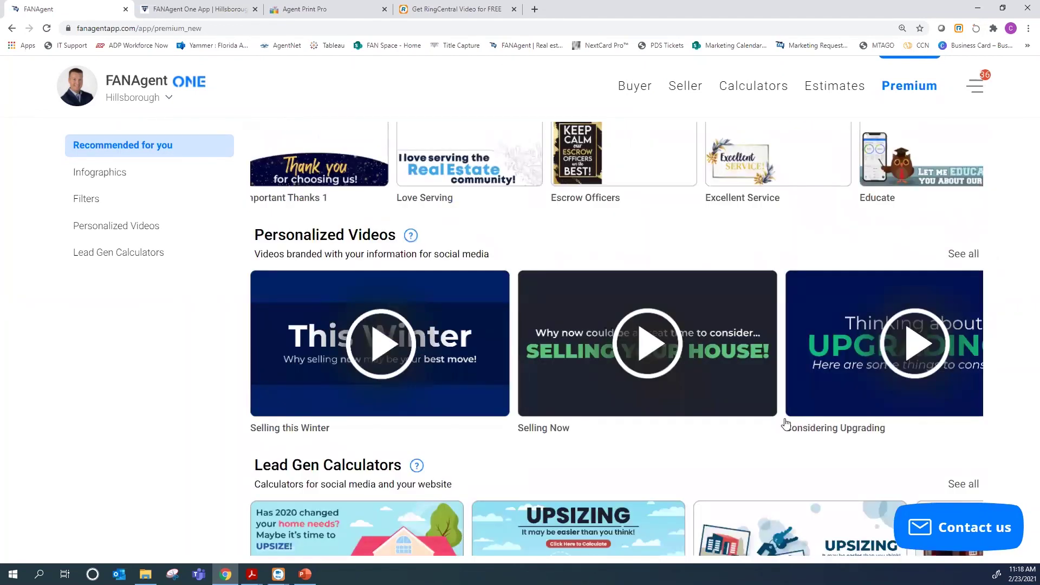
scroll(680, 443, up, 5)
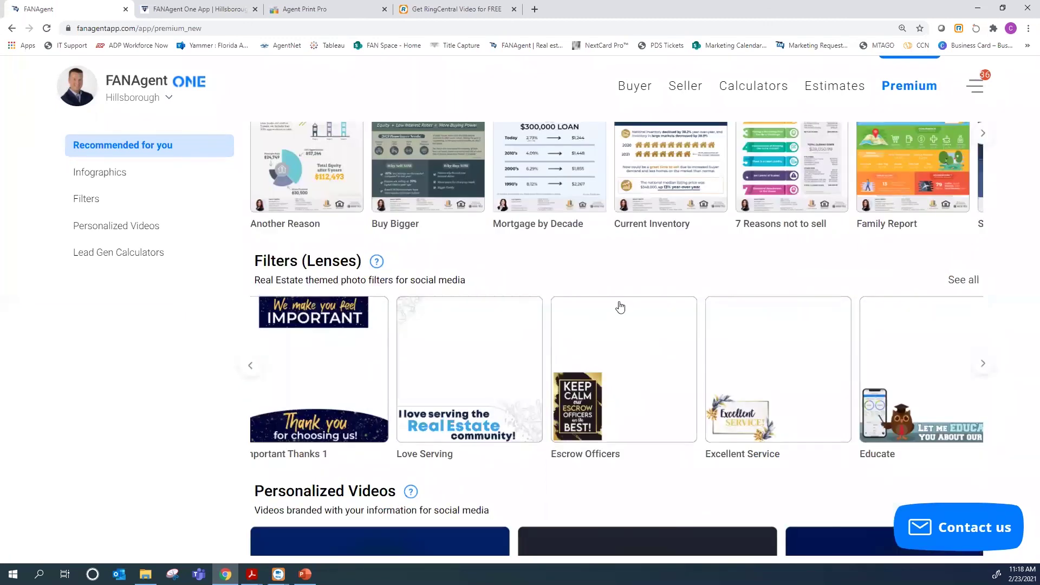
scroll(453, 350, up, 2)
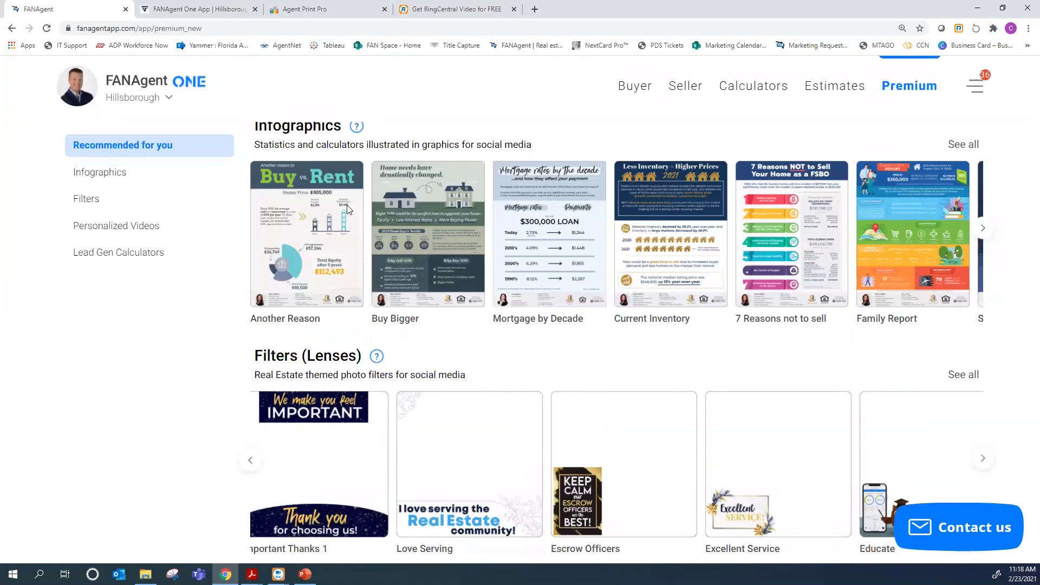
scroll(304, 321, up, 2)
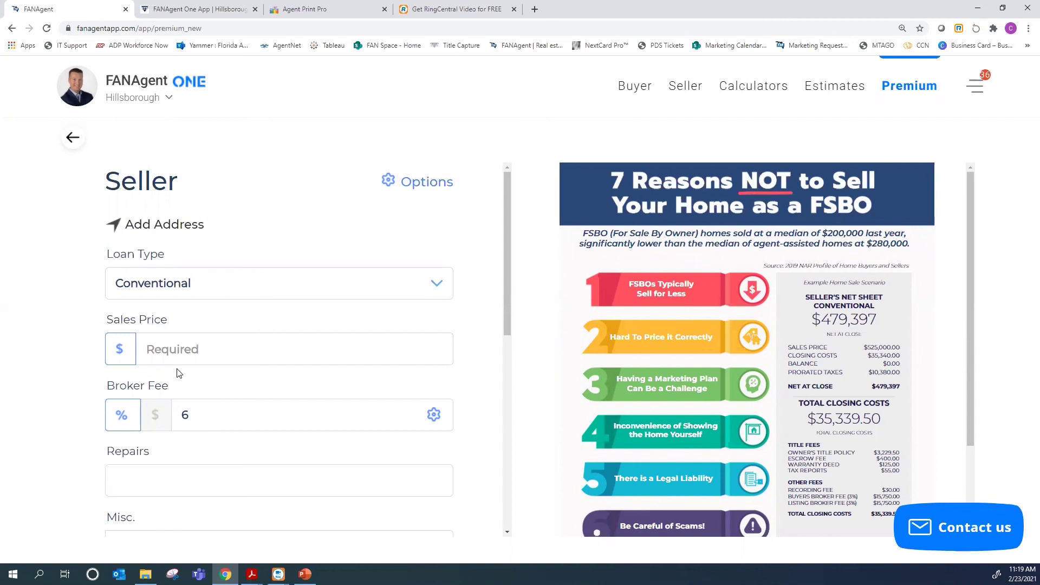
Enter 695,000 as the sales price, picking it from the autofill suggestions
scroll(181, 373, down, 3)
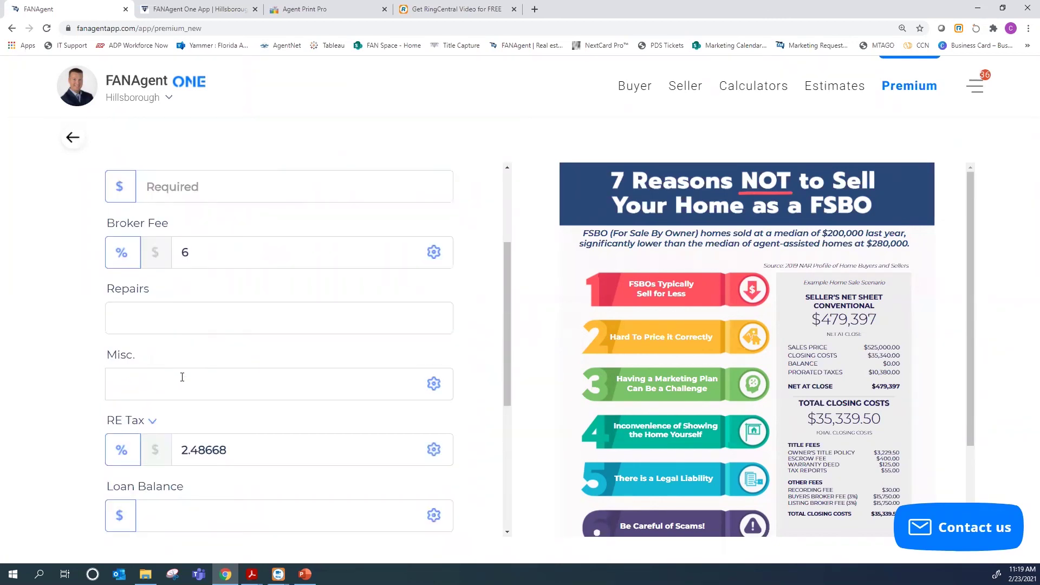
scroll(182, 378, down, 1)
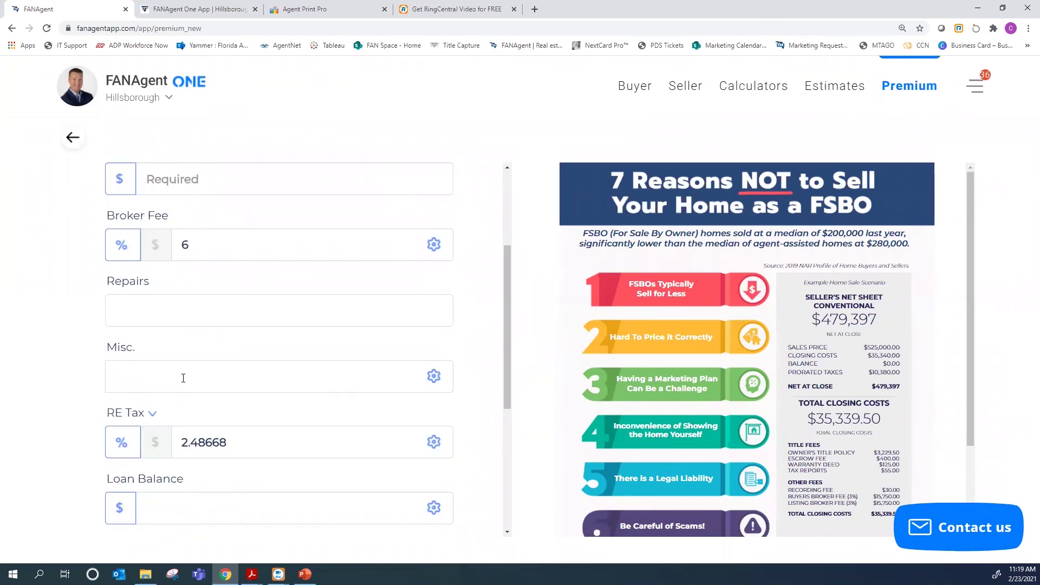
scroll(155, 342, up, 3)
click(155, 342)
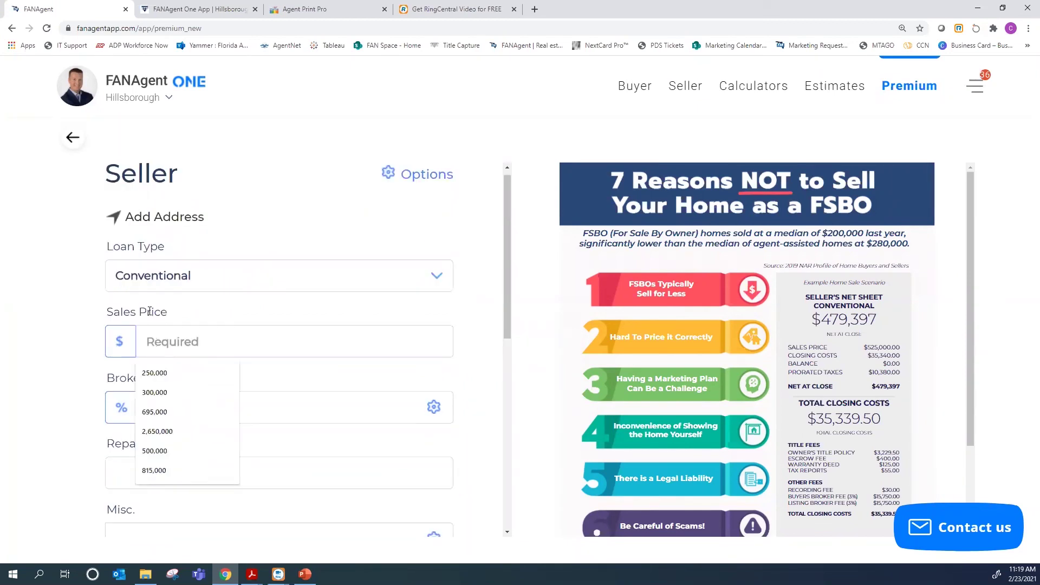
click(155, 412)
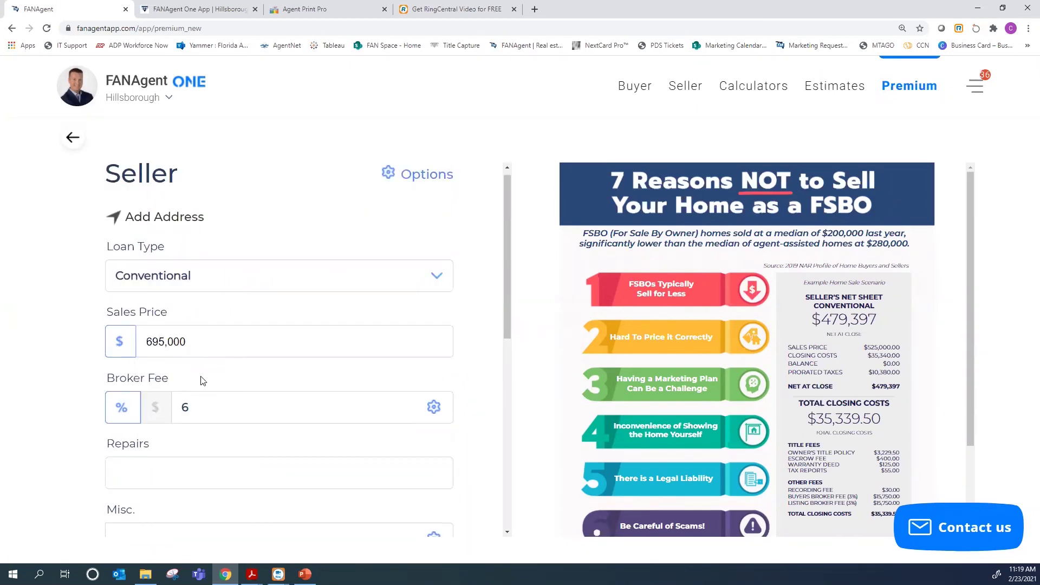
Compute the seller figures for the FSBO infographic
scroll(202, 381, down, 6)
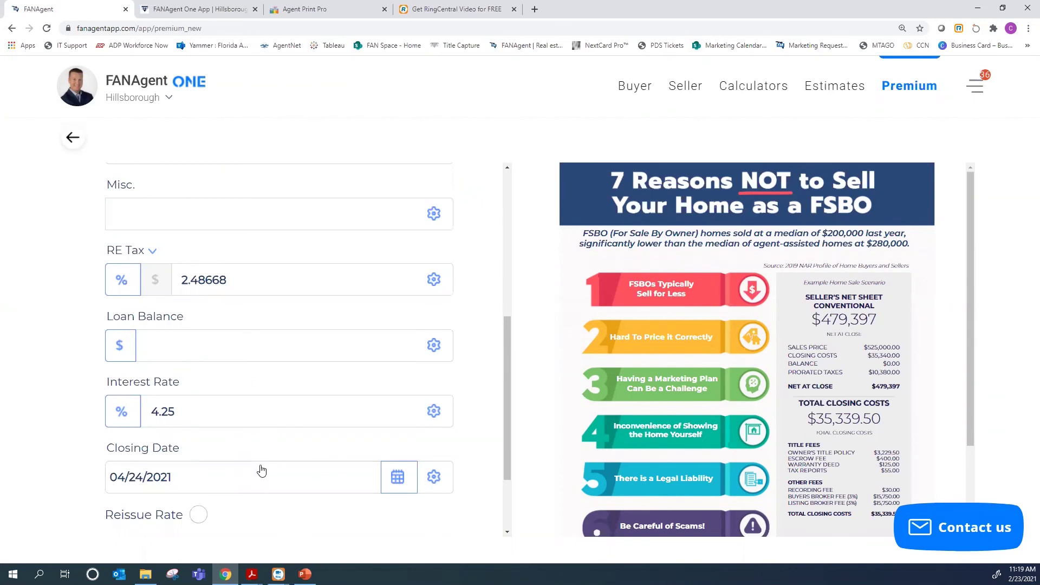
scroll(261, 470, down, 2)
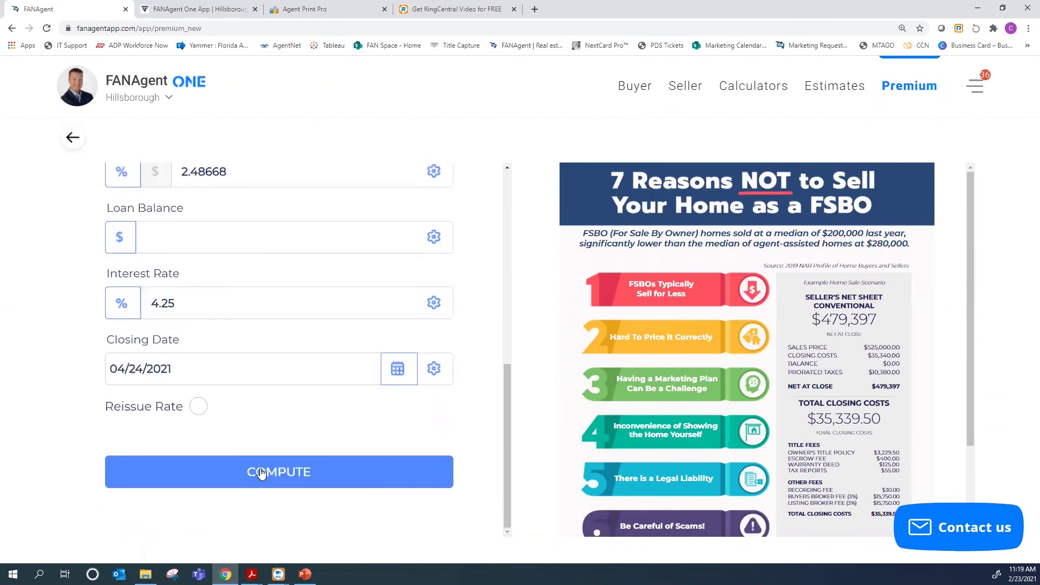
click(261, 473)
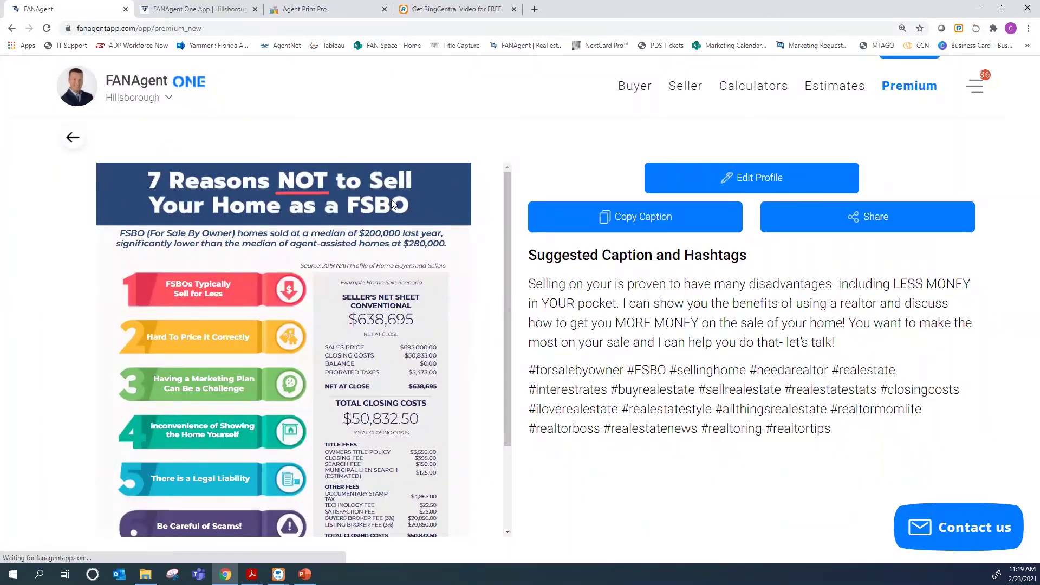
drag(508, 180, 505, 203)
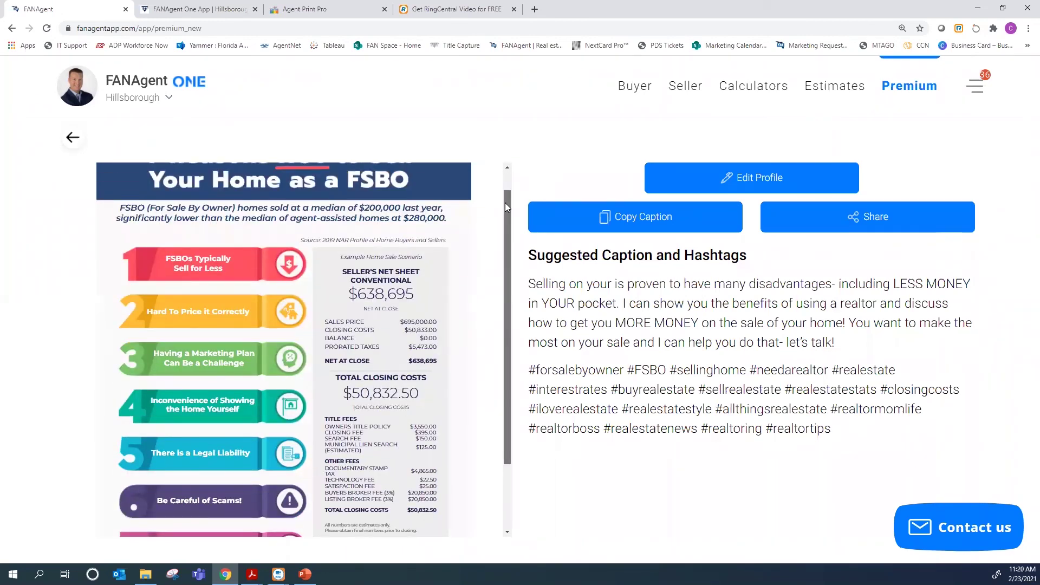
drag(505, 203, 503, 221)
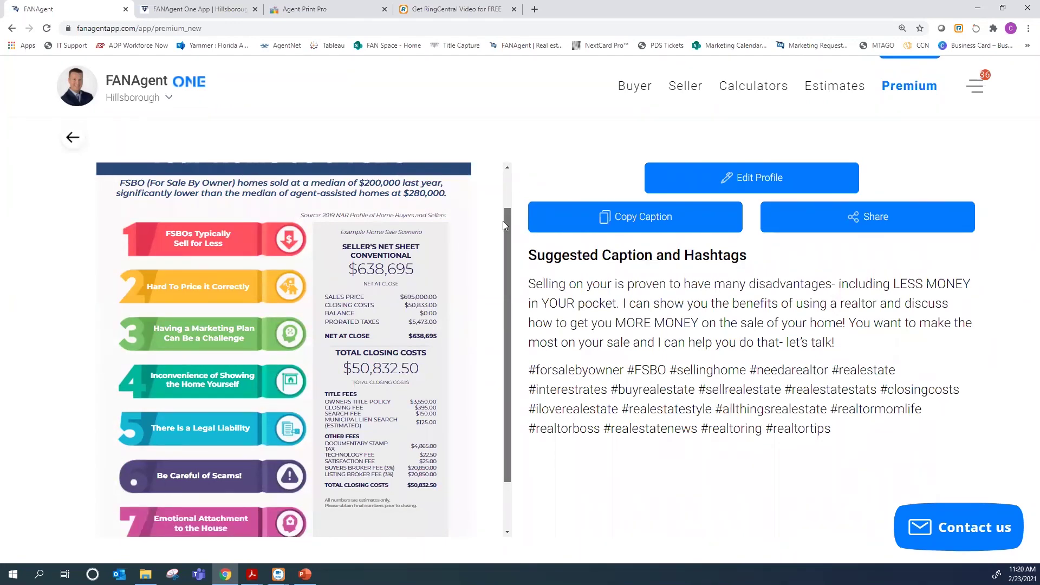
scroll(503, 221, down, 1)
scroll(497, 282, down, 1)
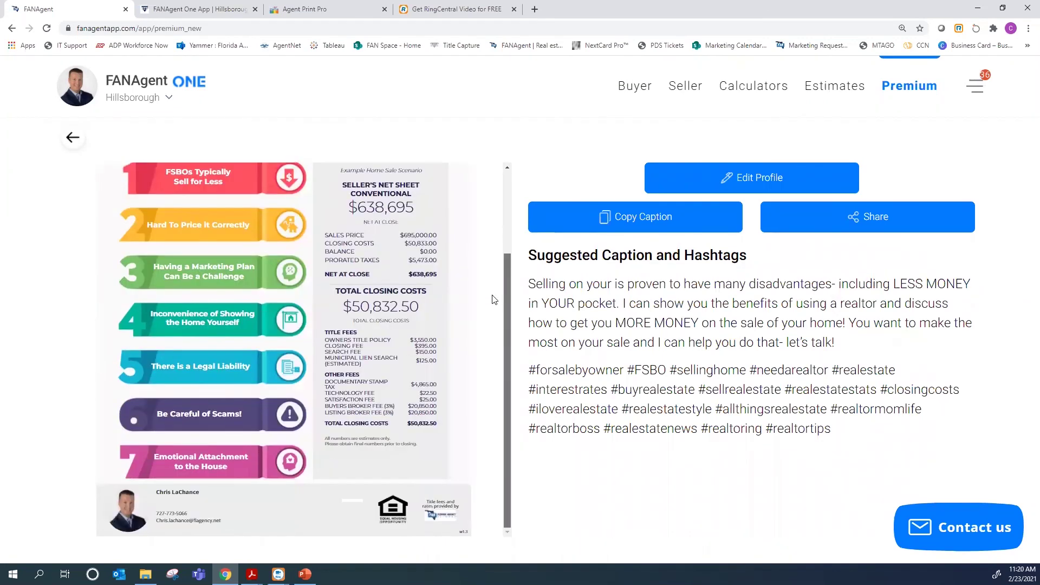
scroll(185, 325, up, 4)
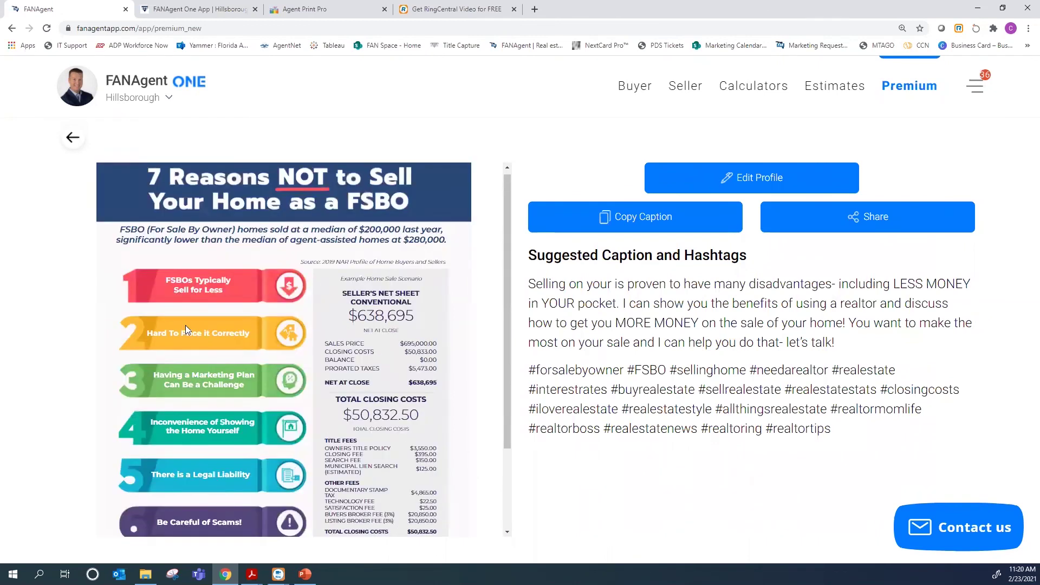